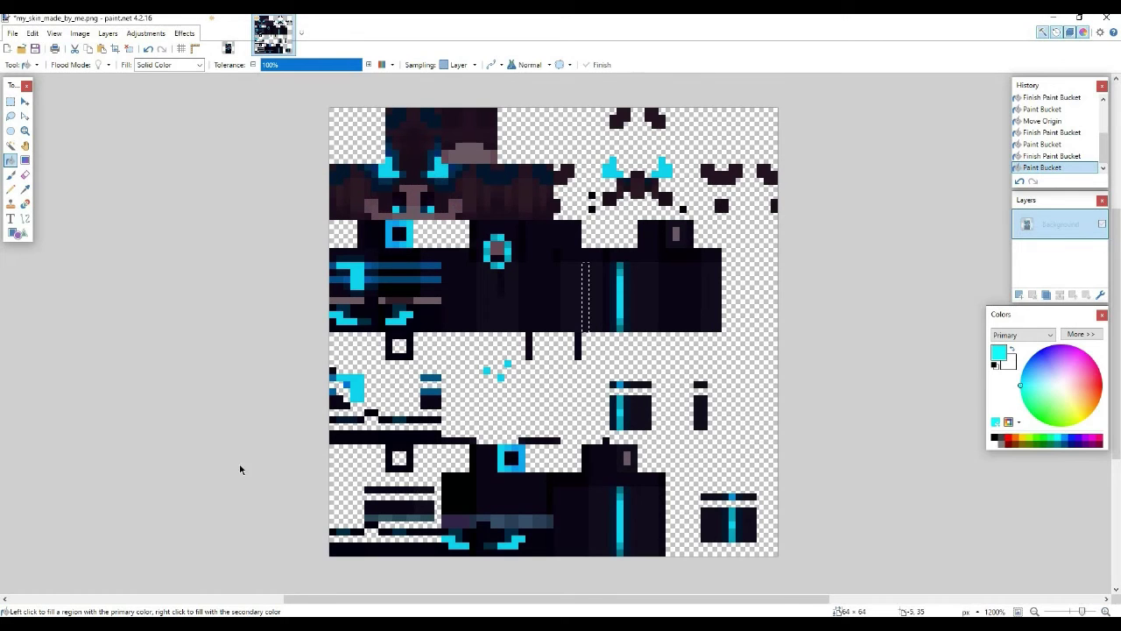
On Template.png, undo the recent edits and paint bucket fills
click(222, 37)
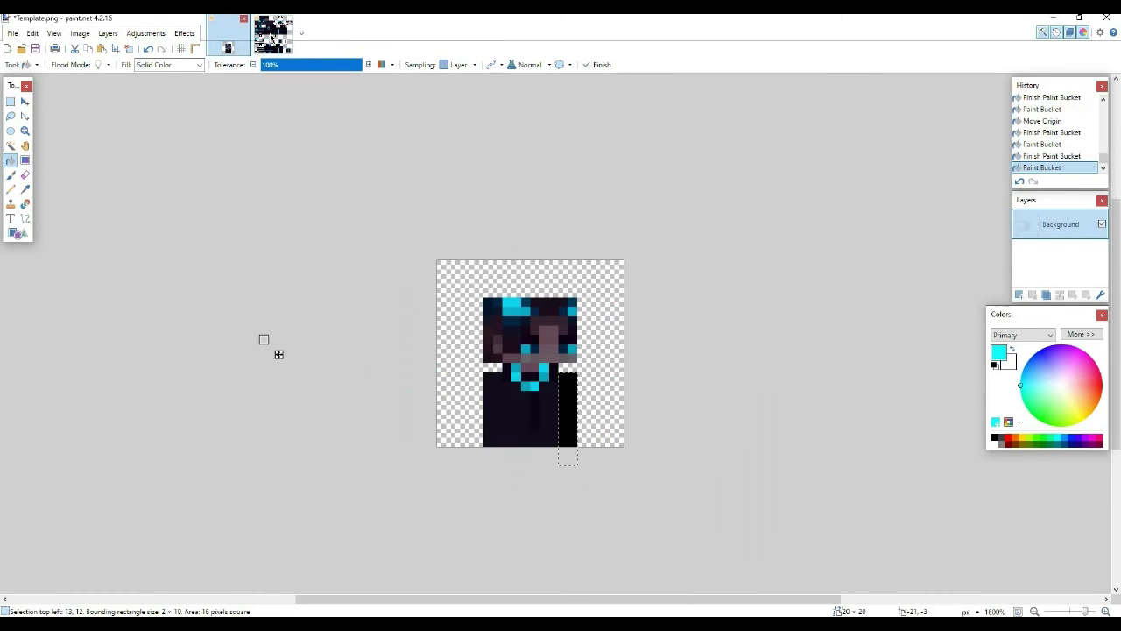
click(273, 35)
click(226, 35)
click(148, 49)
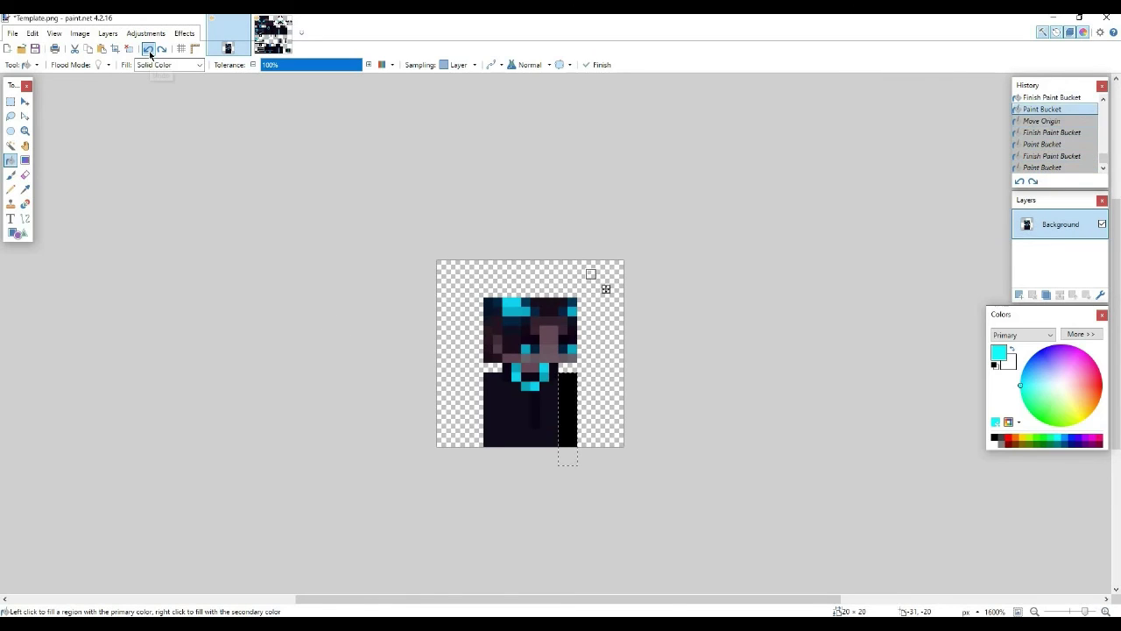
click(148, 49)
click(148, 49)
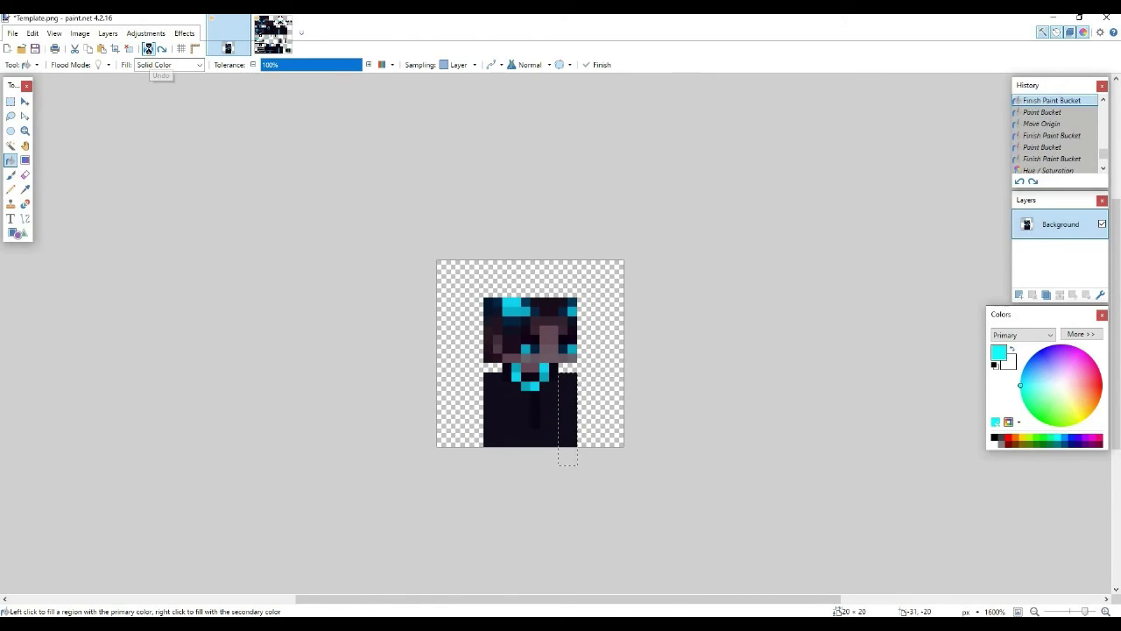
click(148, 49)
click(148, 49)
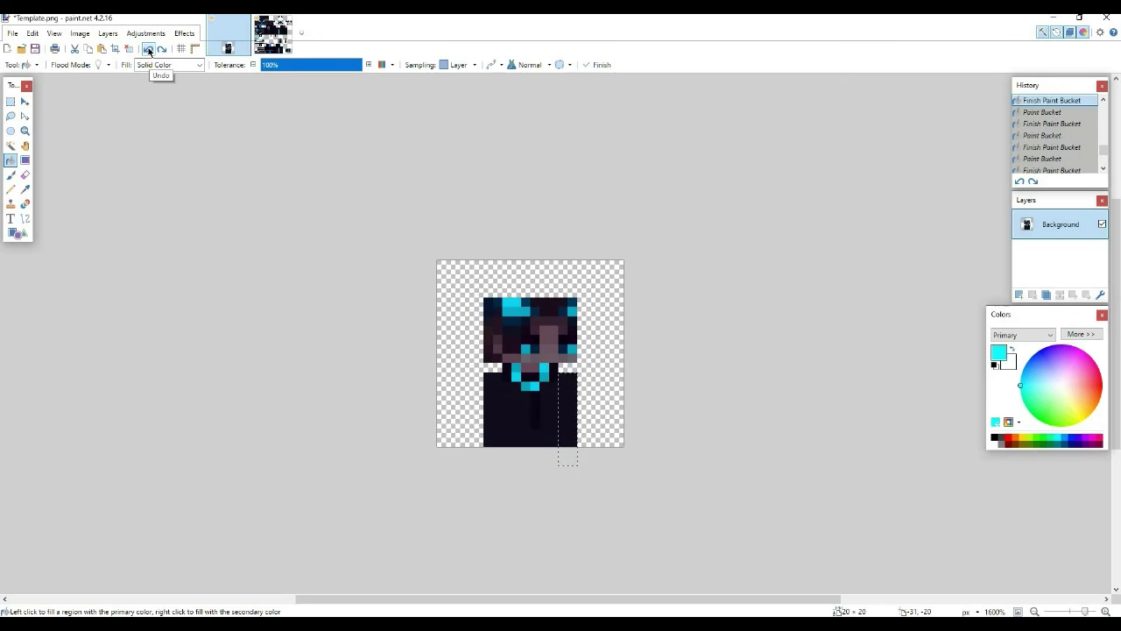
click(148, 49)
click(148, 49)
click(148, 49)
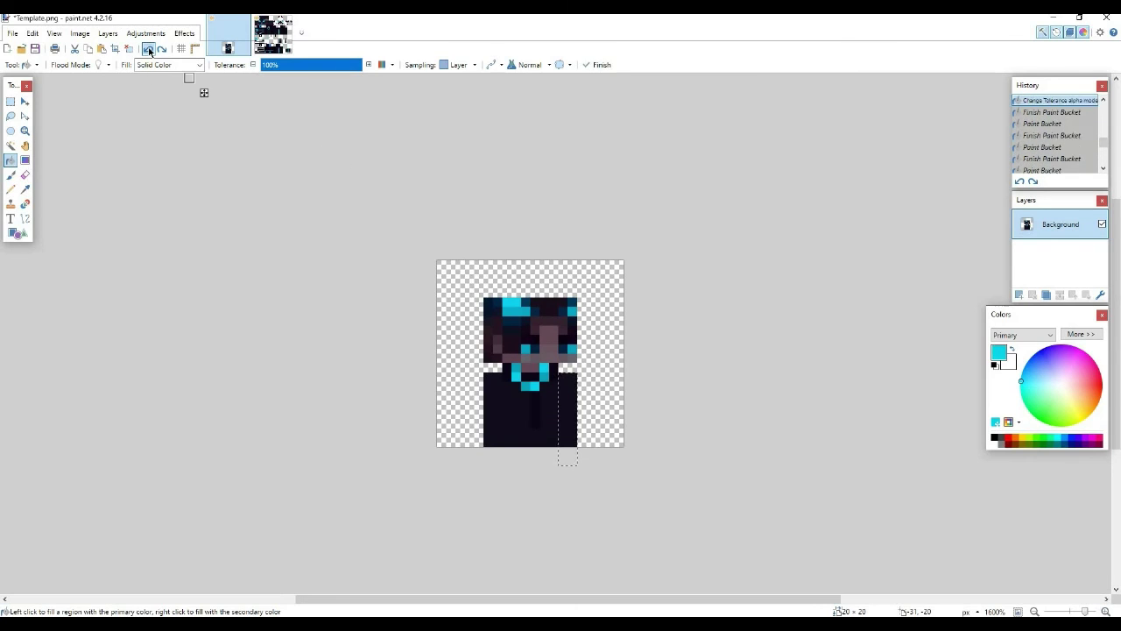
click(148, 49)
click(148, 50)
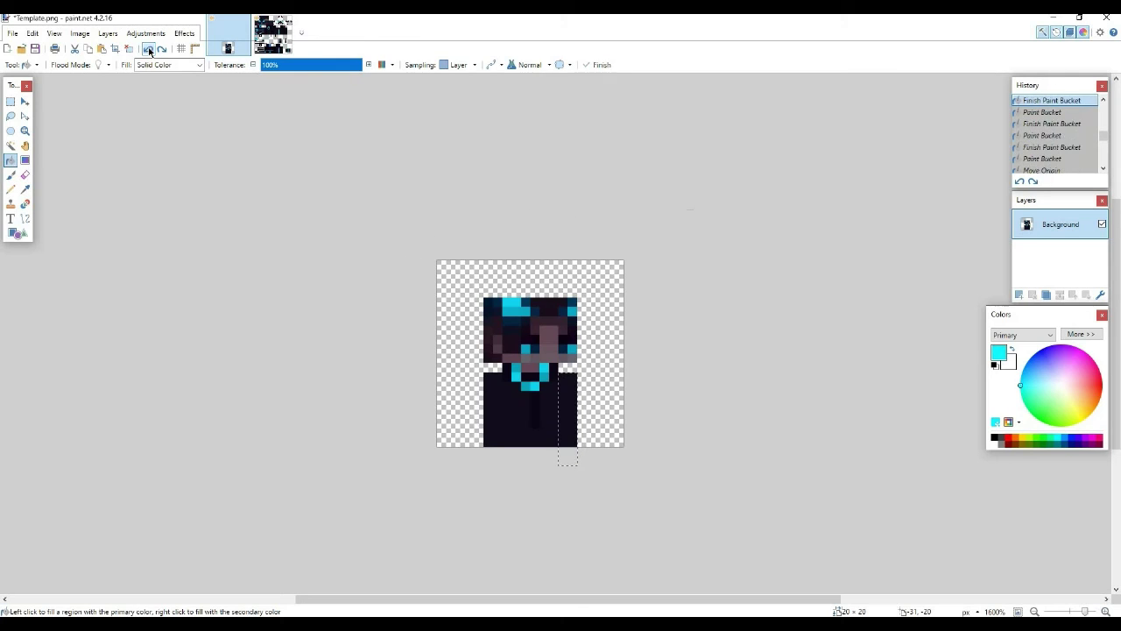
click(148, 49)
click(148, 49)
Undo the pixel resizing and pasted head placement back to the freshly opened template
click(148, 49)
click(148, 49)
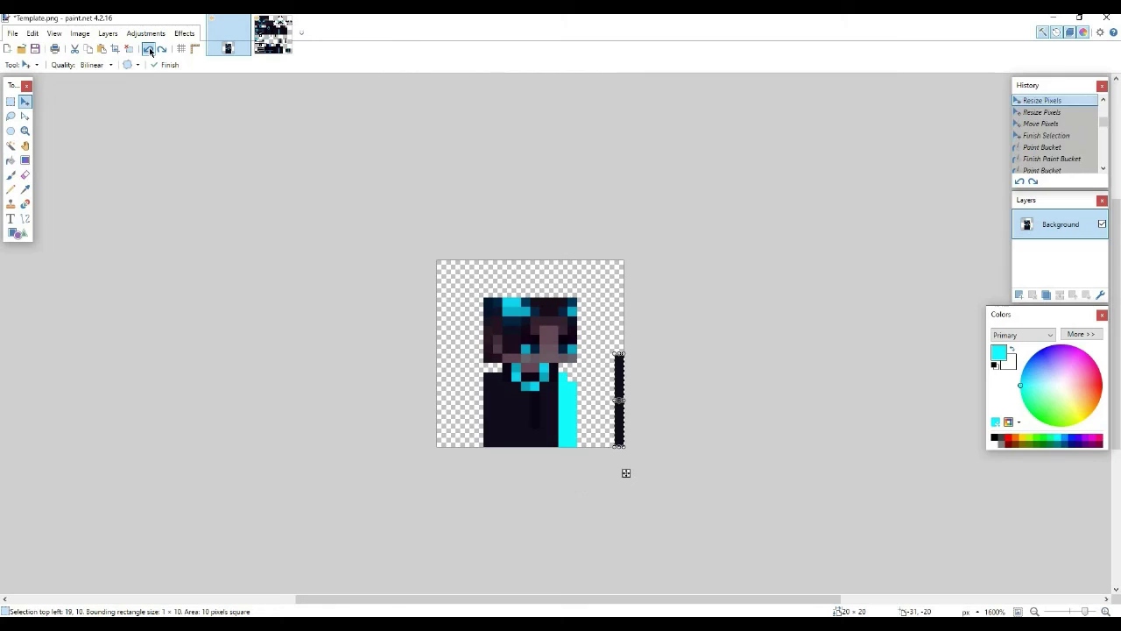
click(148, 49)
click(148, 49)
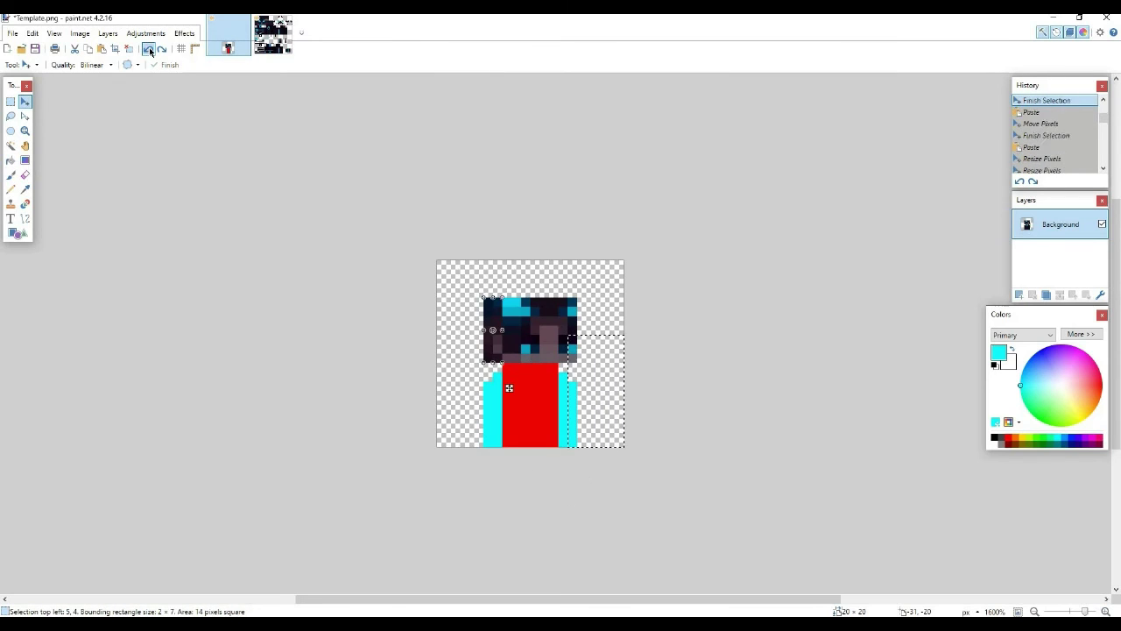
click(149, 50)
click(149, 50)
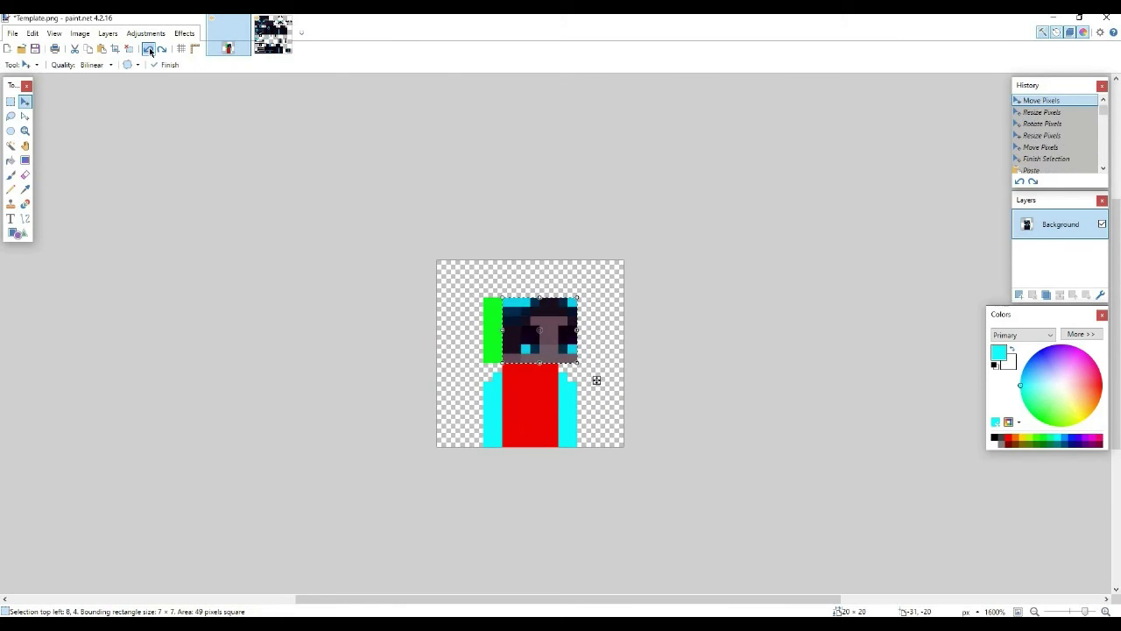
click(148, 49)
click(148, 49)
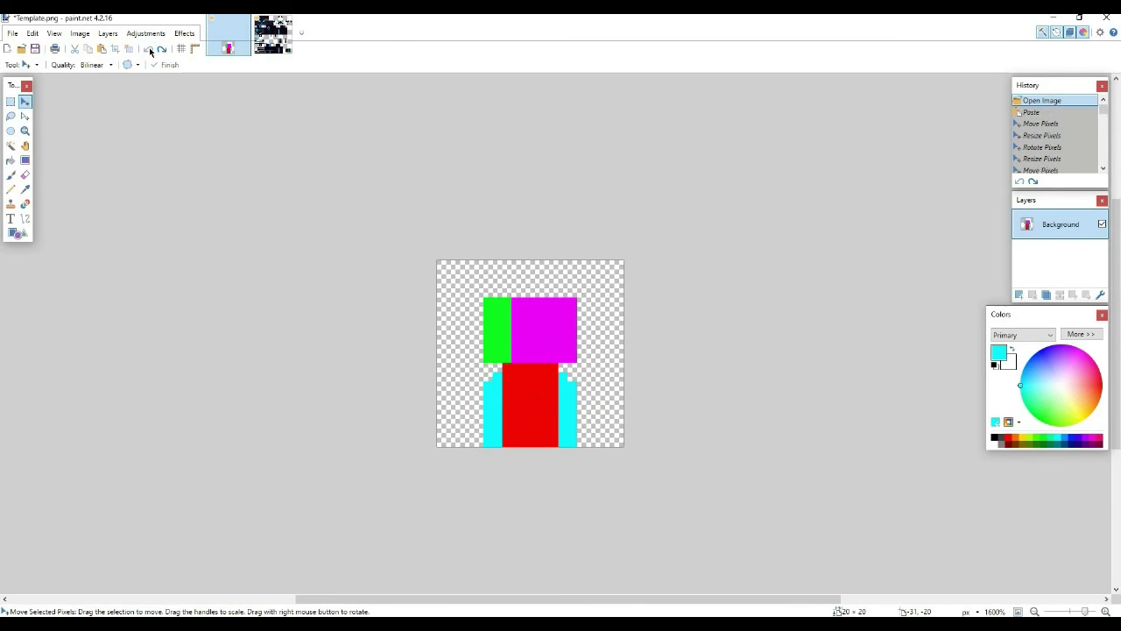
click(285, 51)
click(242, 33)
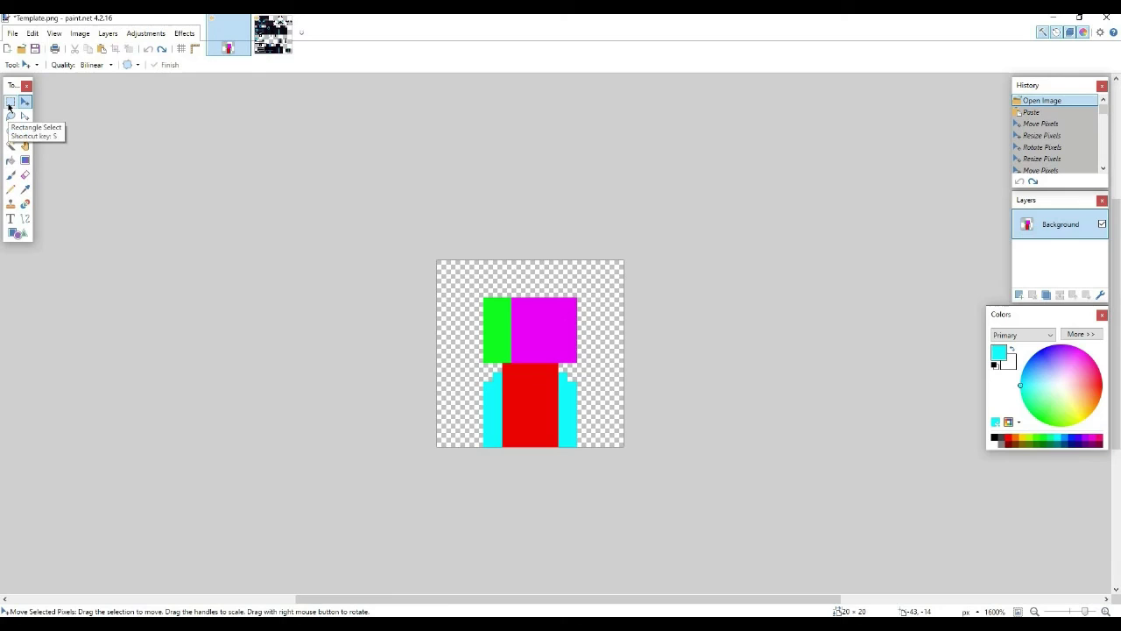
Add a new layer to the template and rectangle-select the 8×8 face on the skin texture
click(1018, 295)
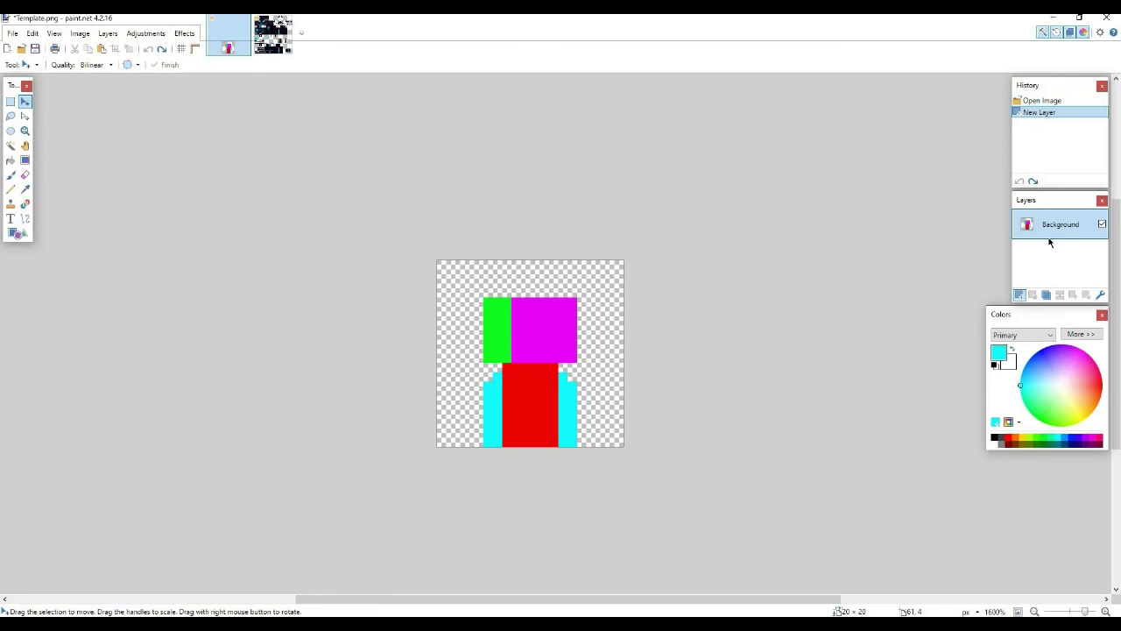
click(10, 101)
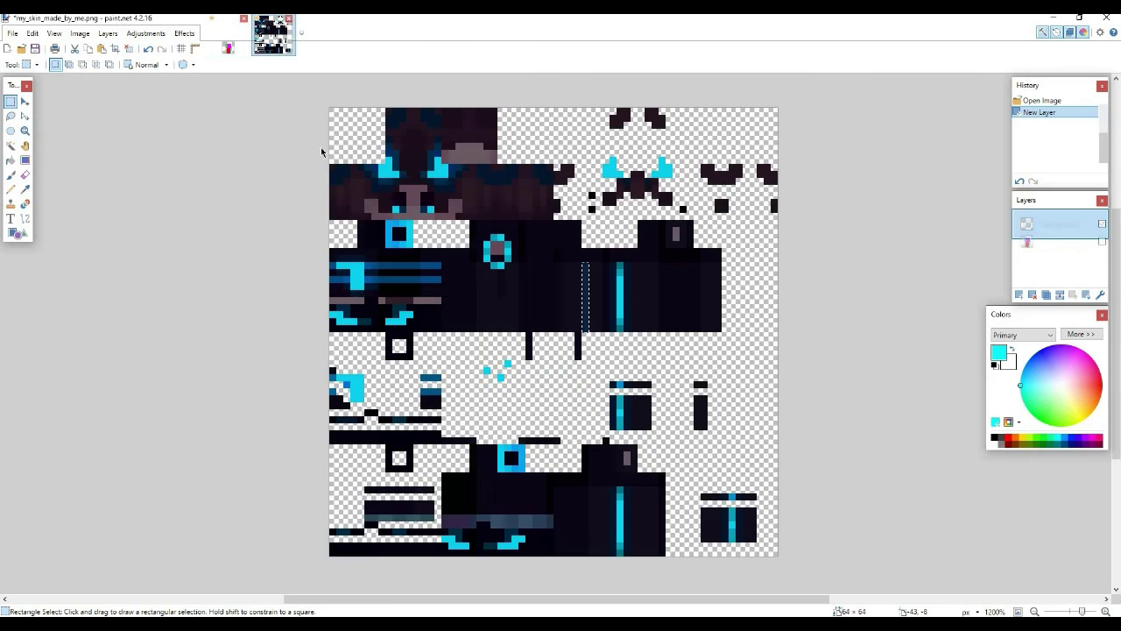
click(262, 30)
mouse_move(436, 218)
mouse_down()
mouse_move(373, 165)
mouse_move(384, 167)
mouse_up()
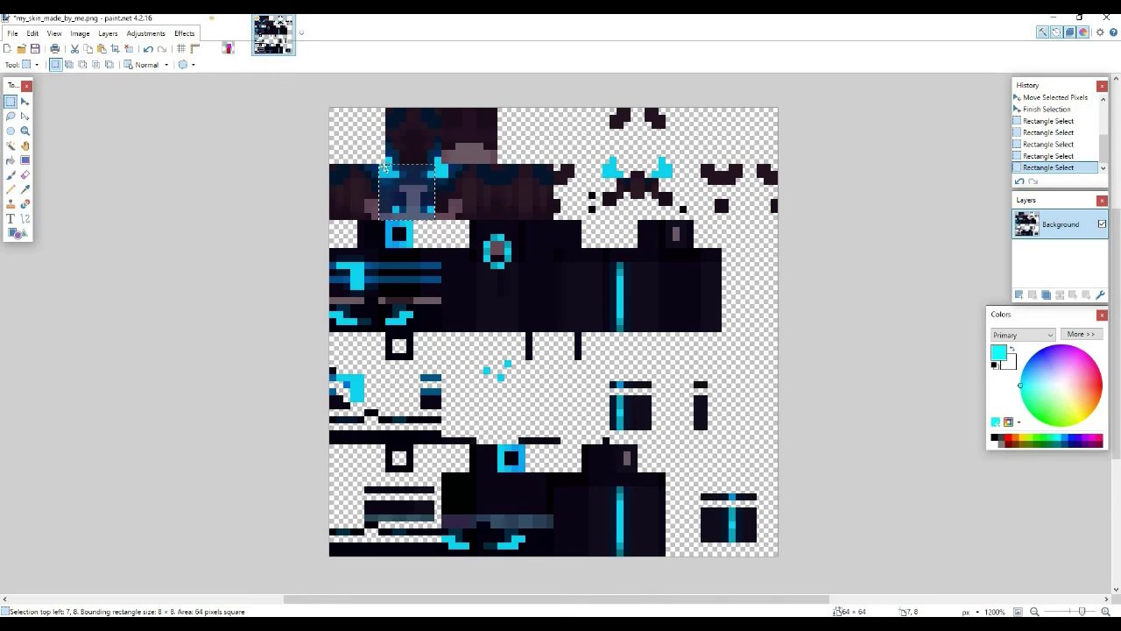
Paste the copied face into Layer 2 and fit it about 8×7 over the magenta head block
key(ctrl+Tab)
key(ctrl+shift+n)
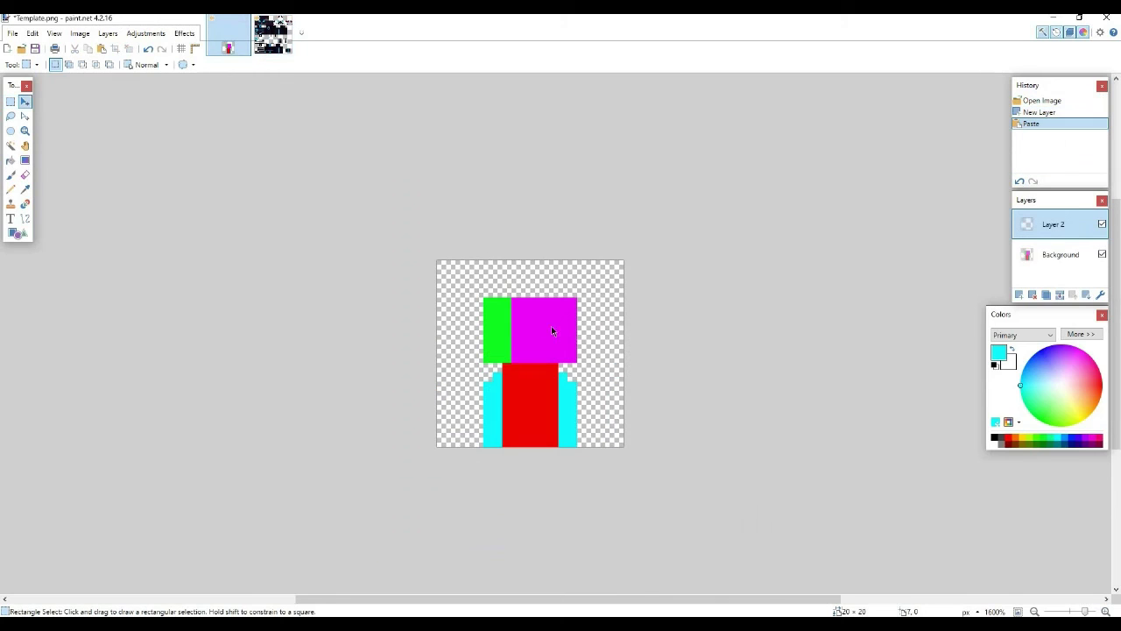
key(ctrl+v)
mouse_move(595, 427)
mouse_down()
mouse_move(595, 389)
mouse_move(542, 355)
mouse_up()
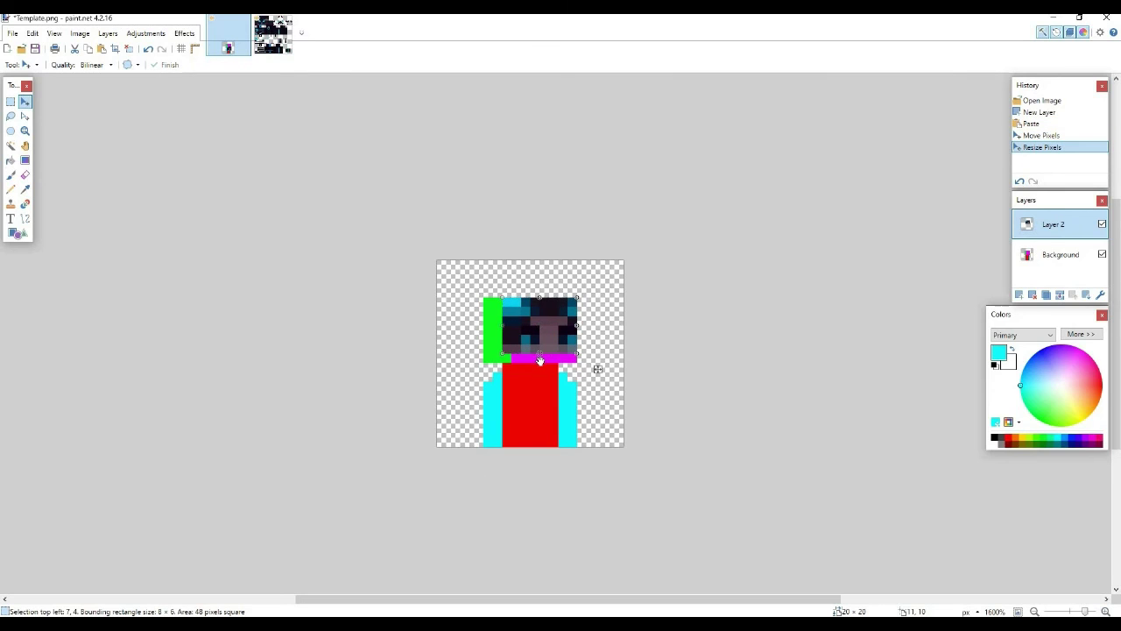
drag(539, 360, 540, 368)
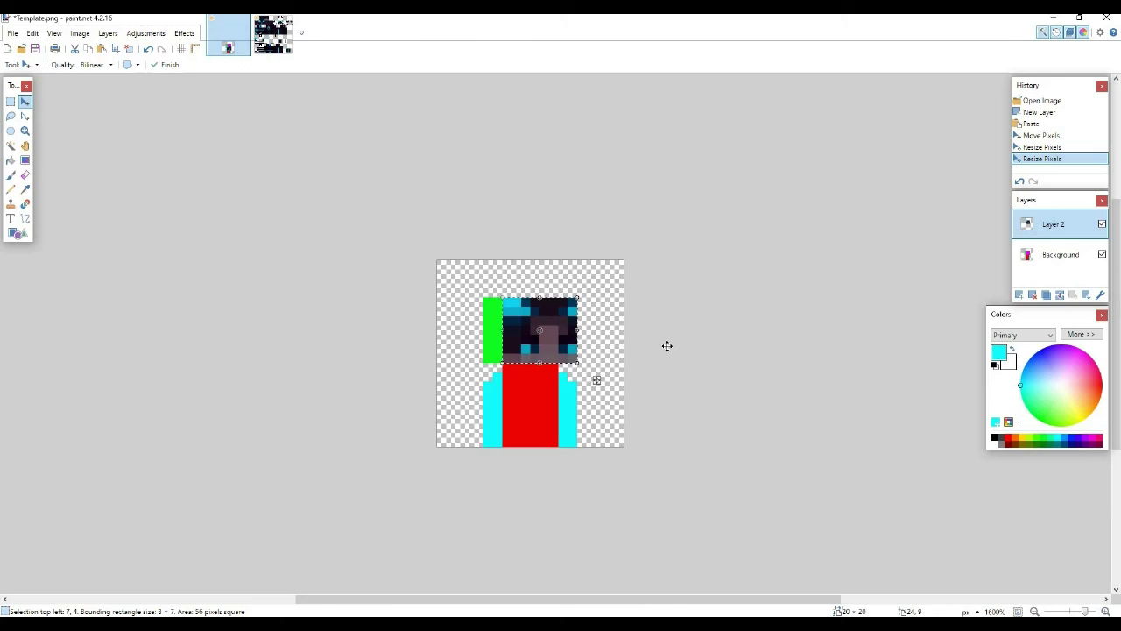
Rectangle-select a 4×8 side strip of the head on the skin and paste it into the template
click(274, 35)
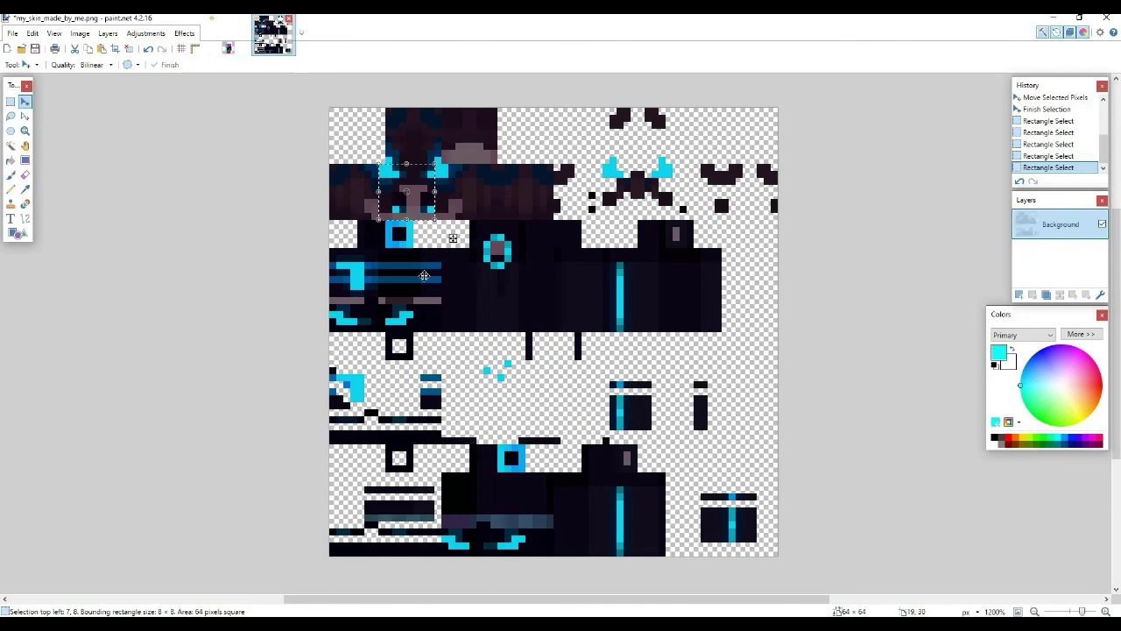
click(11, 101)
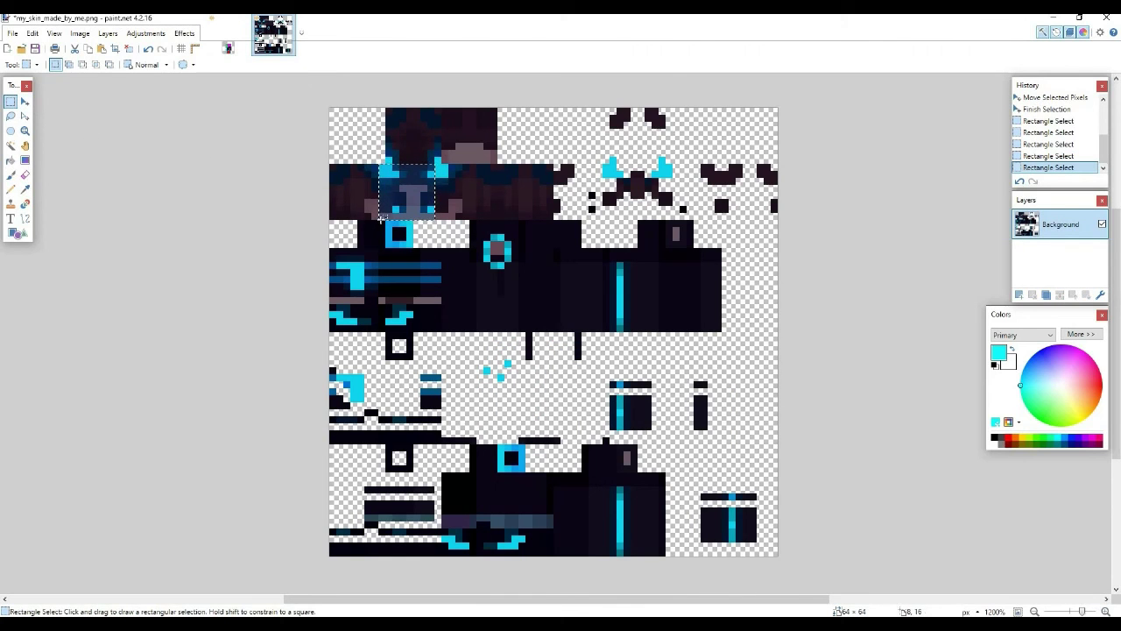
drag(378, 219, 355, 164)
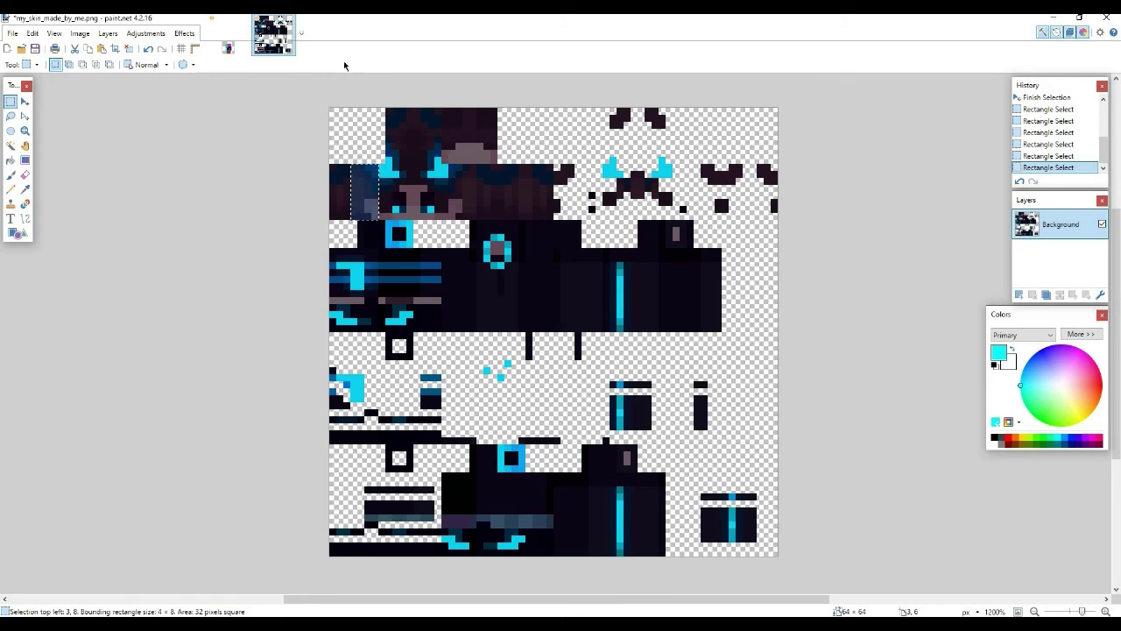
click(228, 35)
key(ctrl+shift+v)
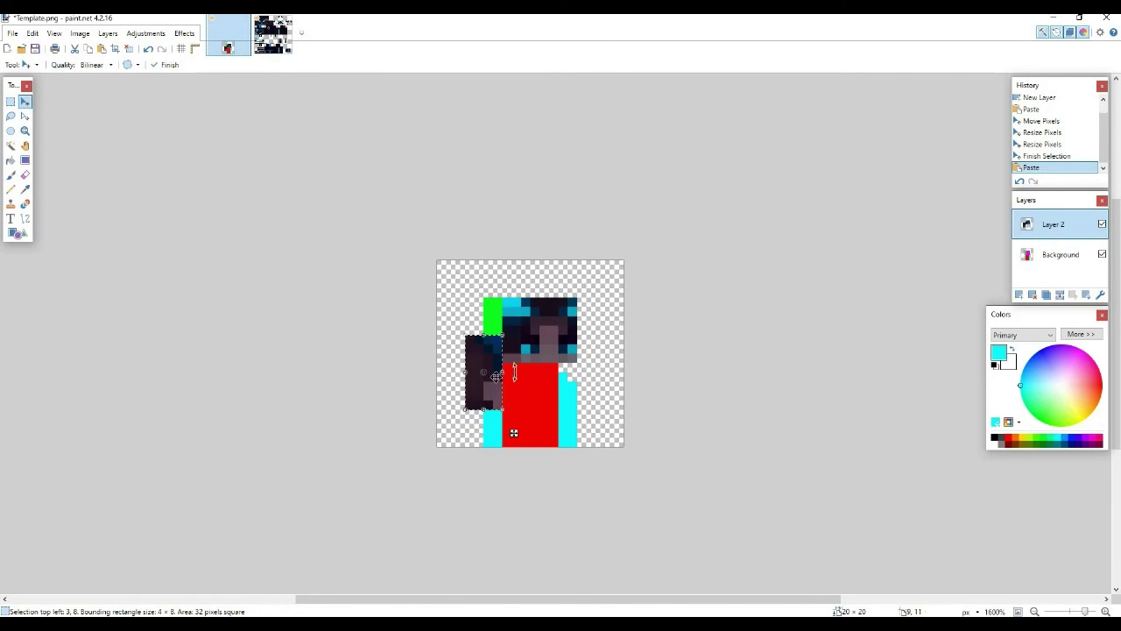
Resize the strip to 2×7, place it left of the green column, and fill it cyan
drag(487, 386, 488, 339)
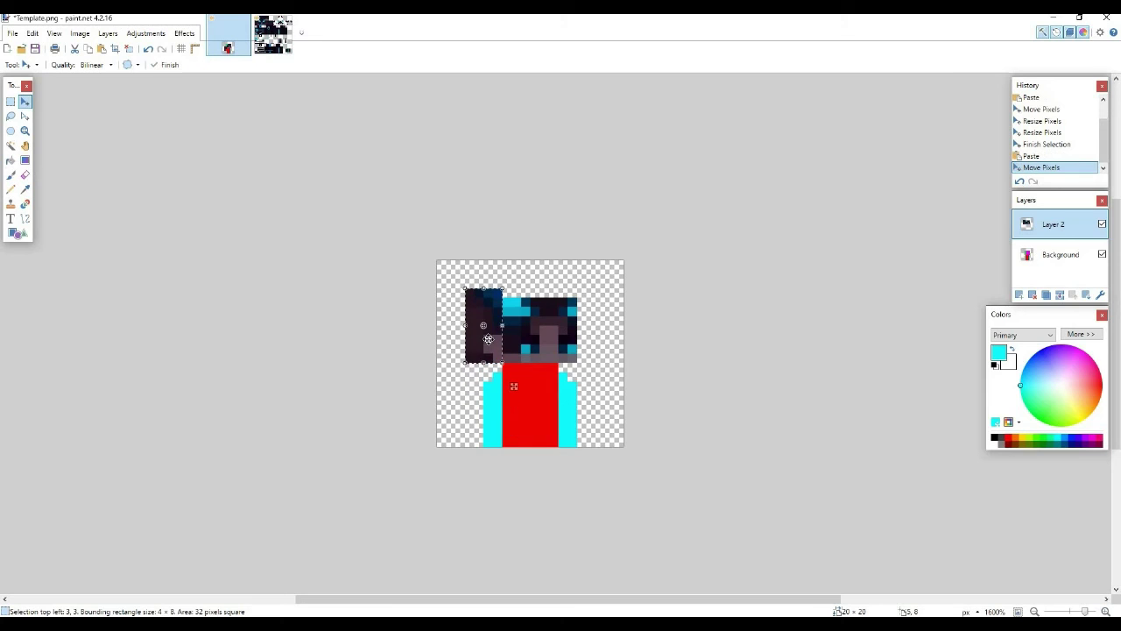
drag(482, 288, 487, 330)
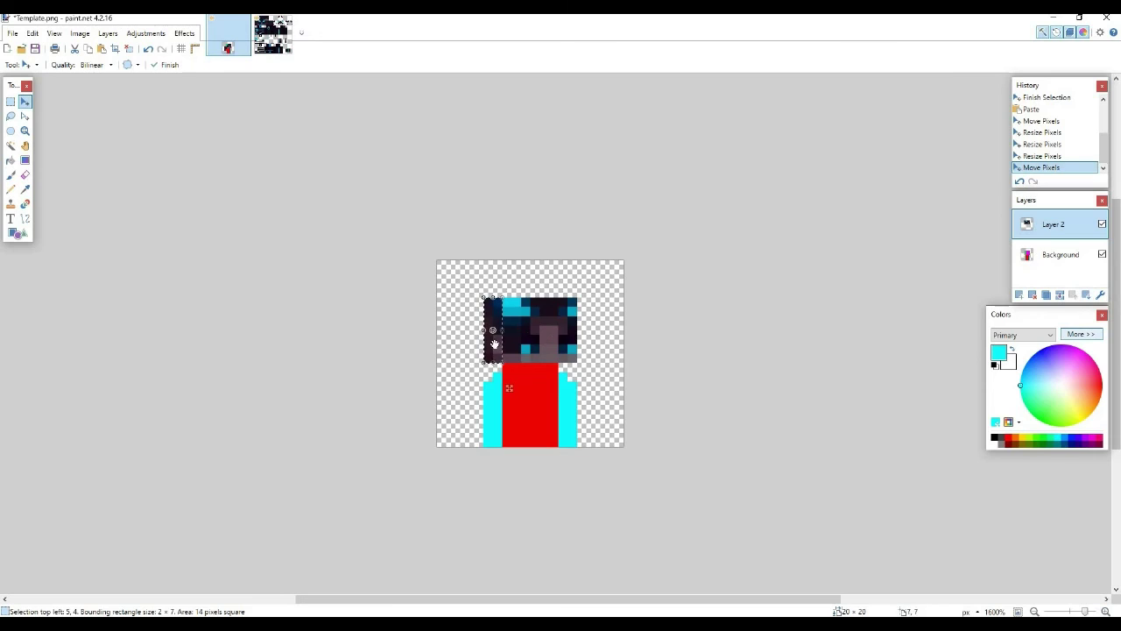
drag(509, 387, 481, 387)
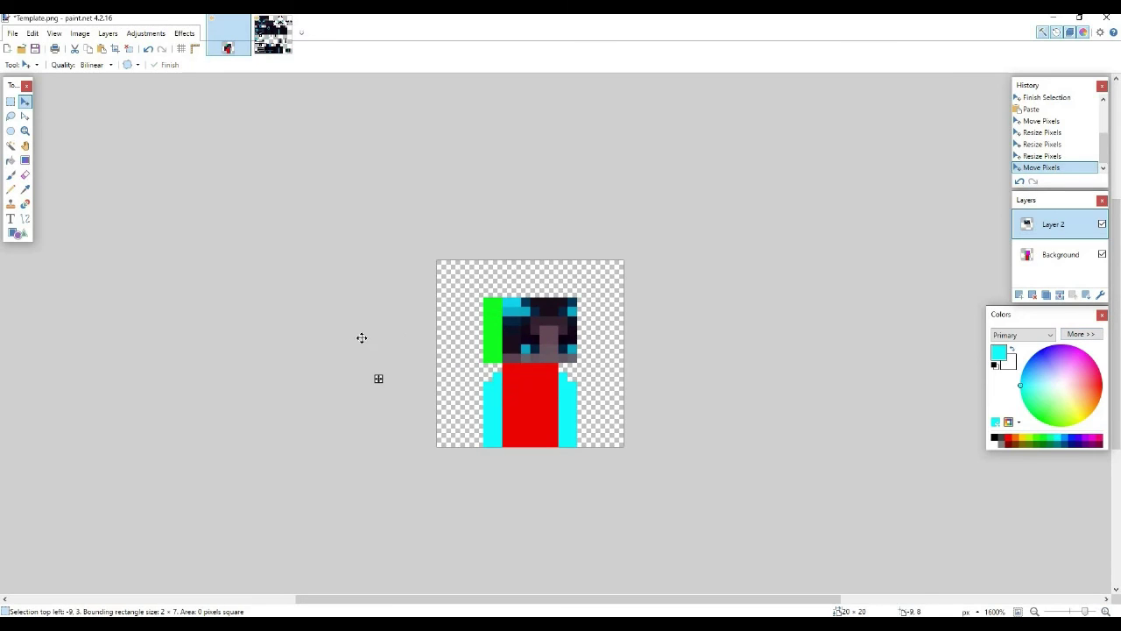
right_click(480, 387)
right_click(481, 388)
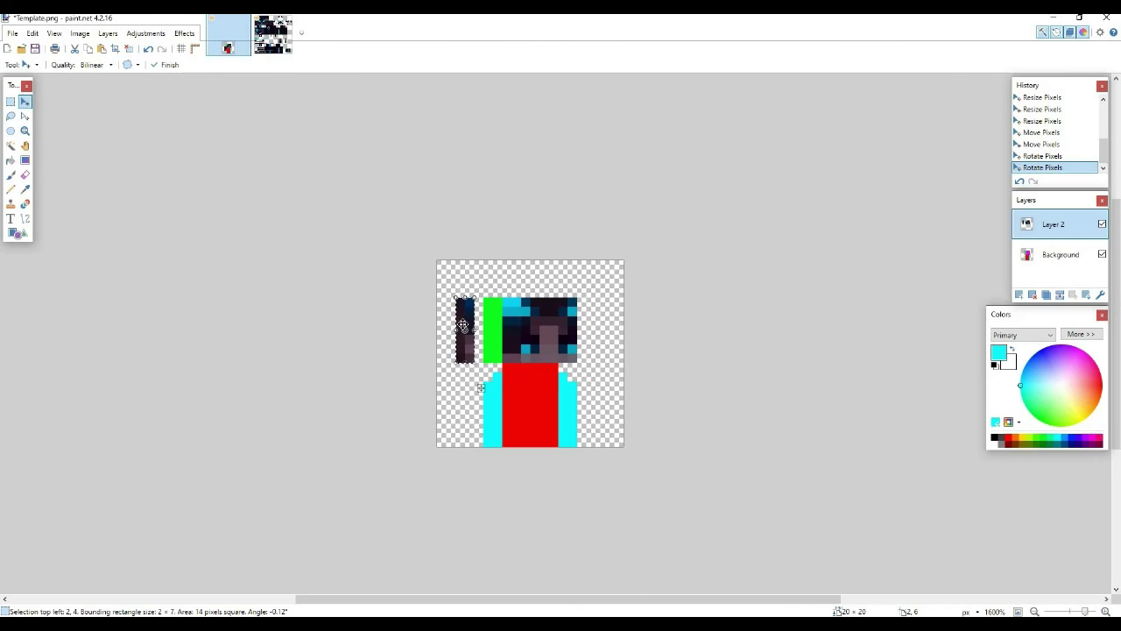
key(BackSpace)
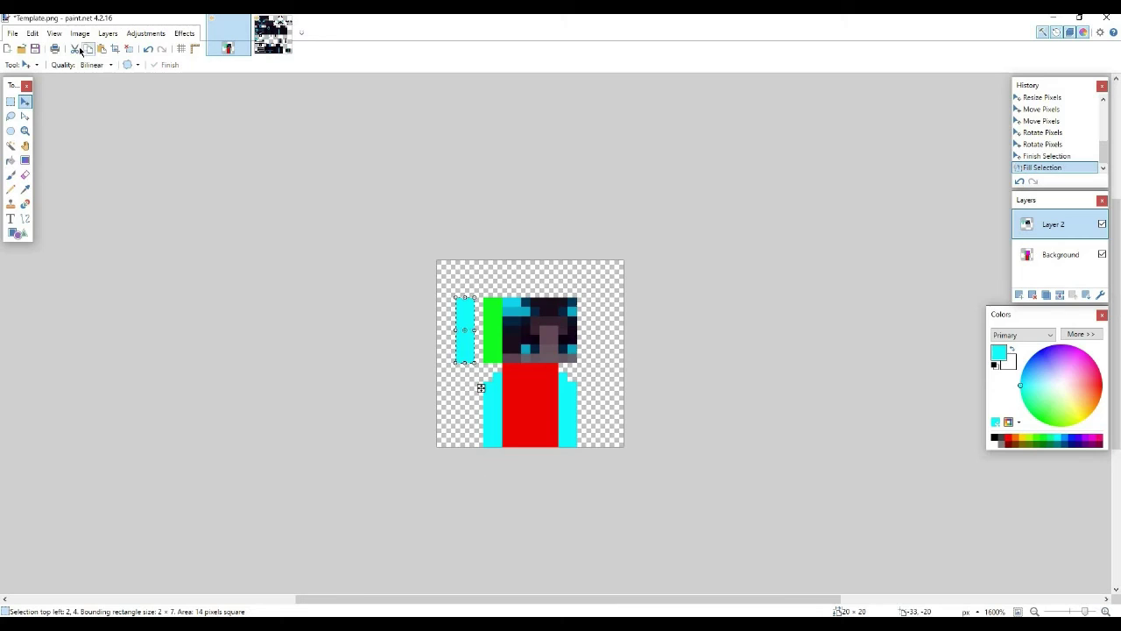
Undo the strip's cyan fill, rotations, moves and resize, restoring the green strip
click(147, 54)
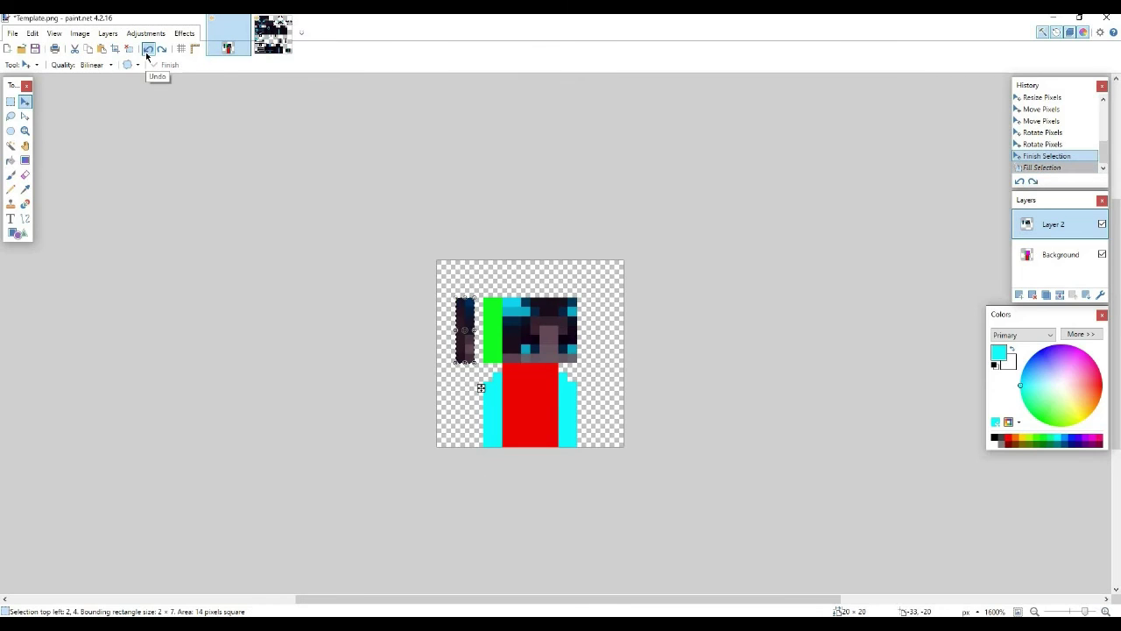
click(147, 54)
click(149, 54)
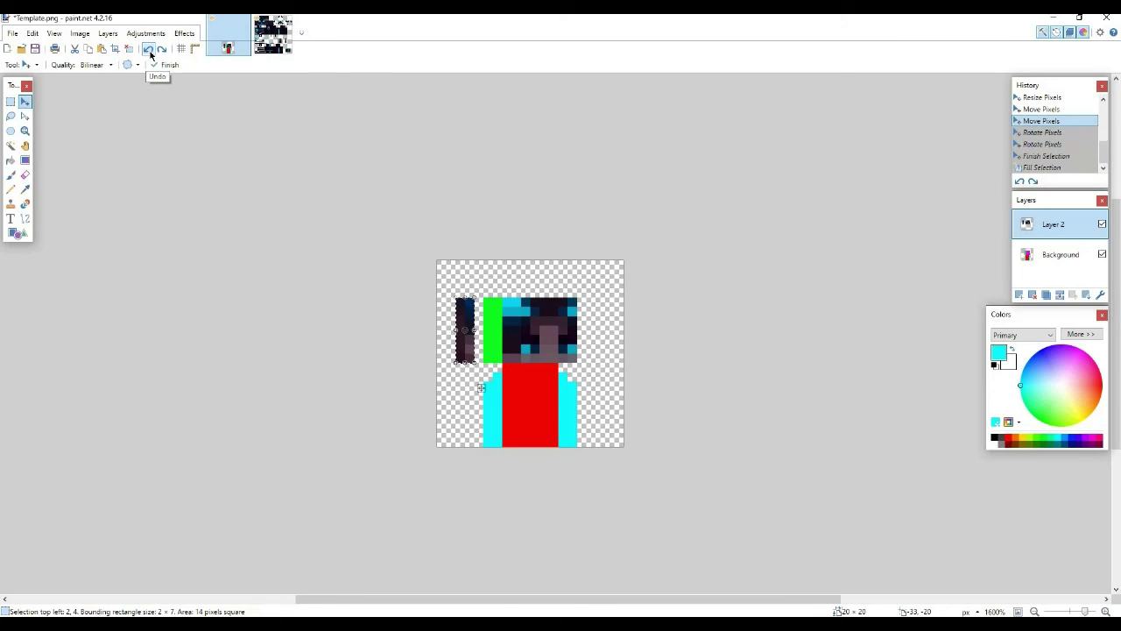
click(149, 54)
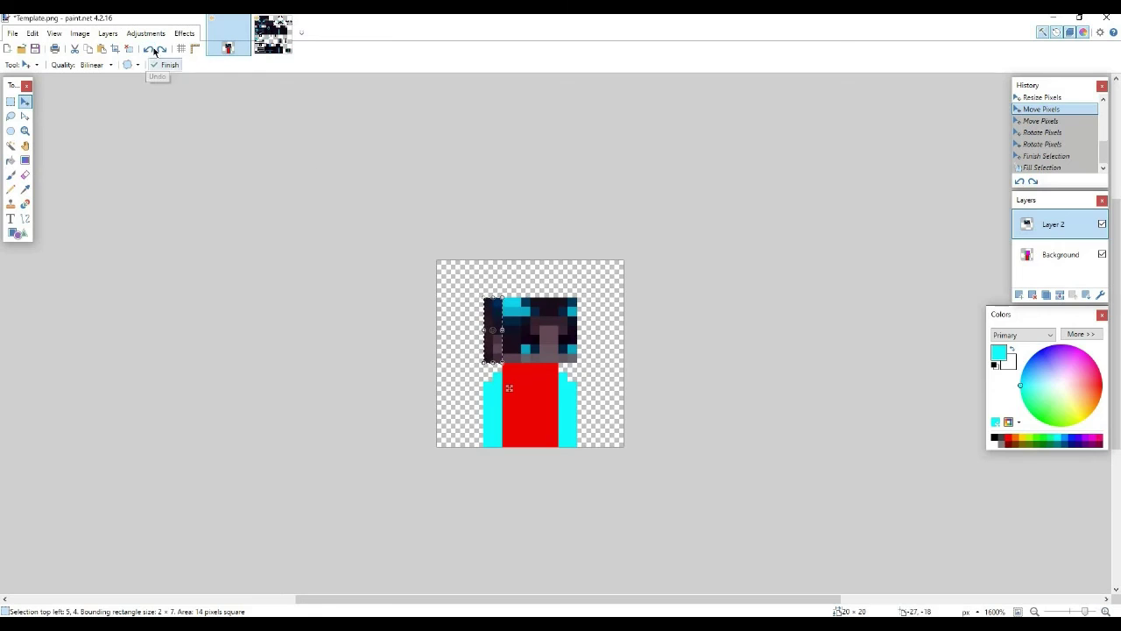
click(146, 51)
click(146, 52)
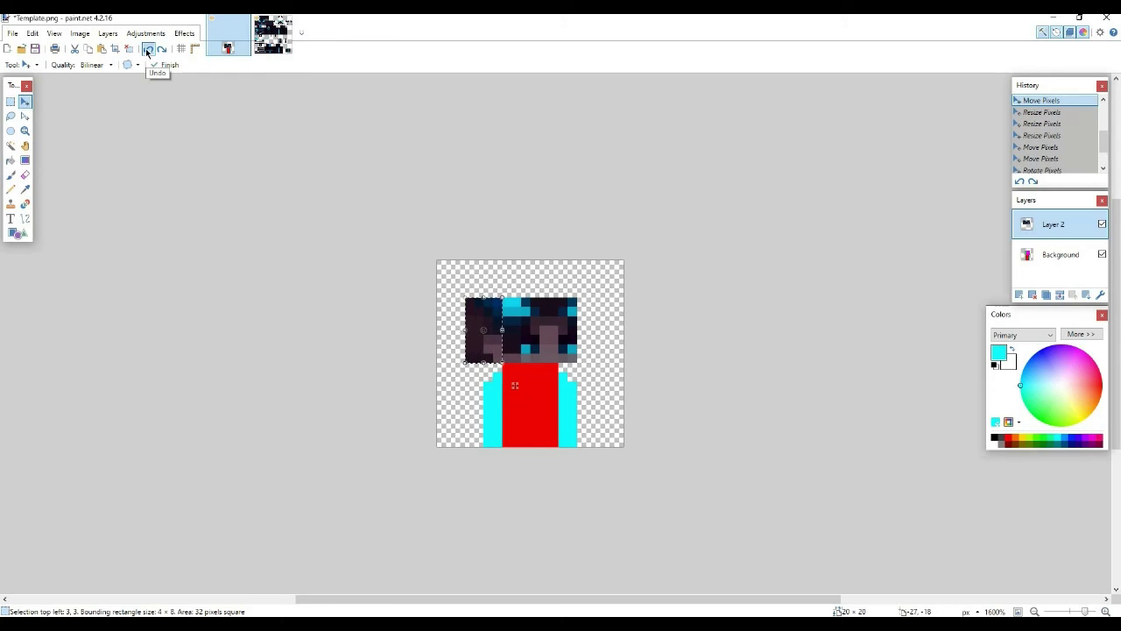
click(146, 51)
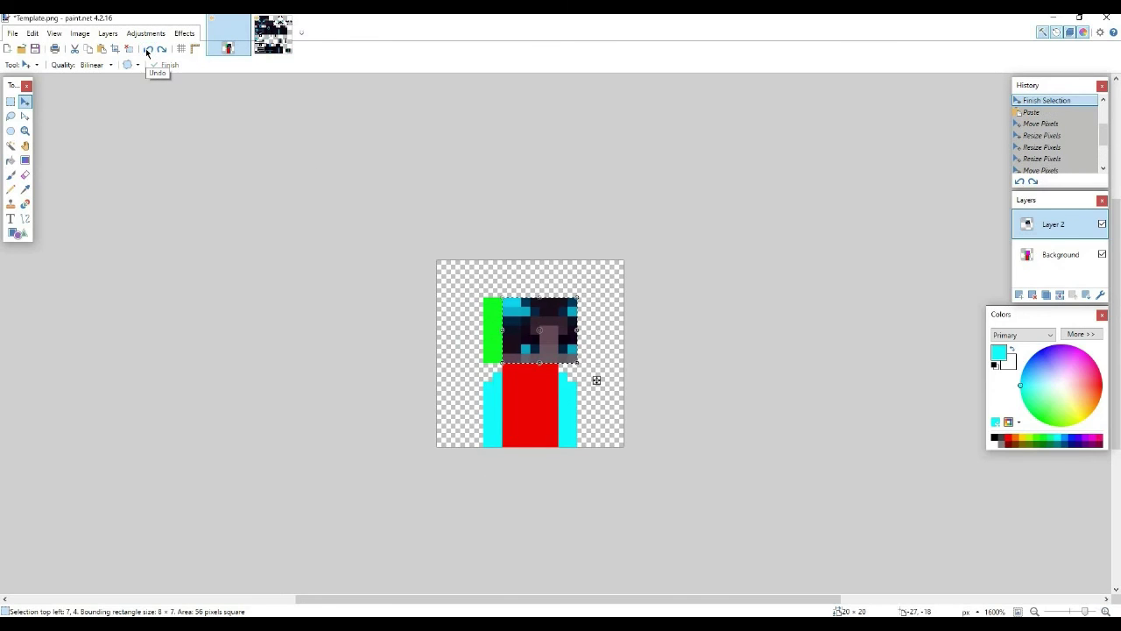
On a new layer, paste the 4×8 hat side block and trim it to 2×7 left of the face
click(1019, 295)
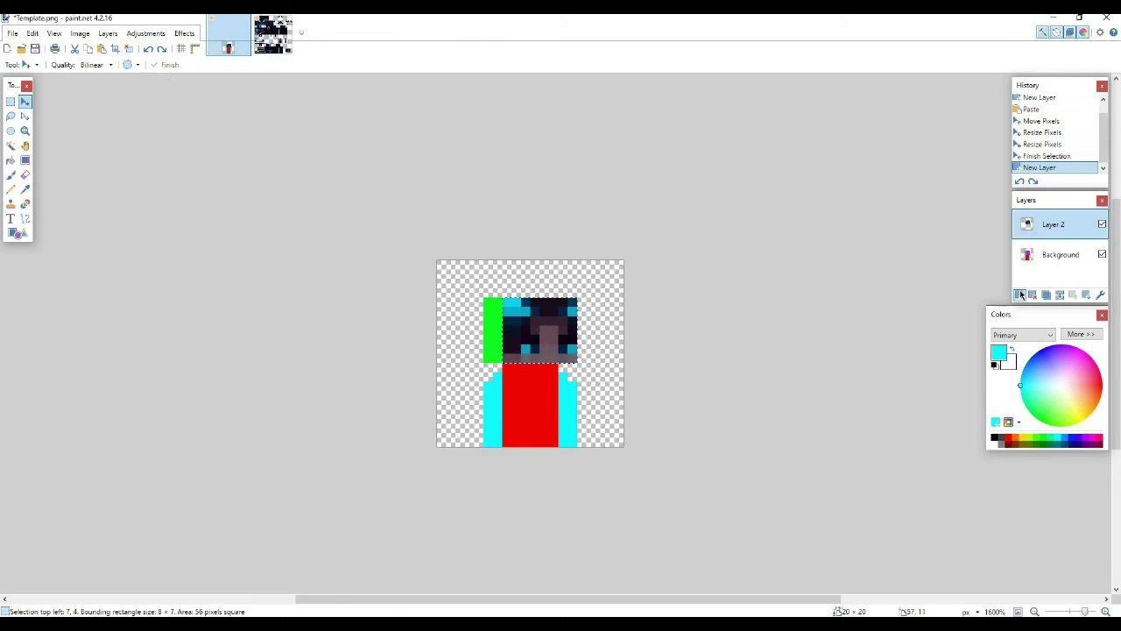
click(273, 35)
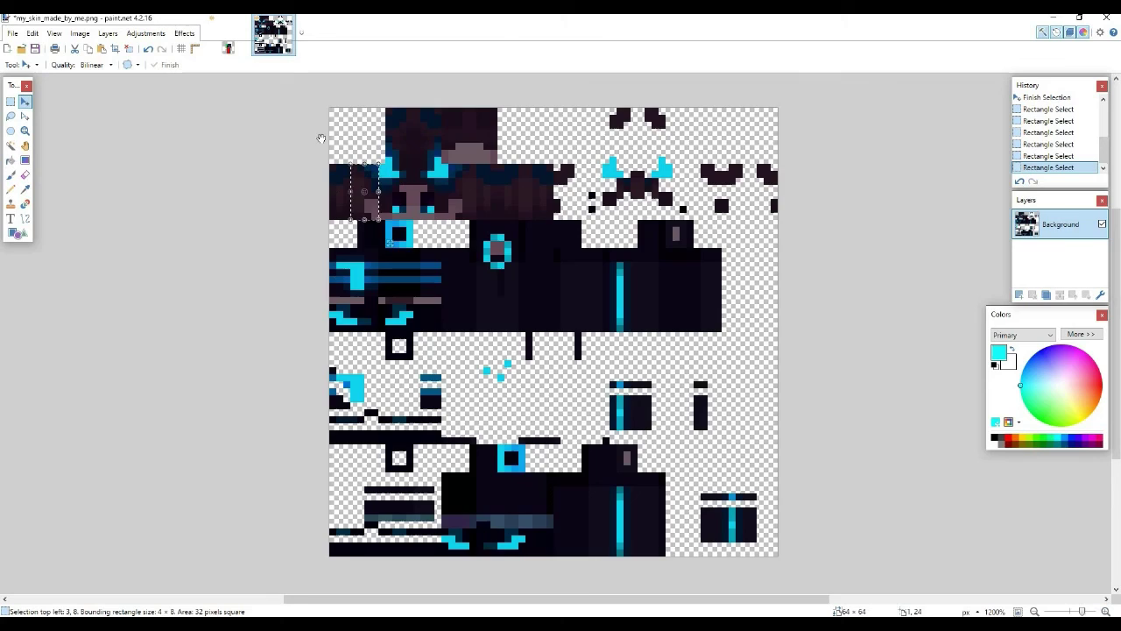
key(ctrl+c)
key(ctrl+Tab)
key(ctrl+v)
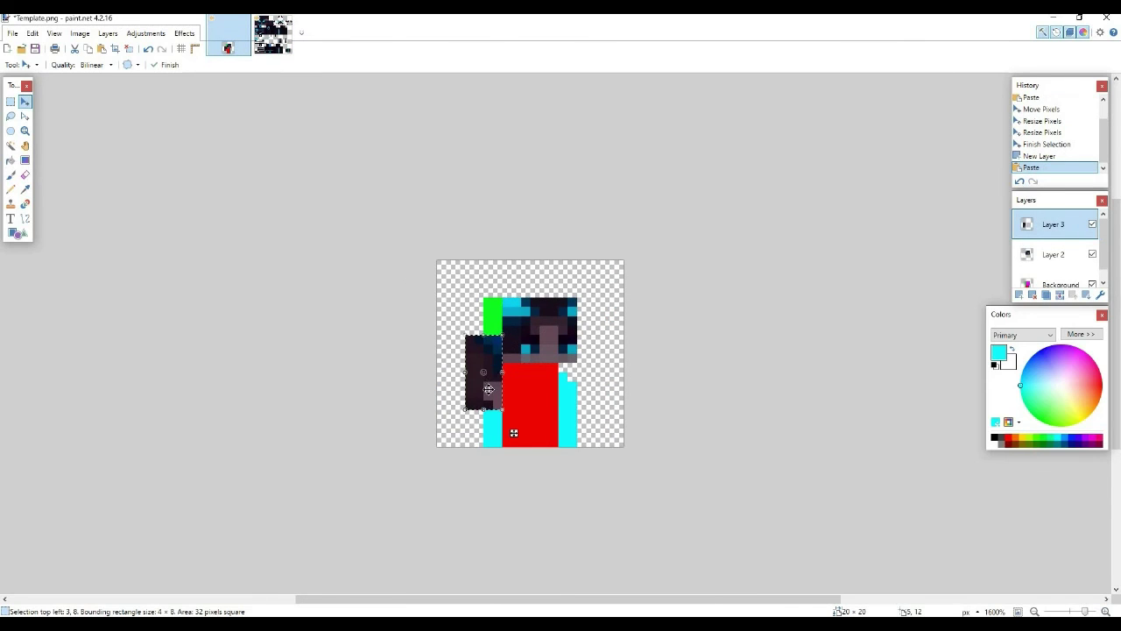
mouse_move(488, 389)
mouse_down()
mouse_move(493, 337)
mouse_move(474, 322)
mouse_move(490, 350)
mouse_up()
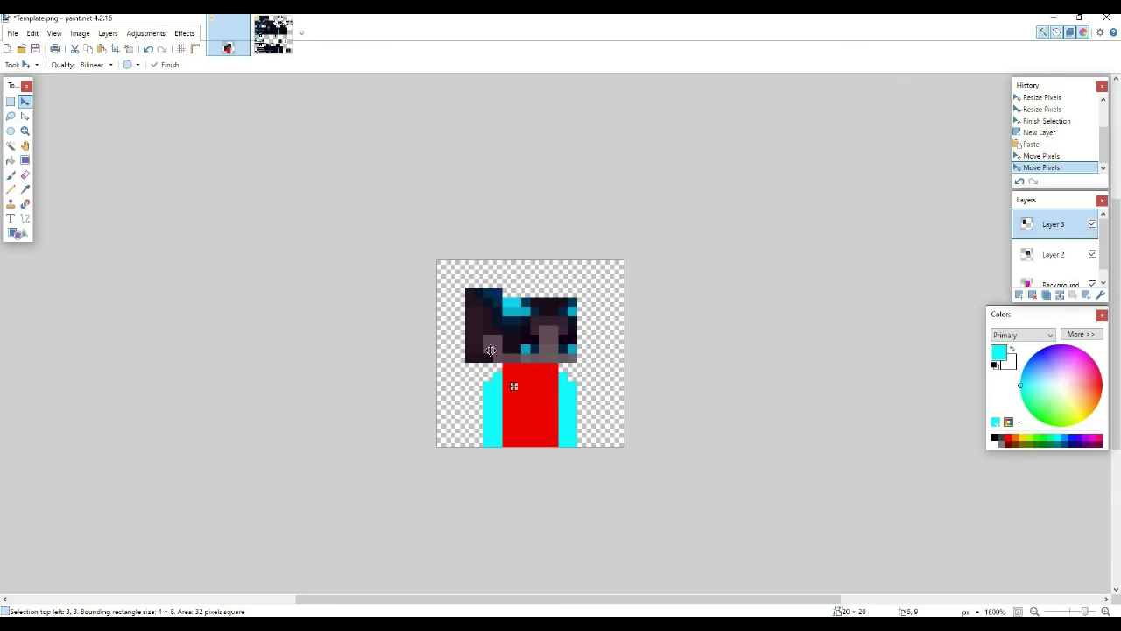
drag(467, 292, 474, 299)
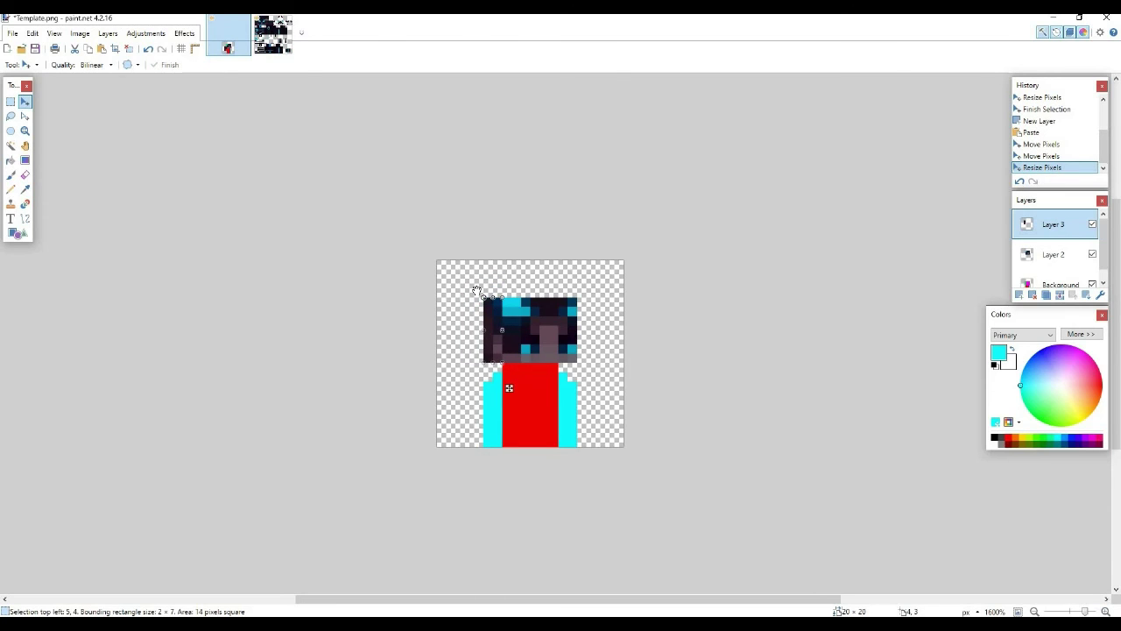
click(476, 290)
click(551, 230)
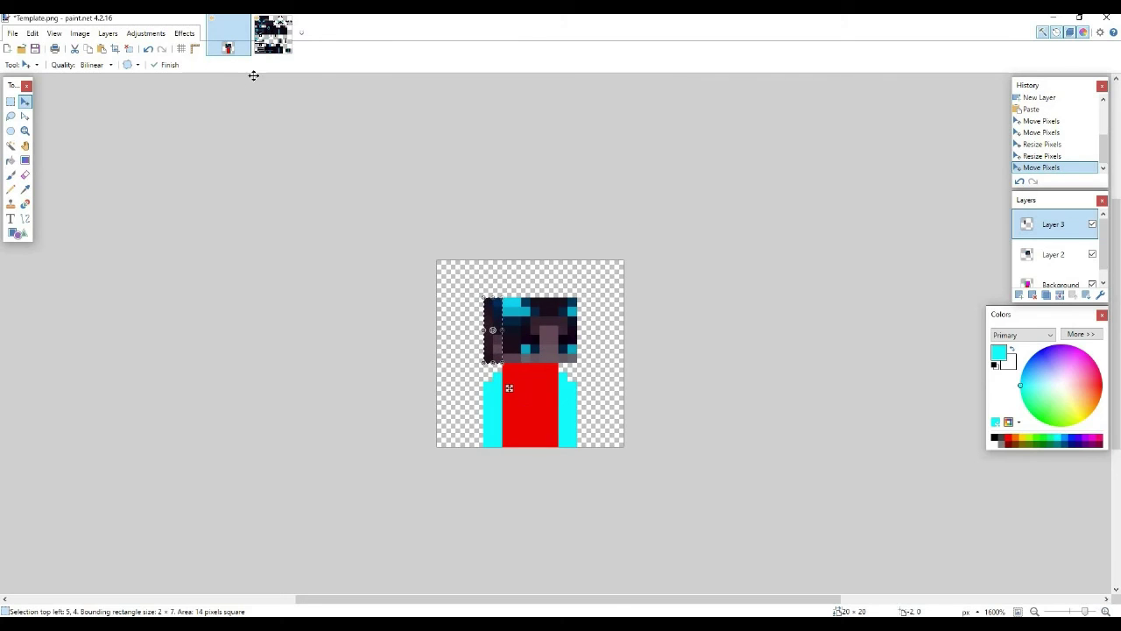
click(273, 35)
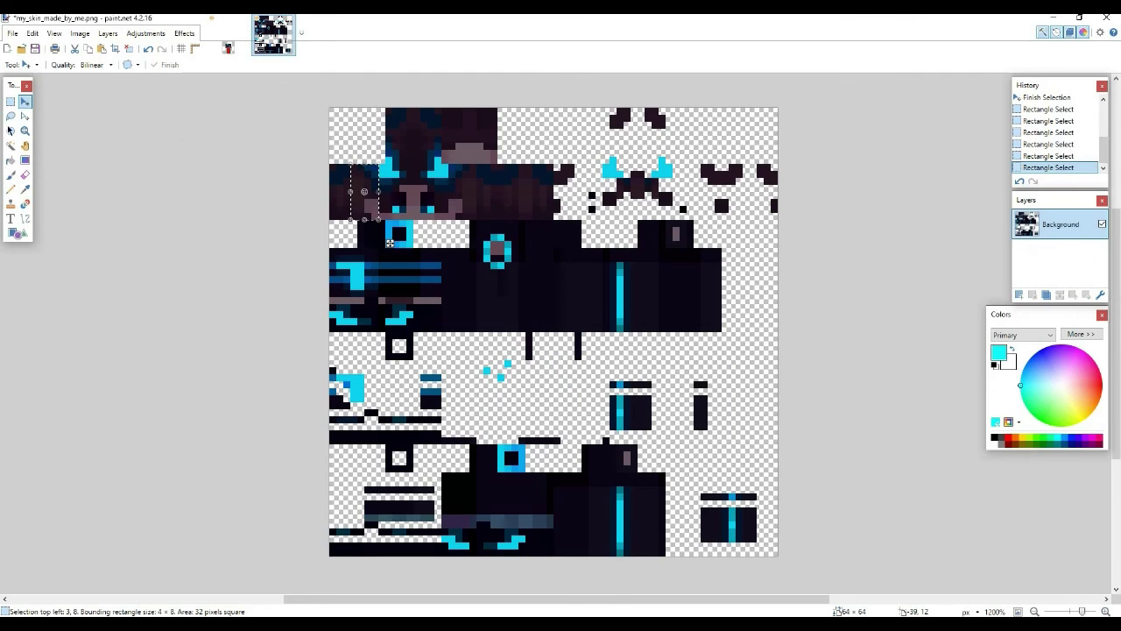
Select the 8×12 torso front on the skin and paste it over the template's body
click(10, 102)
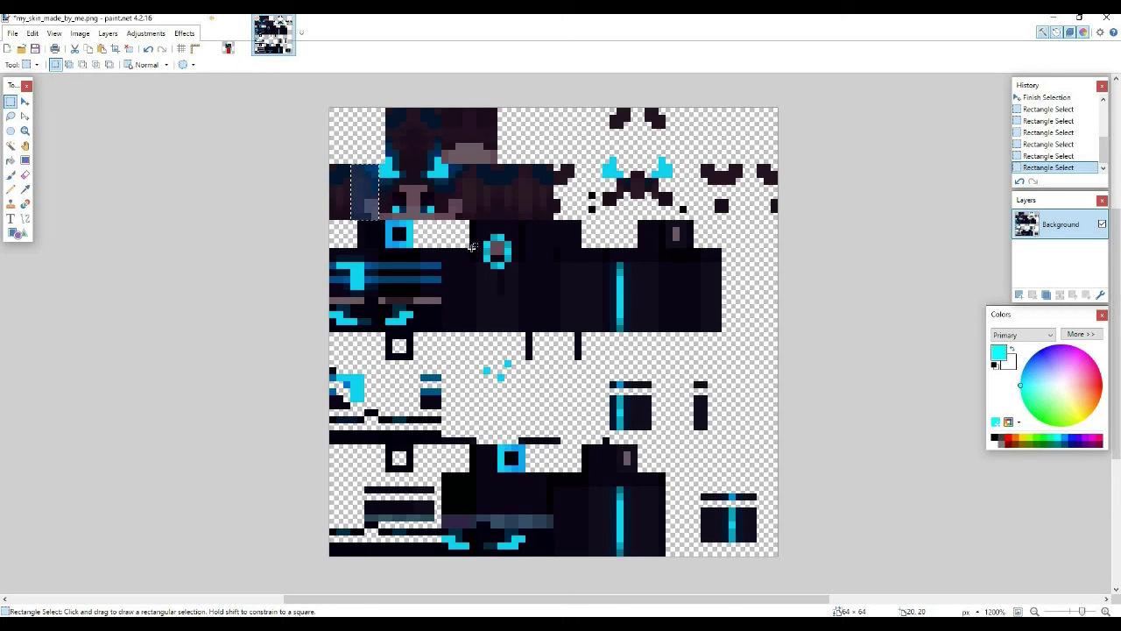
drag(471, 247, 520, 321)
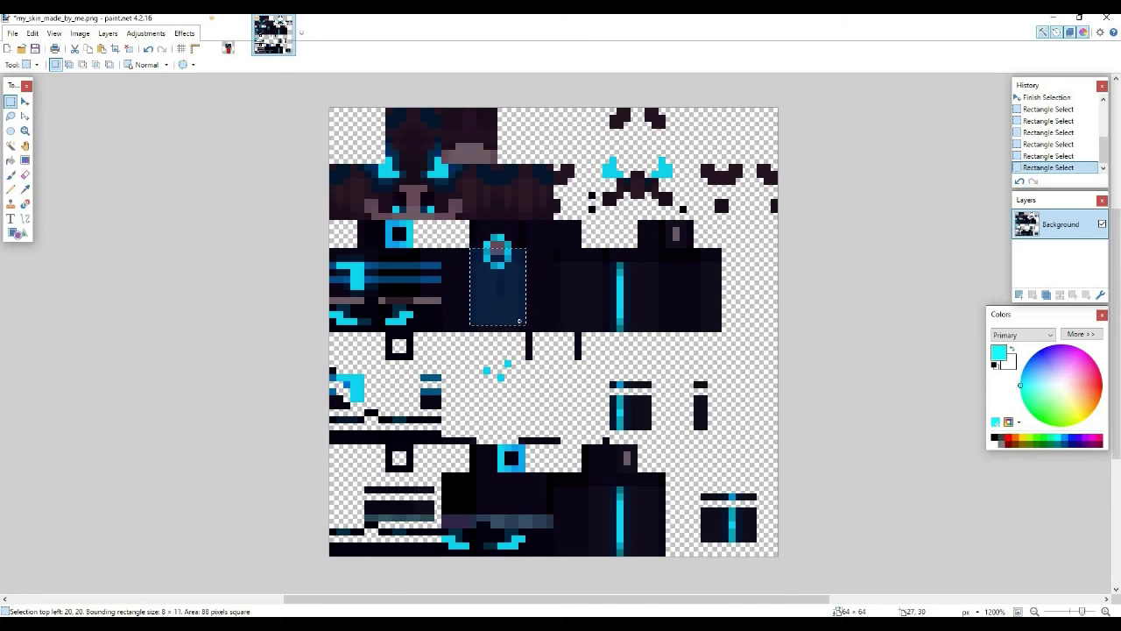
drag(520, 323, 525, 331)
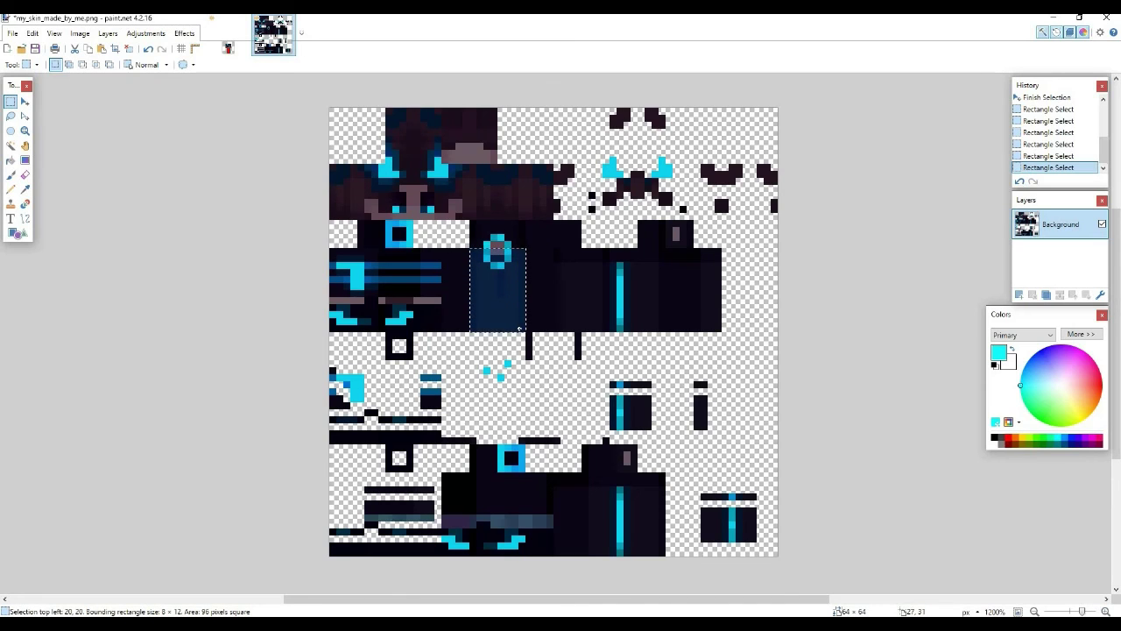
click(246, 39)
key(ctrl+v)
mouse_move(442, 365)
mouse_down()
mouse_move(554, 438)
mouse_move(536, 440)
mouse_up()
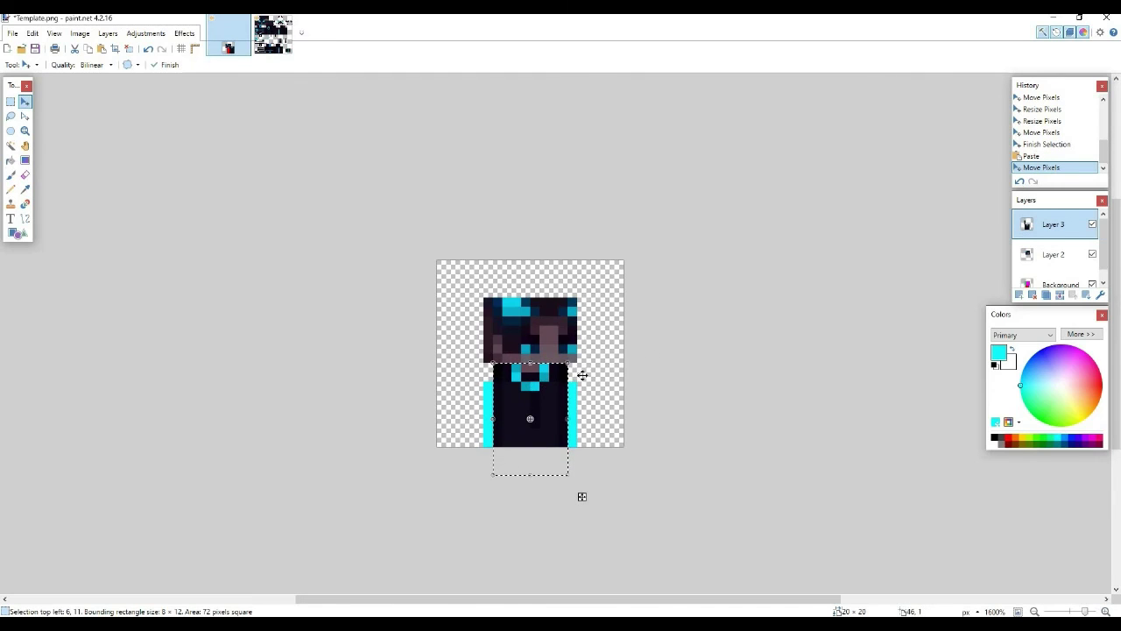
Undo that paste and redo it on a new layer, placed over the red body block
click(148, 50)
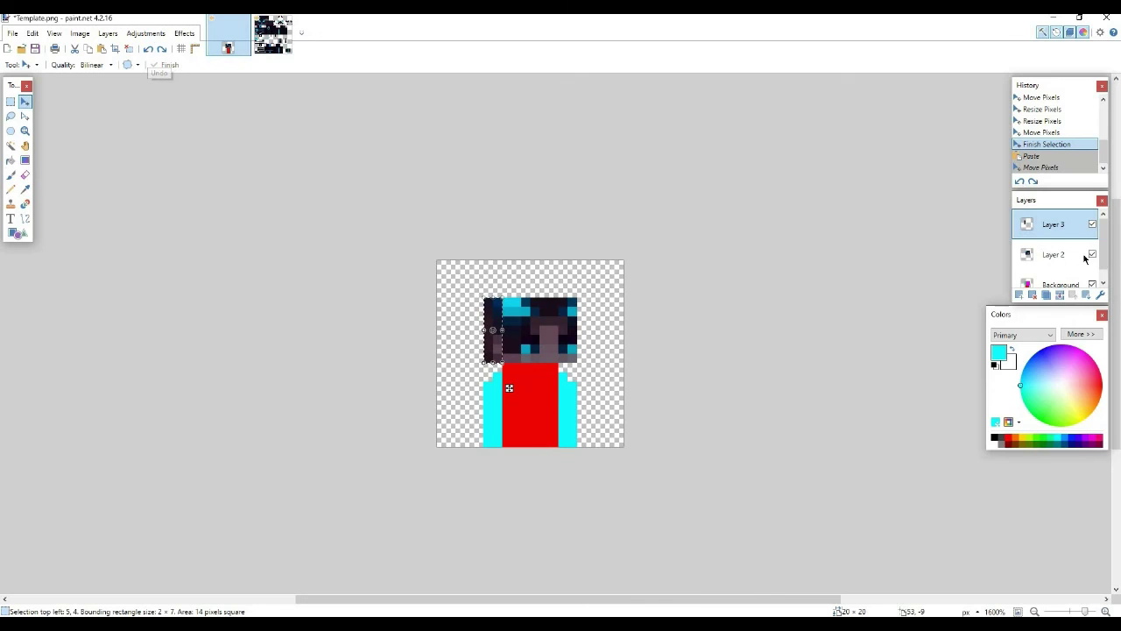
click(1018, 295)
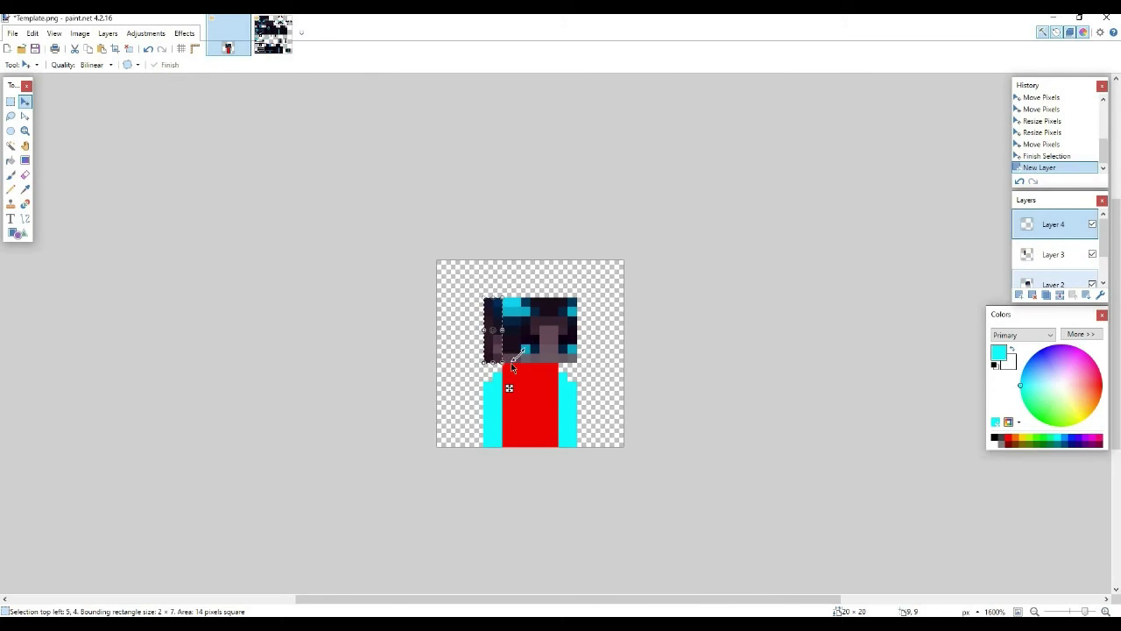
key(ctrl+v)
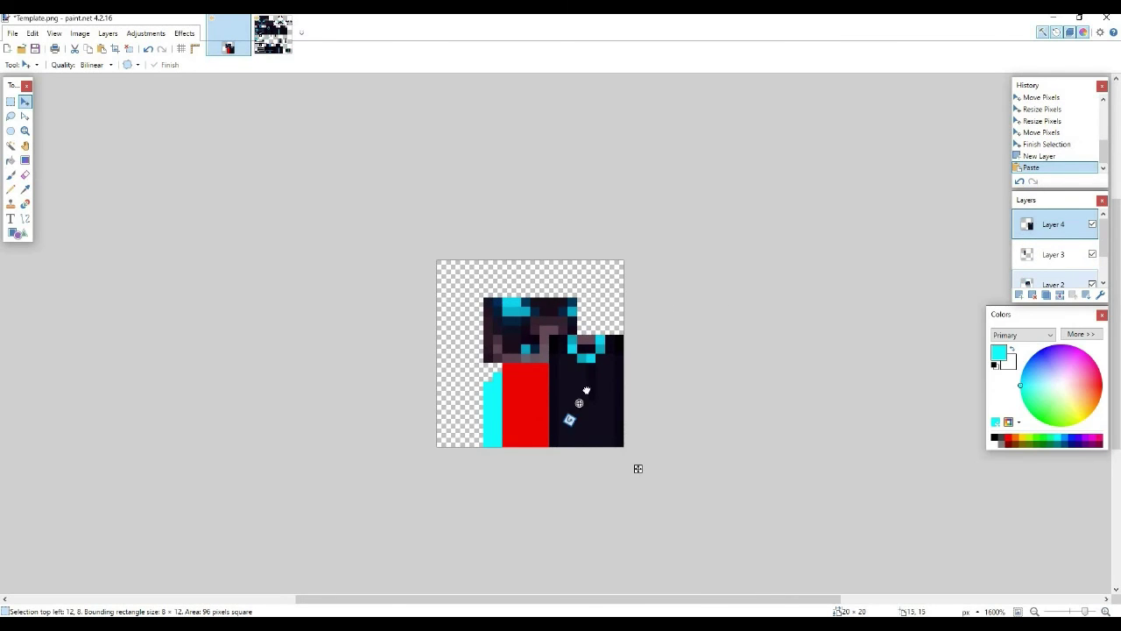
mouse_move(547, 425)
mouse_down()
mouse_move(586, 371)
mouse_move(539, 448)
mouse_move(535, 438)
mouse_up()
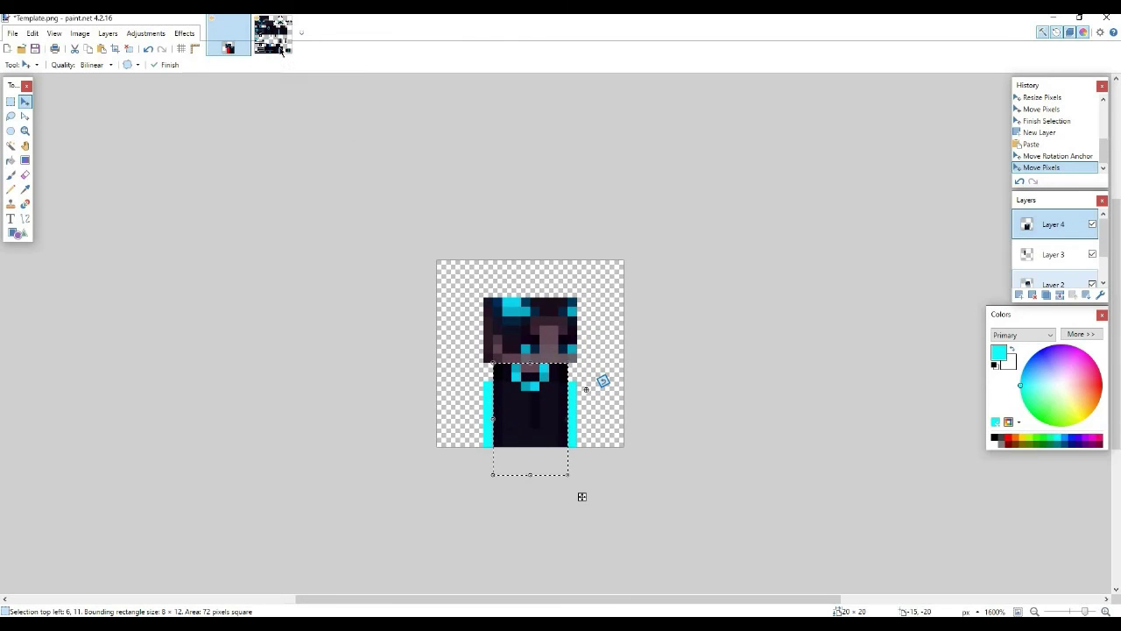
key(ctrl+Tab)
Copy a thin dark strip from the skin and paste it beside the torso's right edge
click(10, 101)
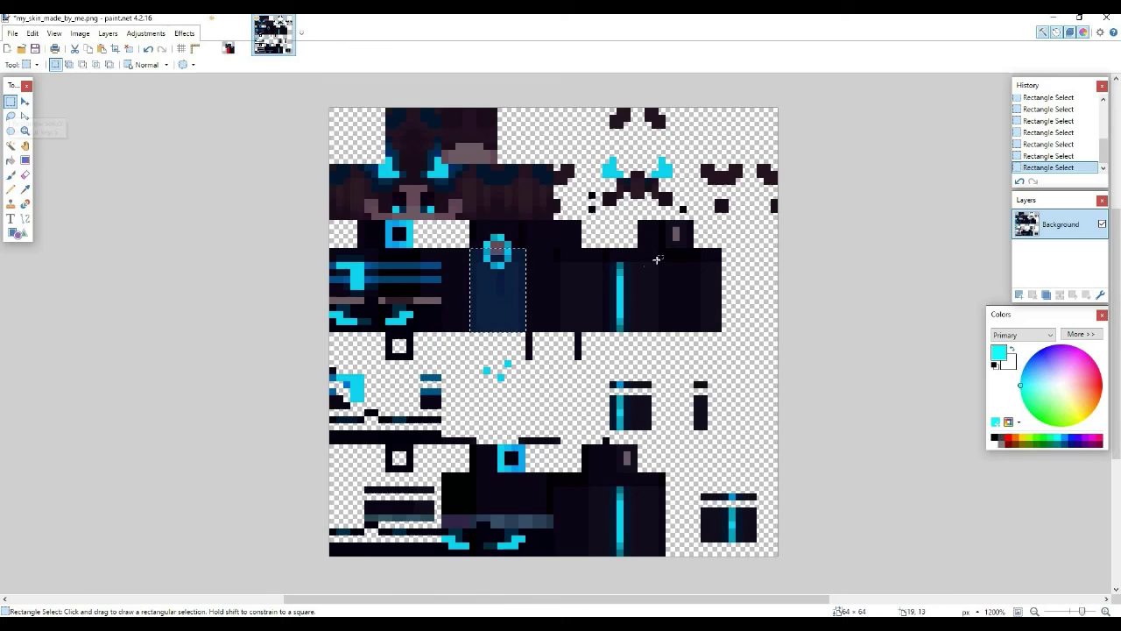
drag(568, 262, 565, 322)
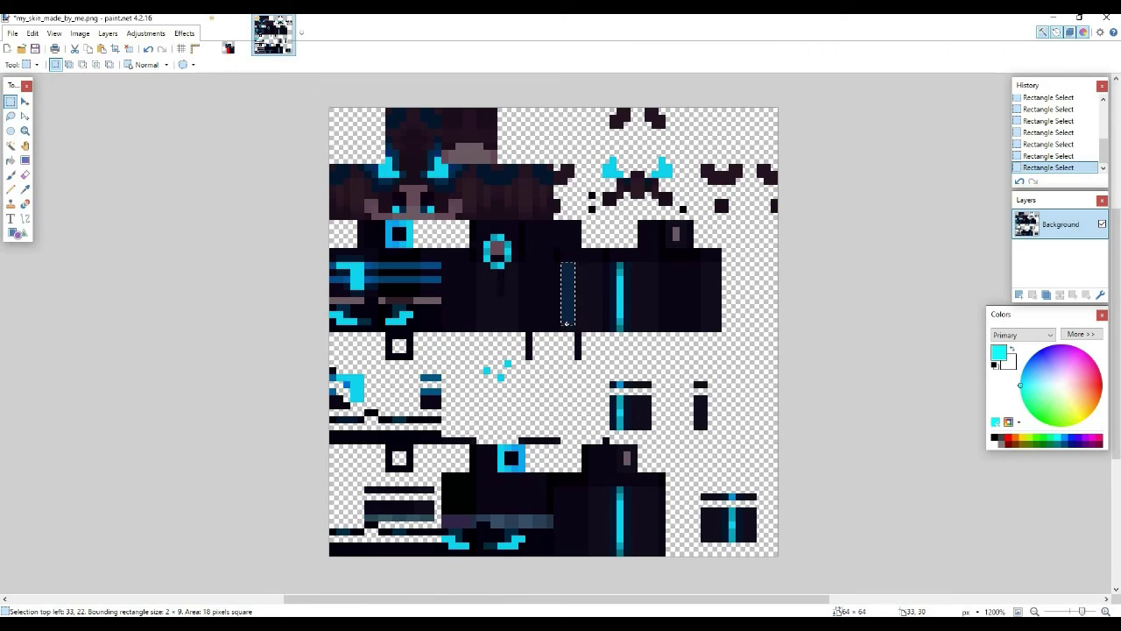
key(ctrl+c)
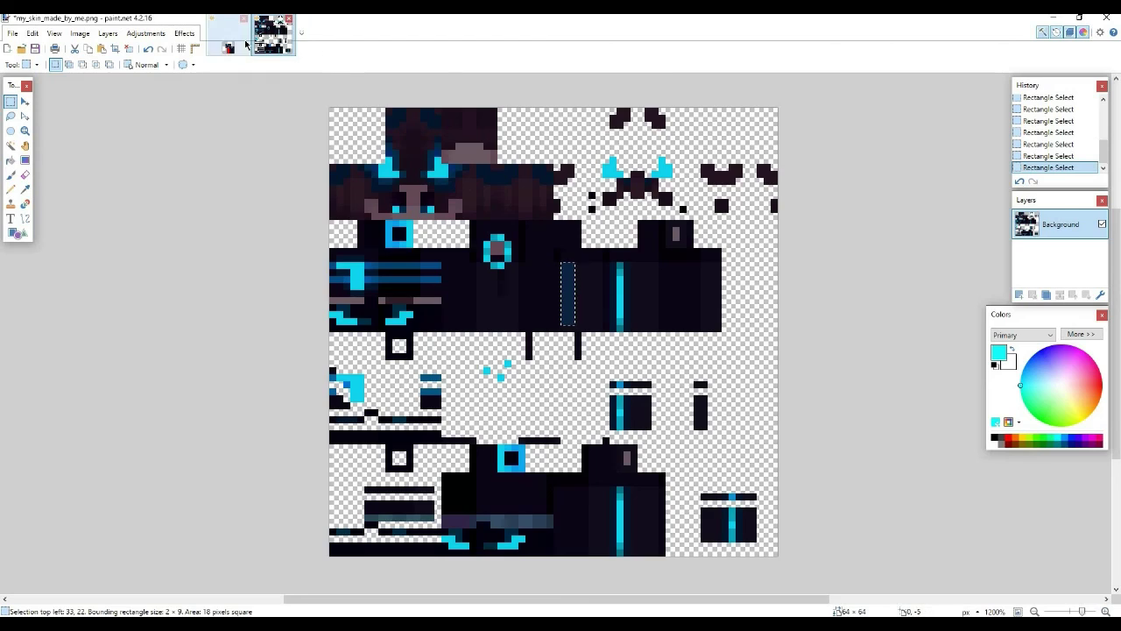
click(228, 35)
key(ctrl+v)
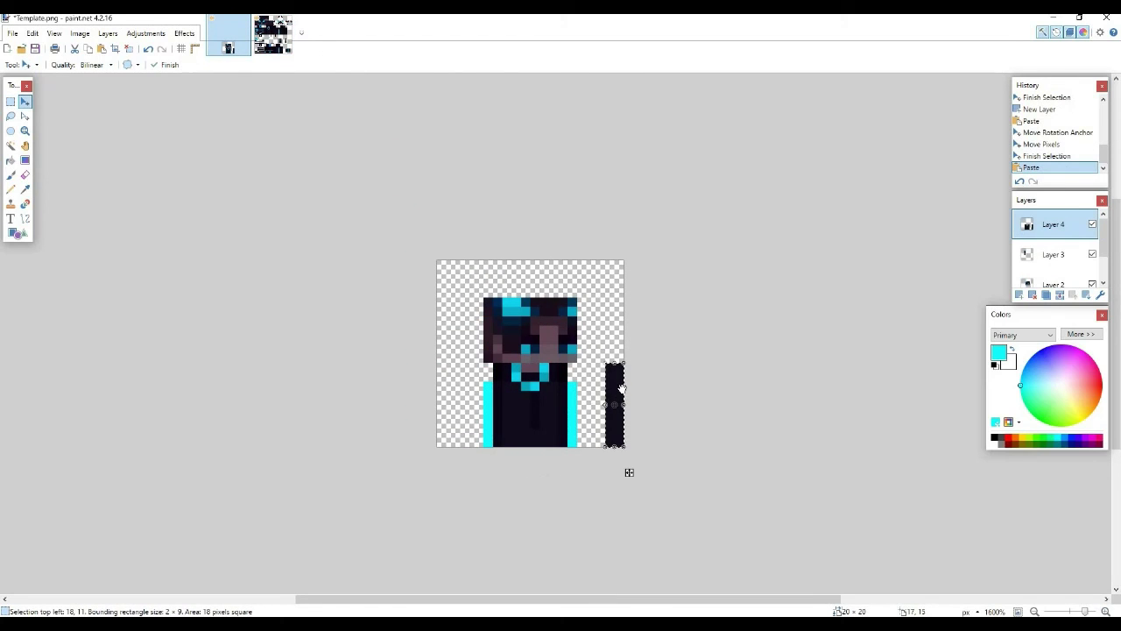
drag(615, 389, 578, 400)
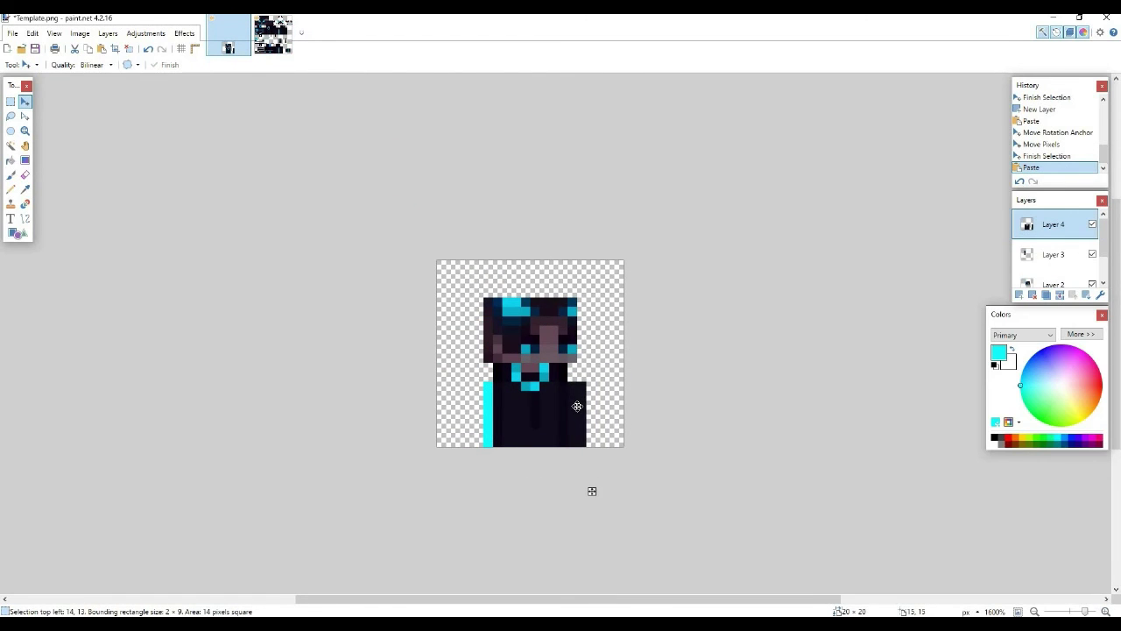
drag(575, 400, 578, 416)
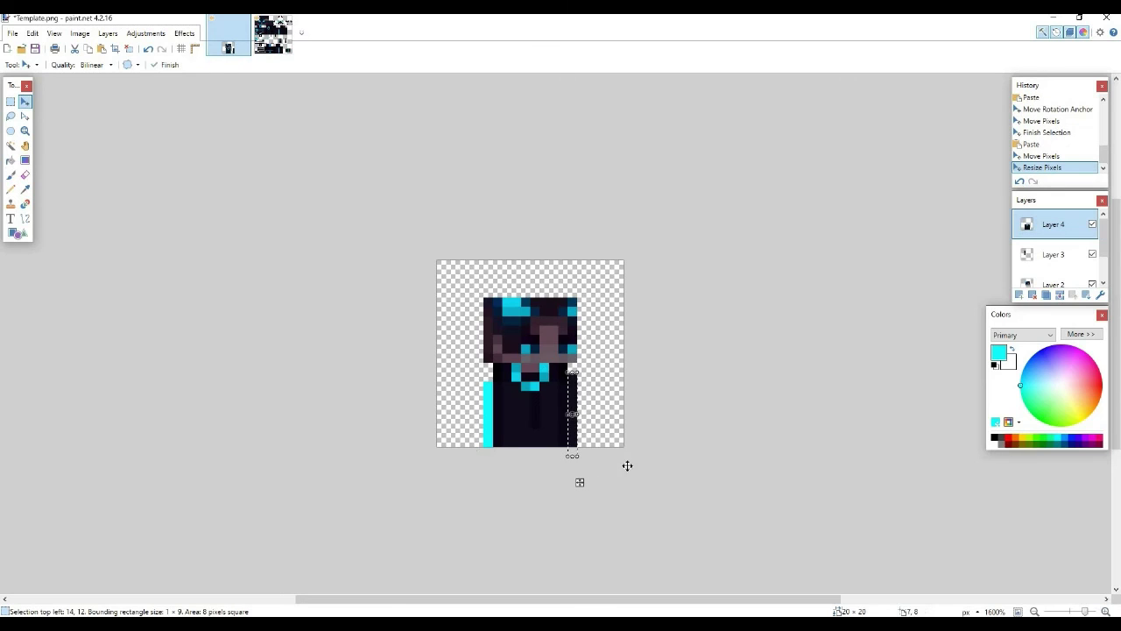
key(ctrl+Tab)
key(ctrl+Tab)
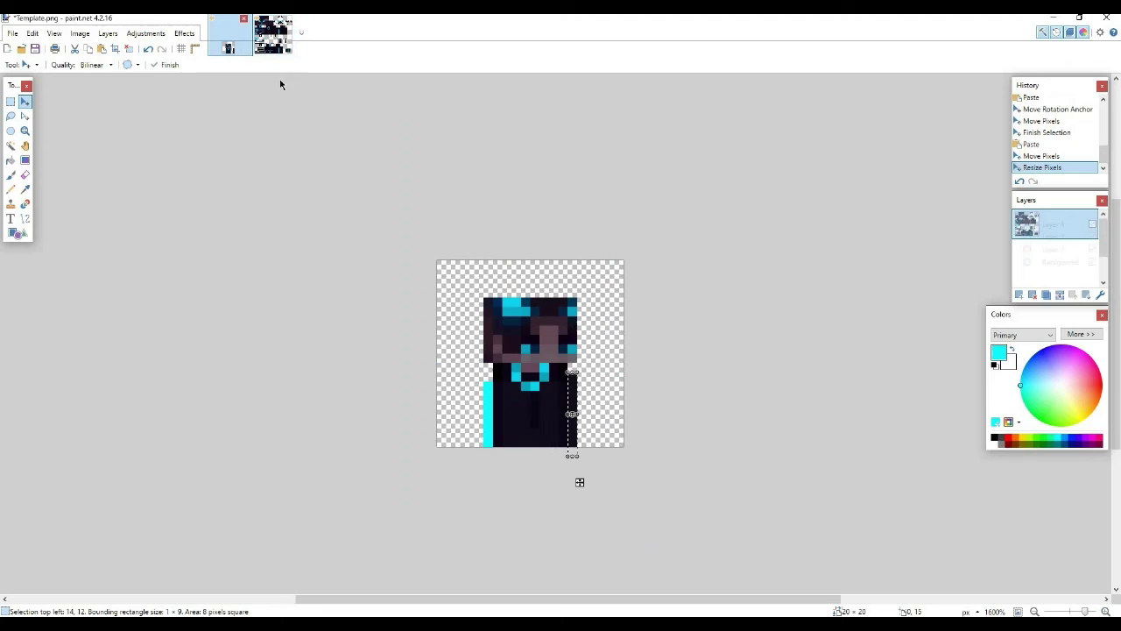
Undo that paste and redo it on a new layer over the torso's right-edge cyan stripe
click(147, 49)
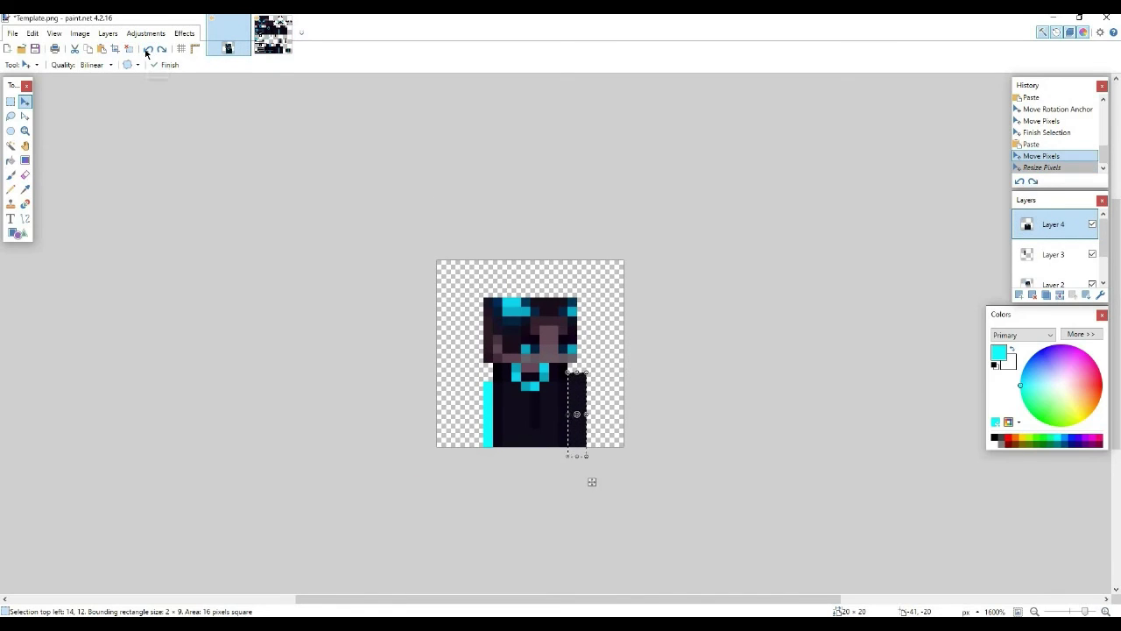
click(148, 49)
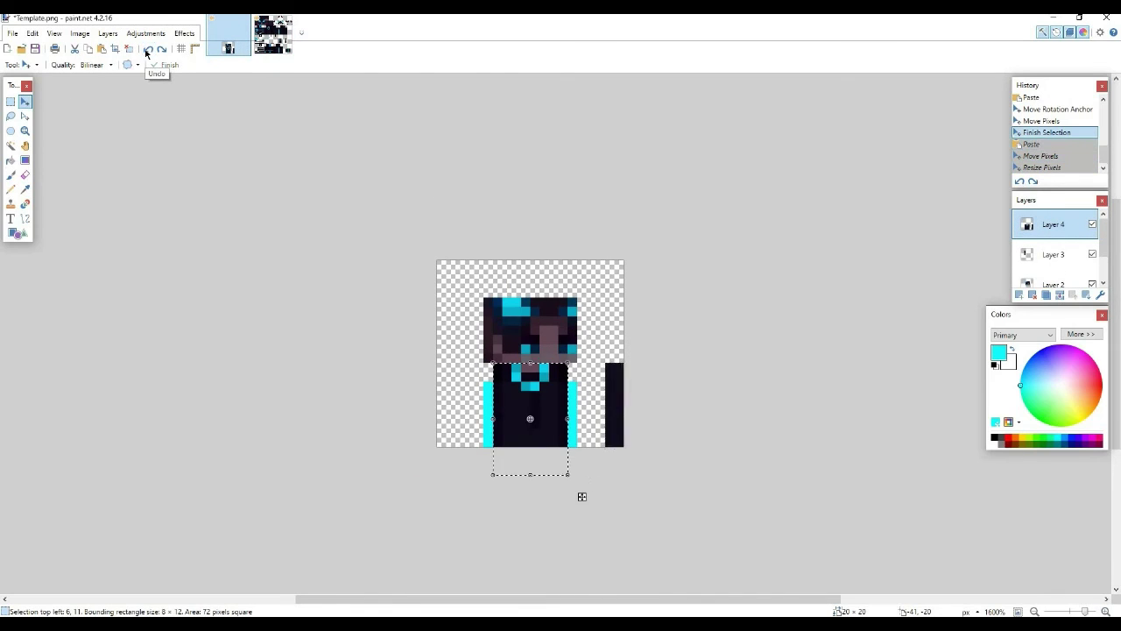
click(1018, 294)
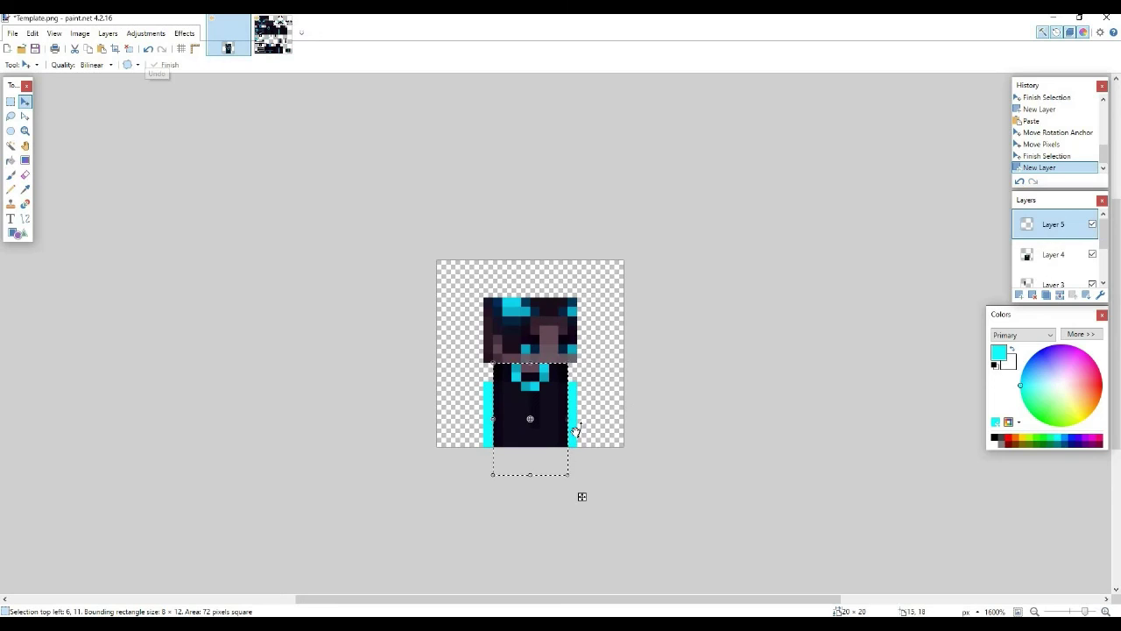
key(ctrl+v)
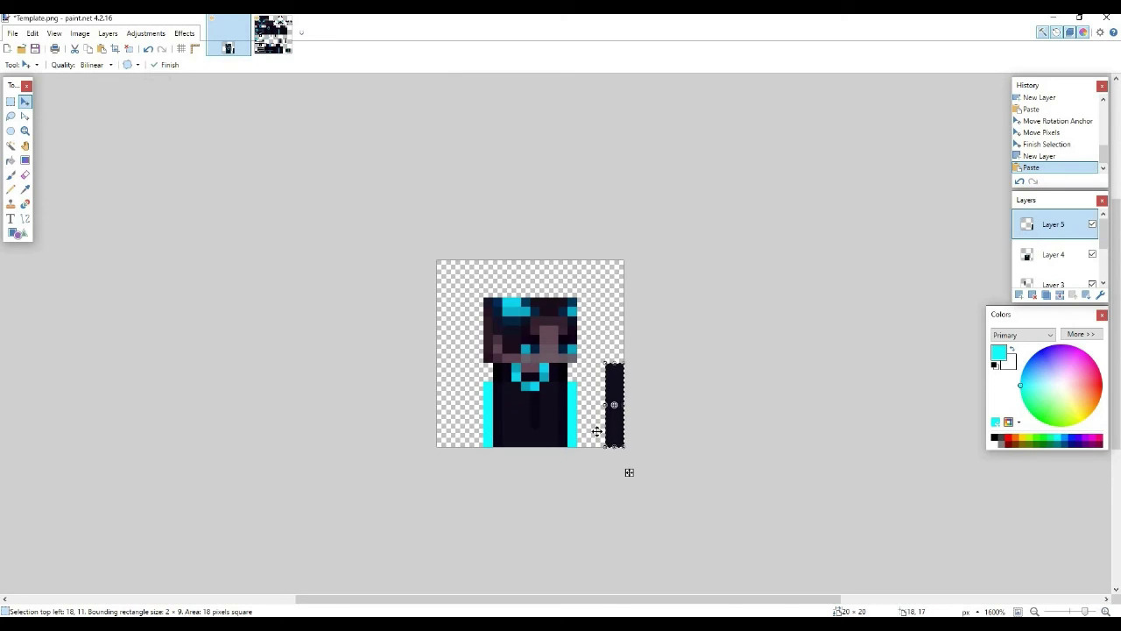
drag(624, 405, 587, 424)
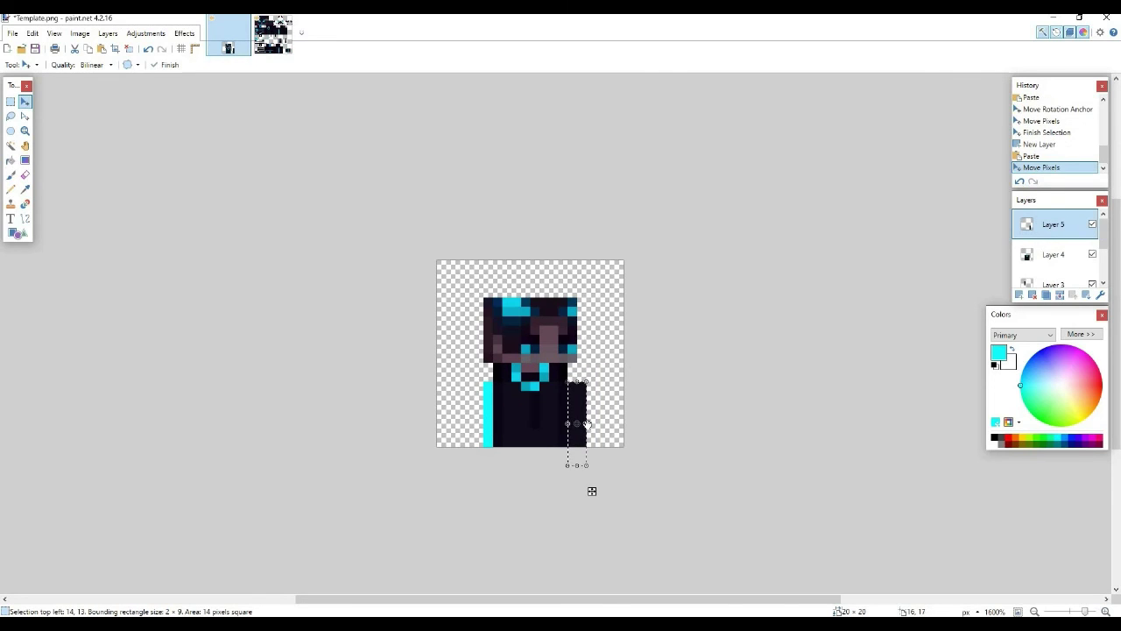
click(273, 35)
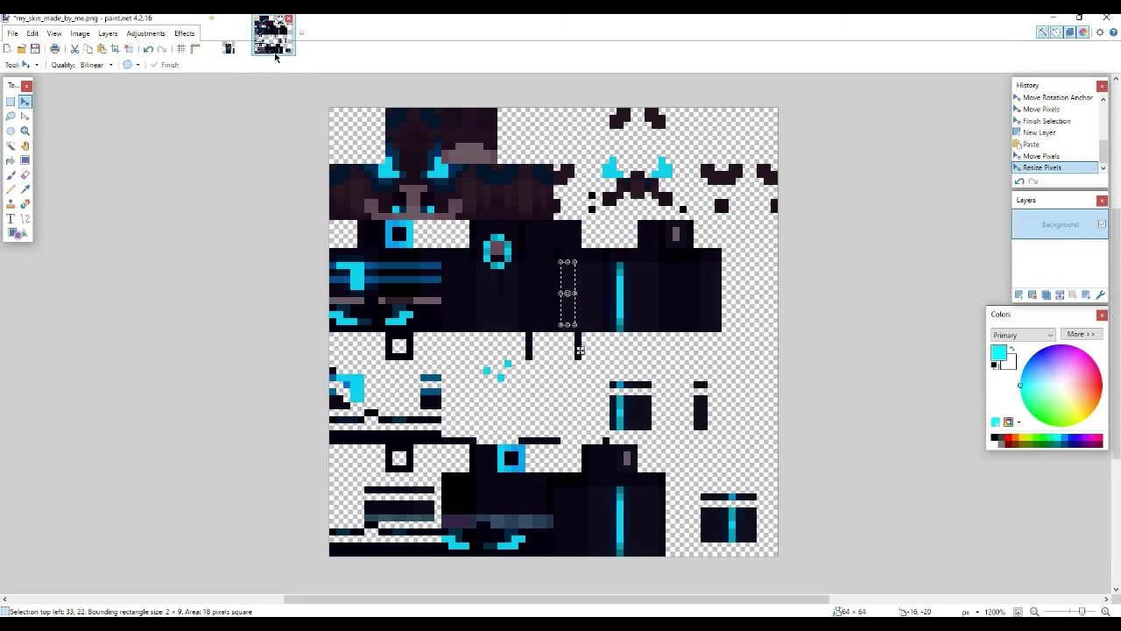
click(228, 35)
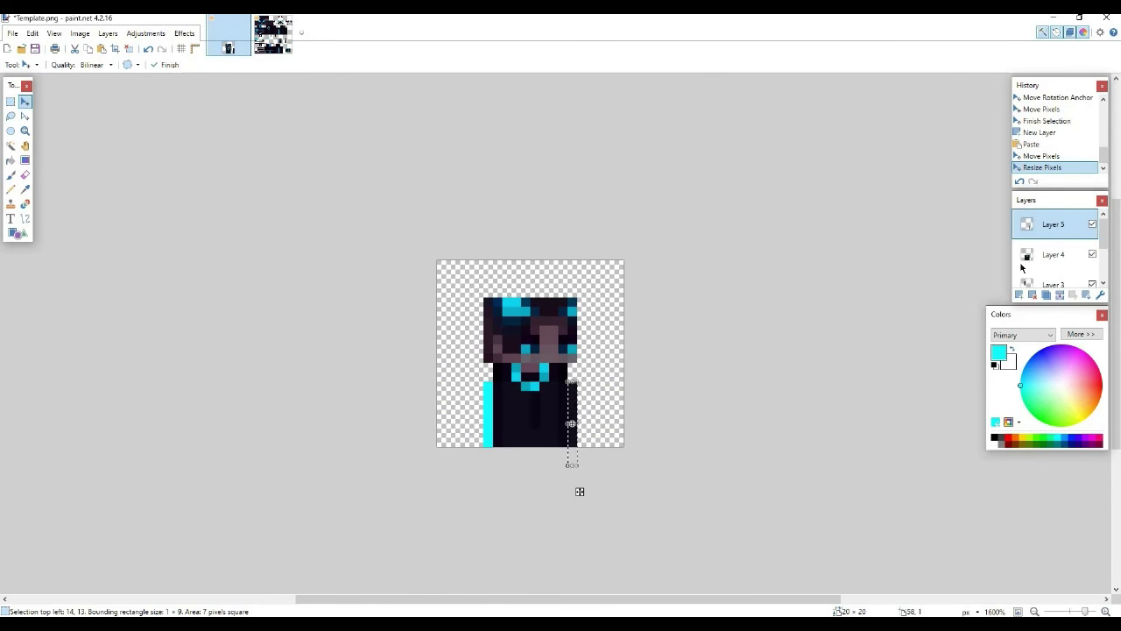
Paste the dark column on a new layer and fit it 1×8 along the torso's left edge
key(ctrl+shift+v)
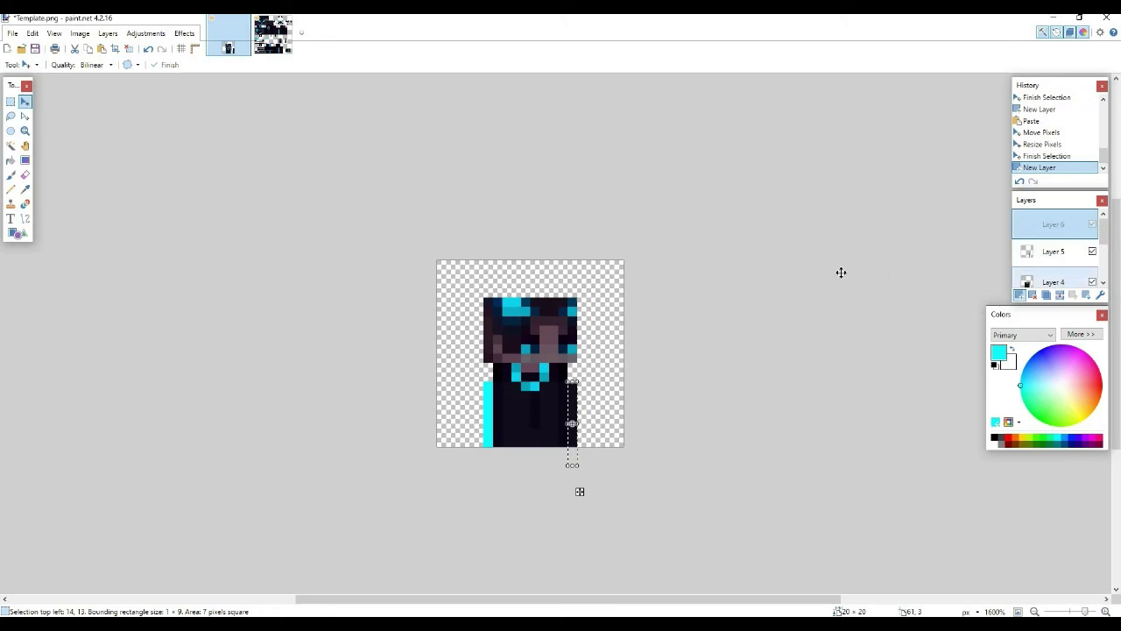
mouse_move(624, 399)
mouse_down()
mouse_move(578, 415)
mouse_move(596, 416)
mouse_move(508, 375)
mouse_move(473, 413)
mouse_up()
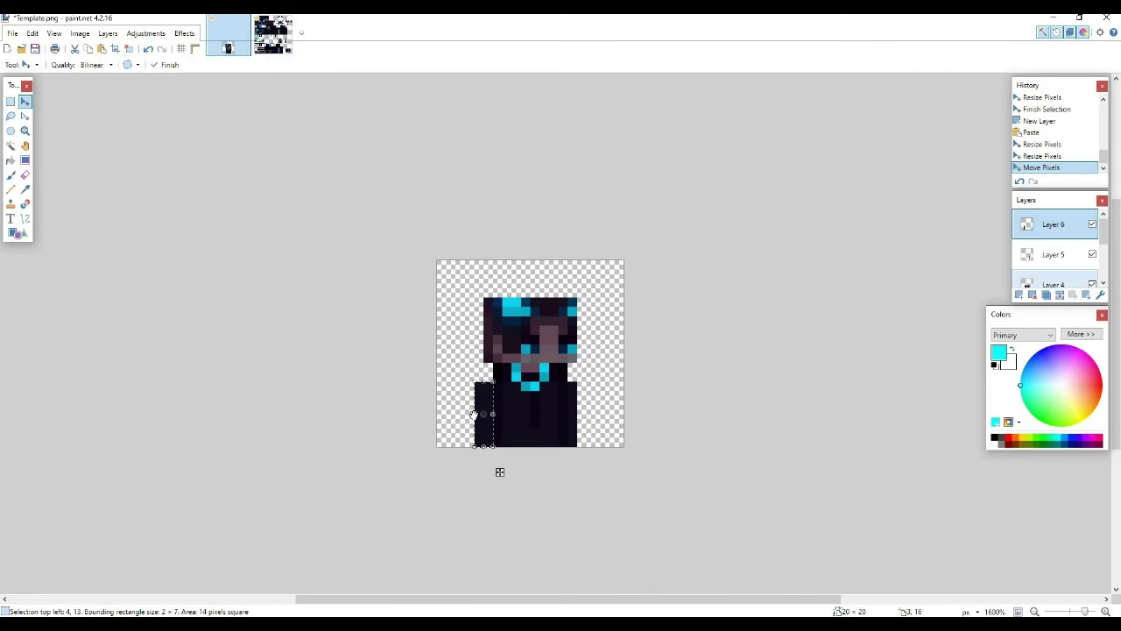
drag(475, 413, 486, 414)
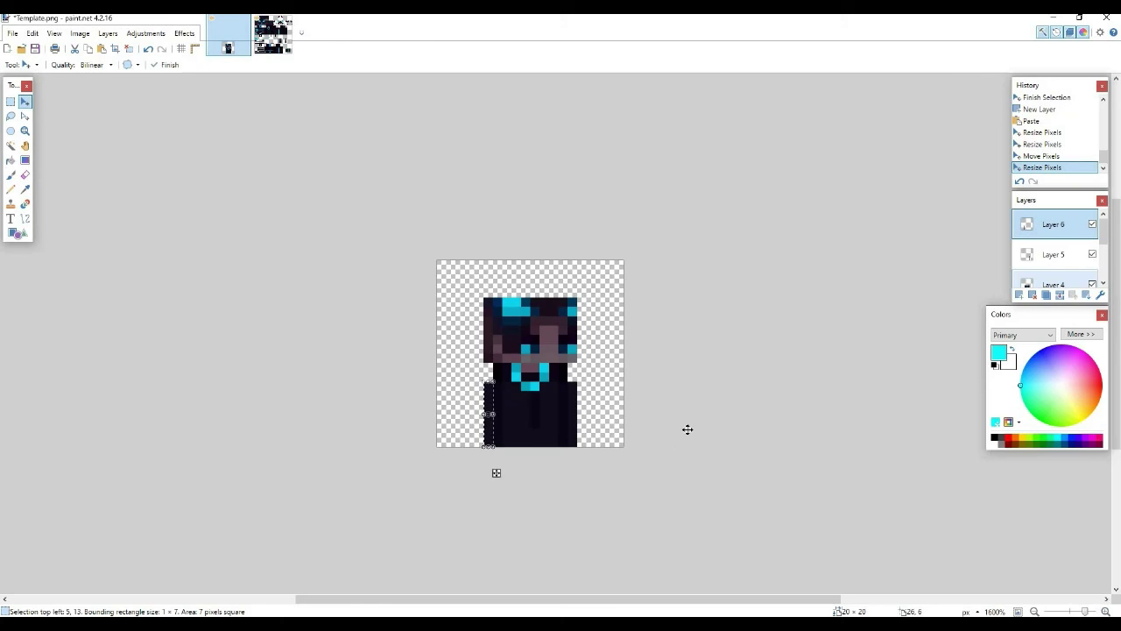
click(713, 295)
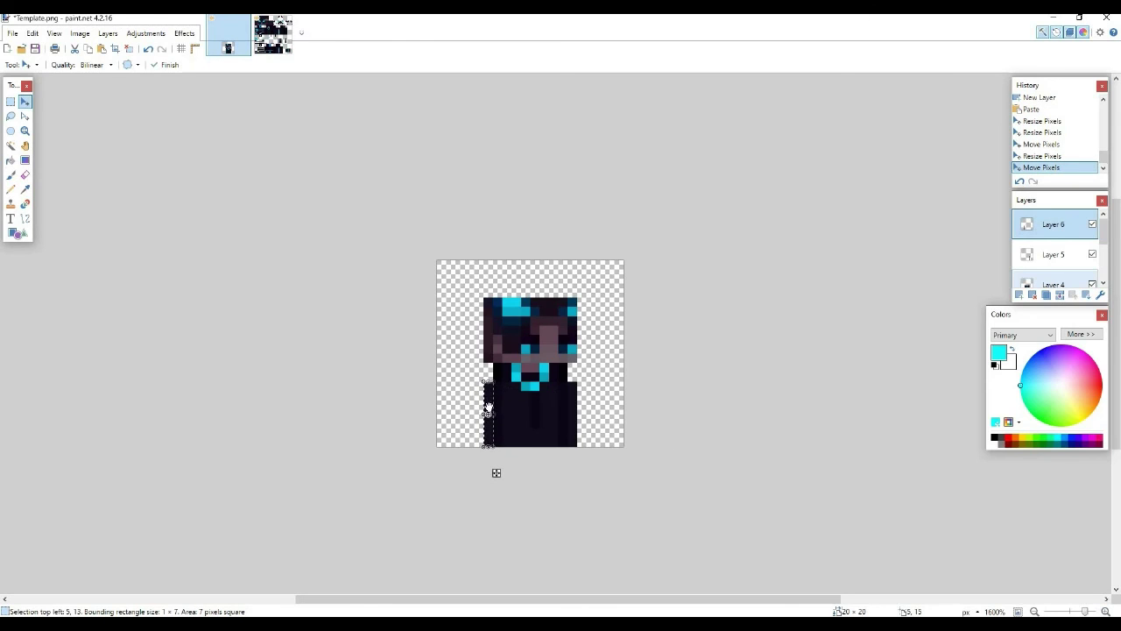
drag(489, 381, 487, 384)
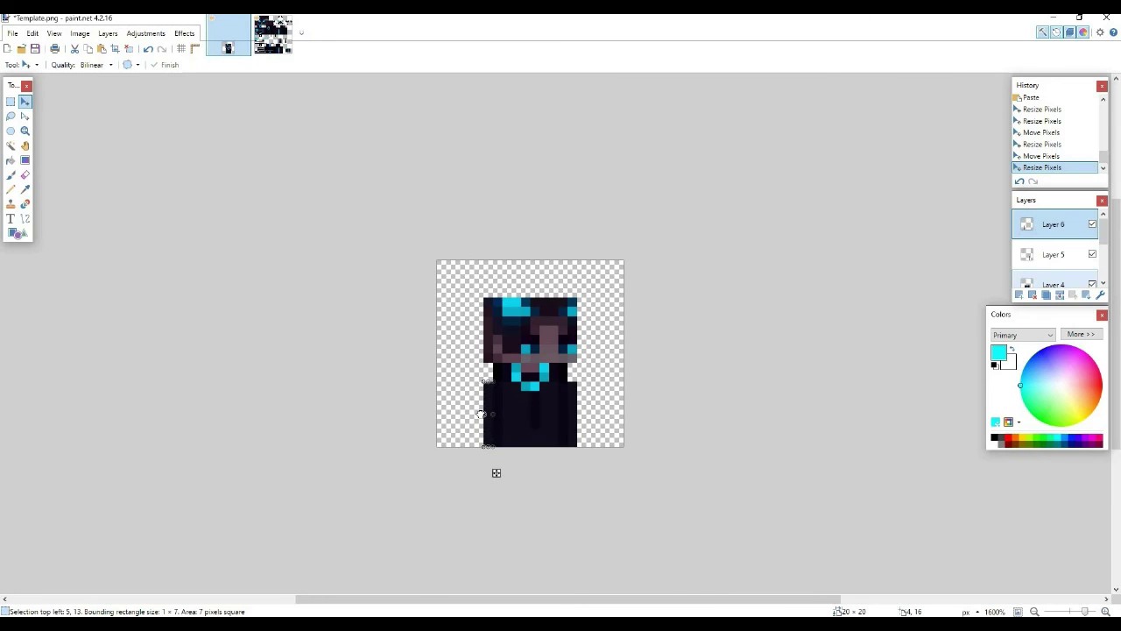
drag(476, 412, 473, 412)
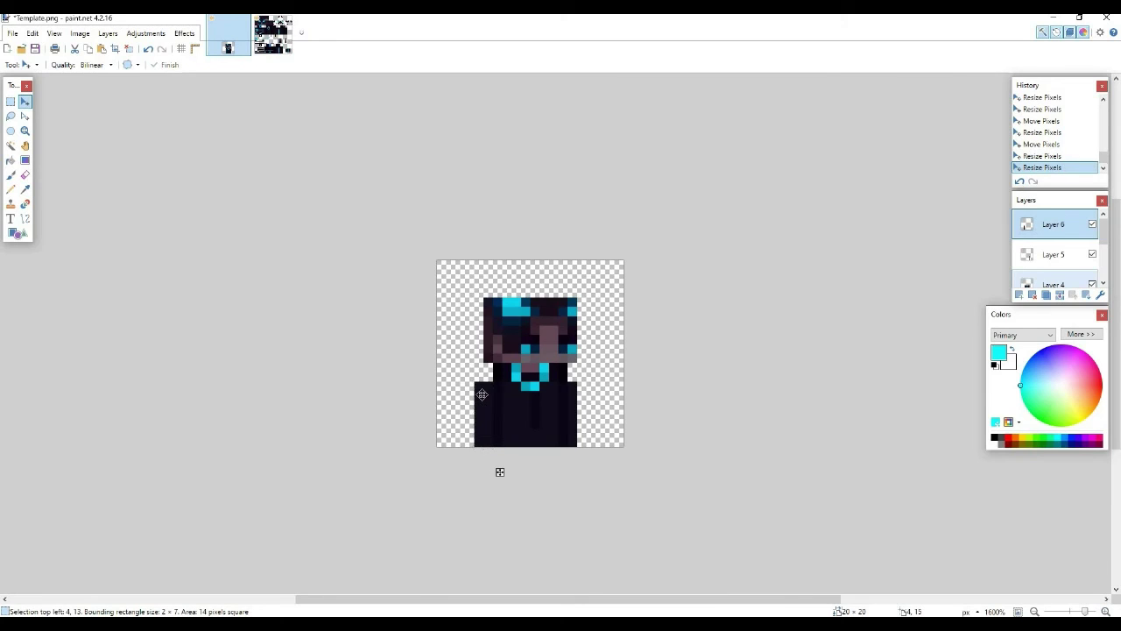
click(483, 390)
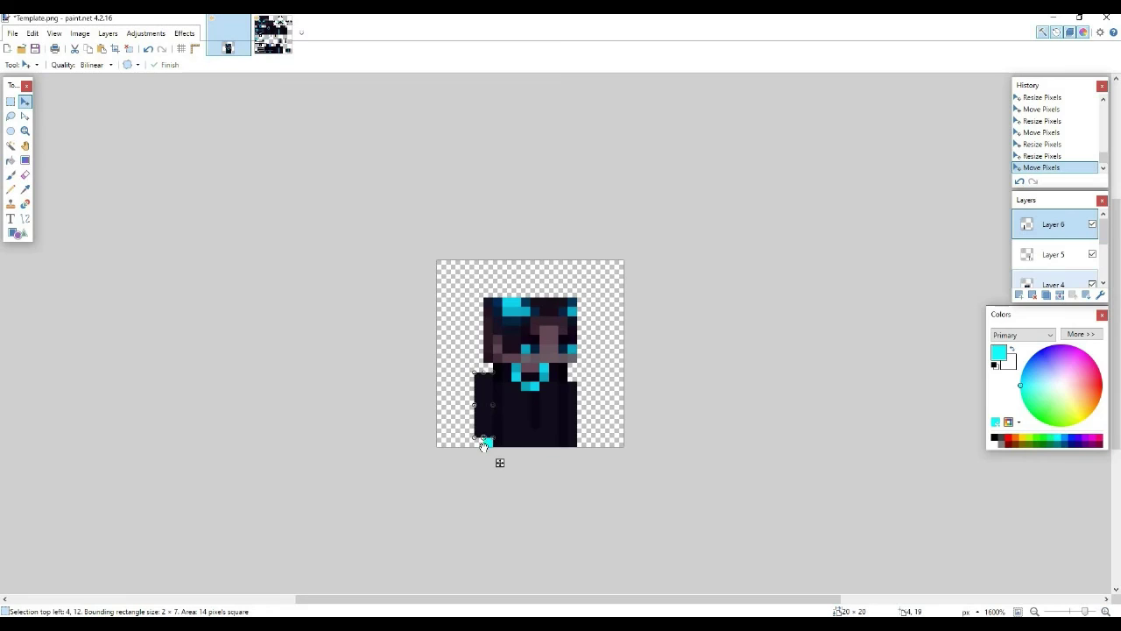
drag(474, 409, 484, 411)
click(570, 394)
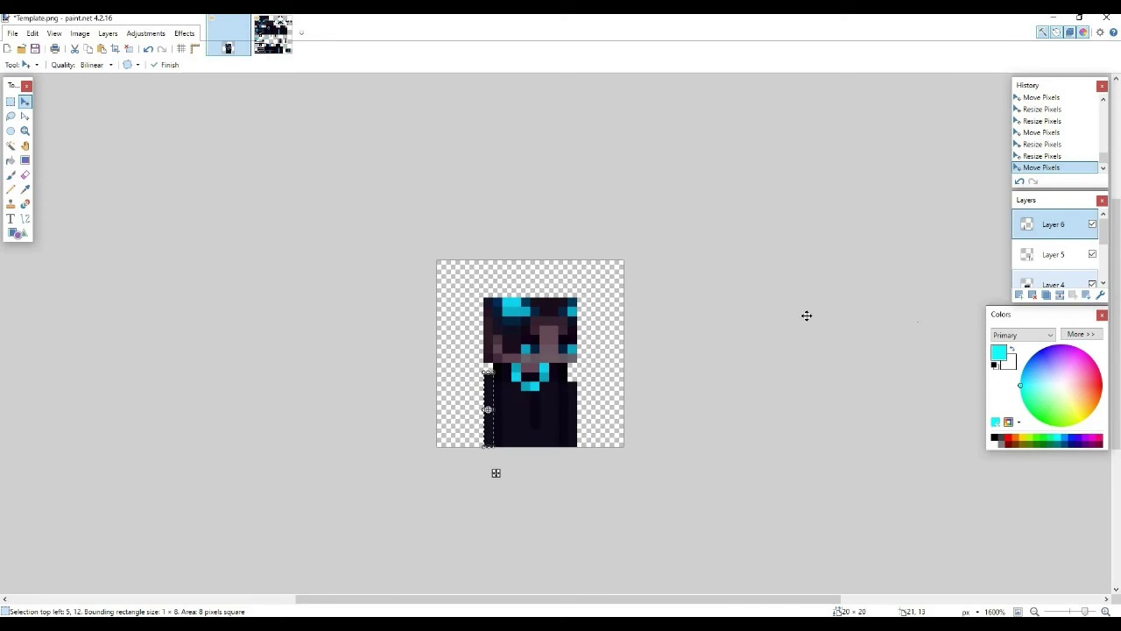
key(Return)
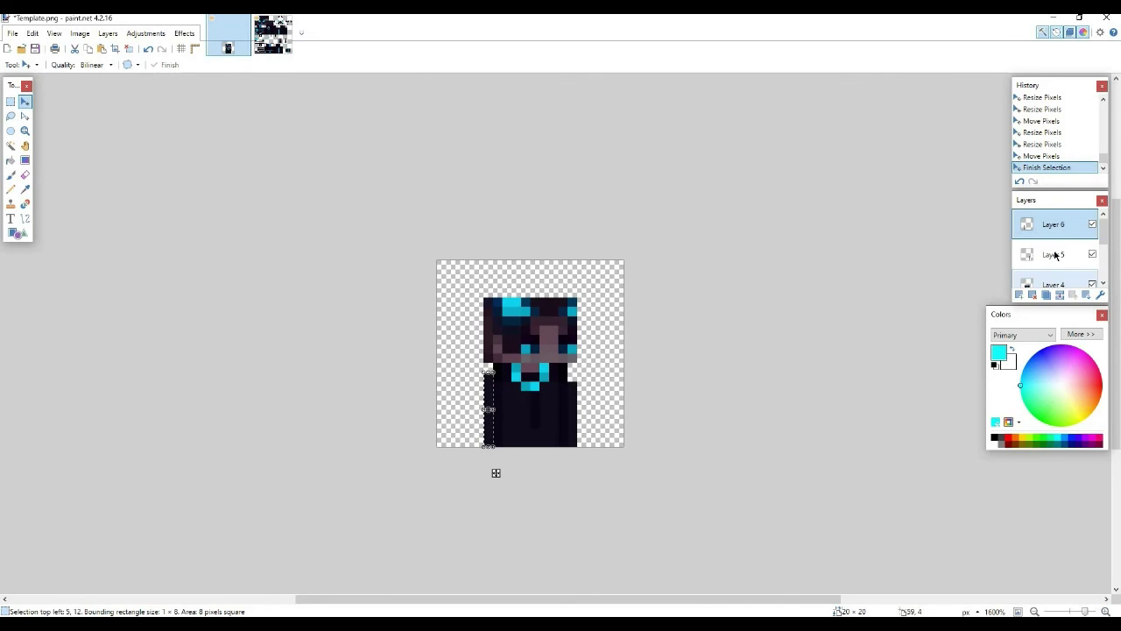
Reposition the right strip on its layer, then reselect the left column's layer
click(1057, 256)
click(575, 407)
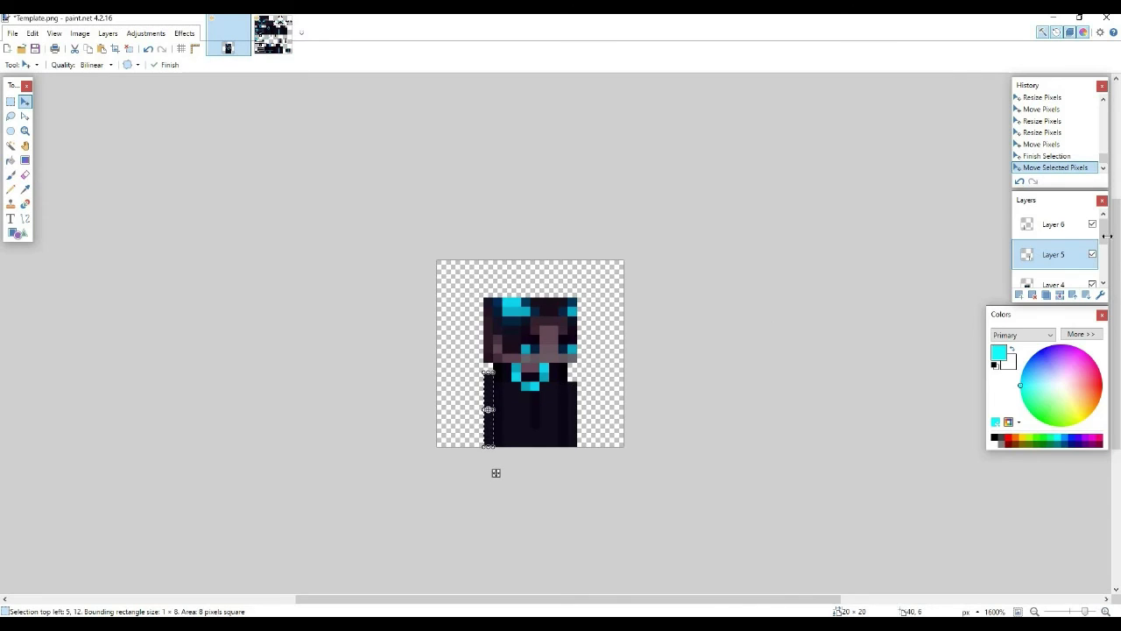
click(1055, 229)
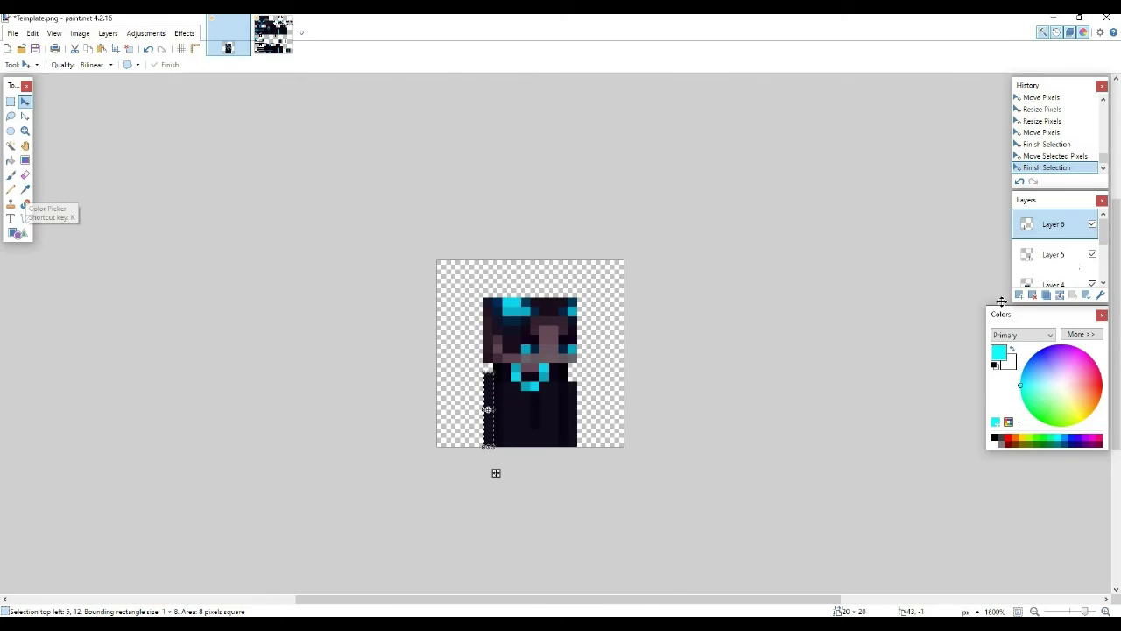
Sample red from the background with the Color Picker and bucket-fill the background area
scroll(1058, 235, down, 3)
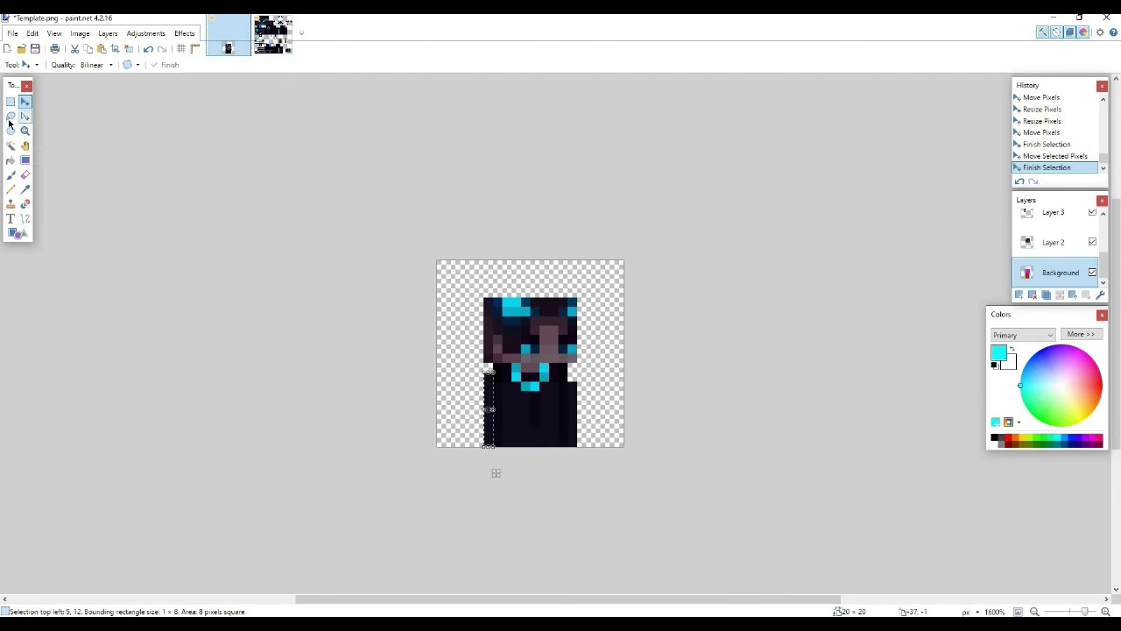
click(25, 189)
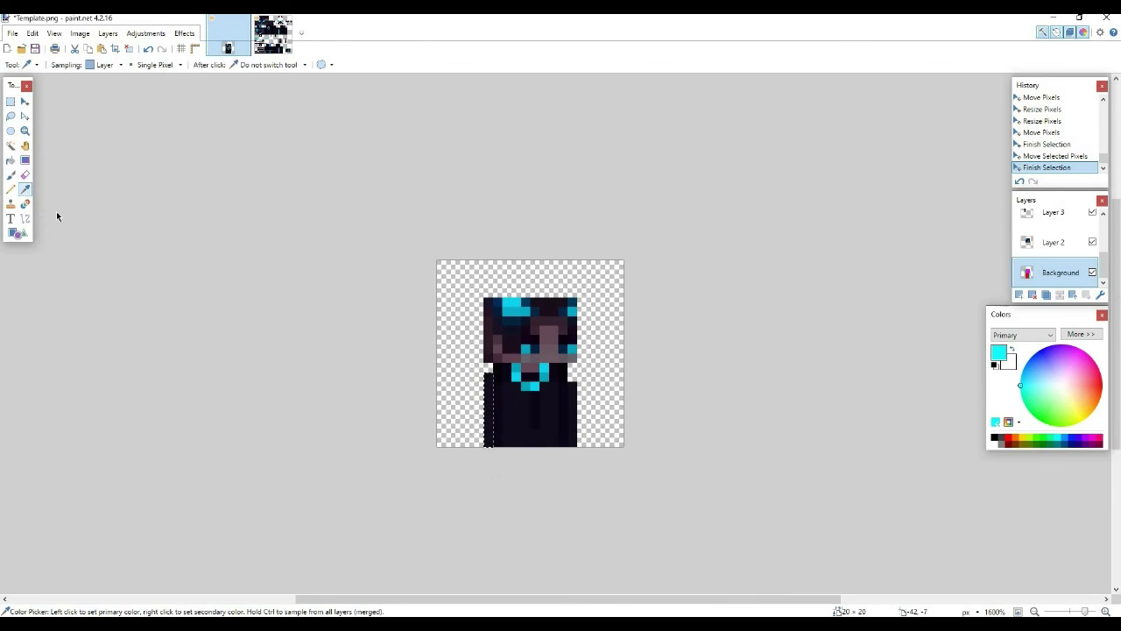
click(543, 369)
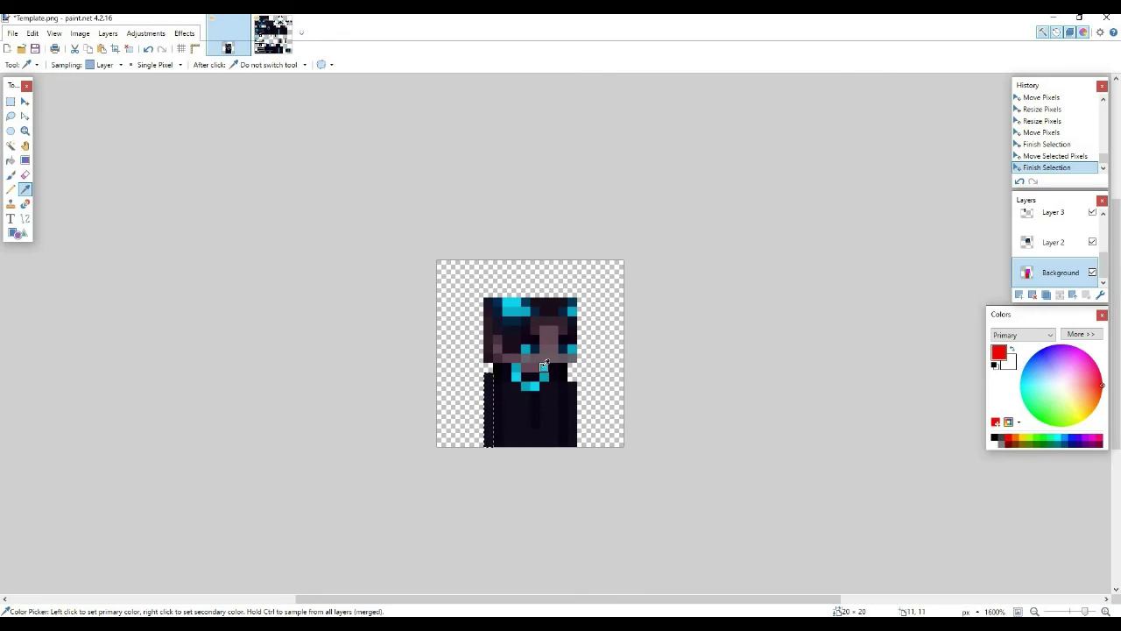
click(11, 161)
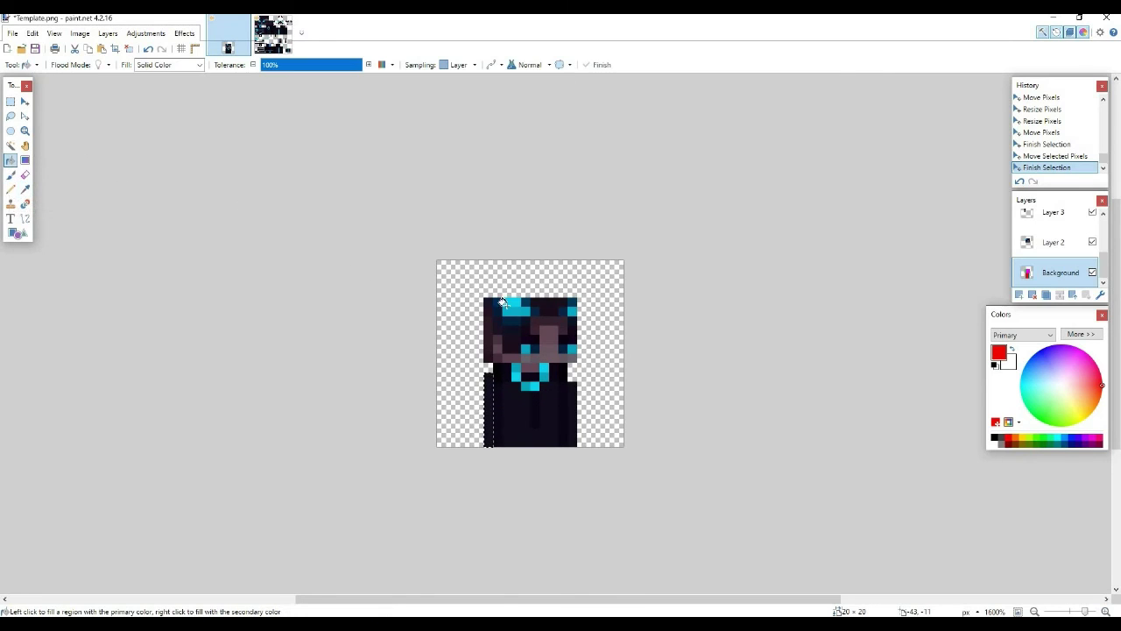
click(613, 299)
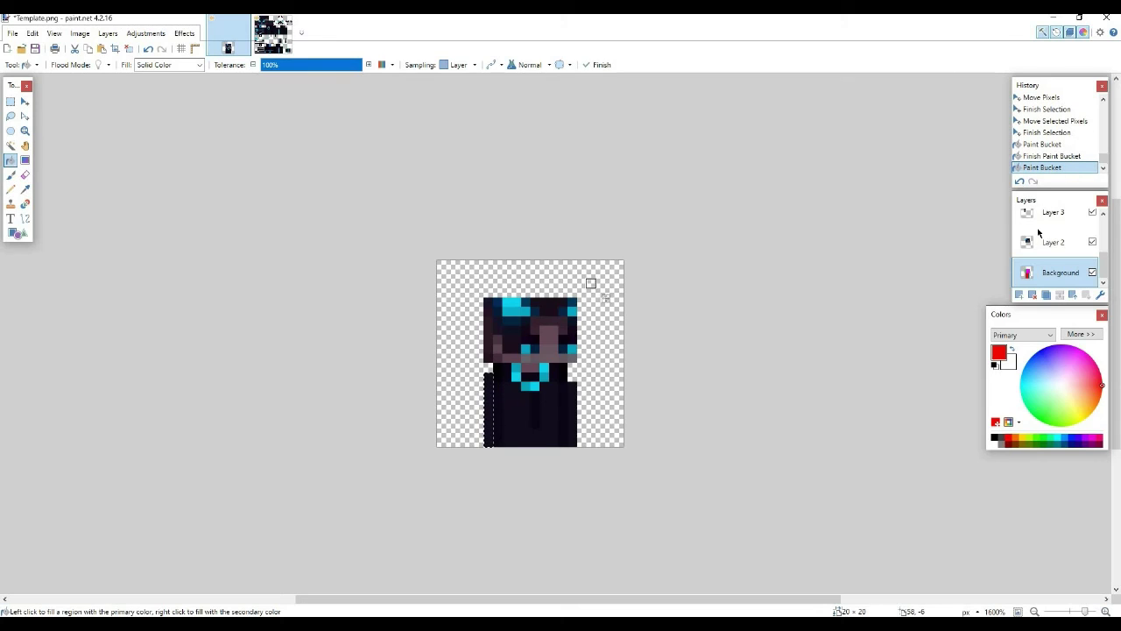
Add a new layer and bucket-fill the empty areas around the figure
click(1018, 294)
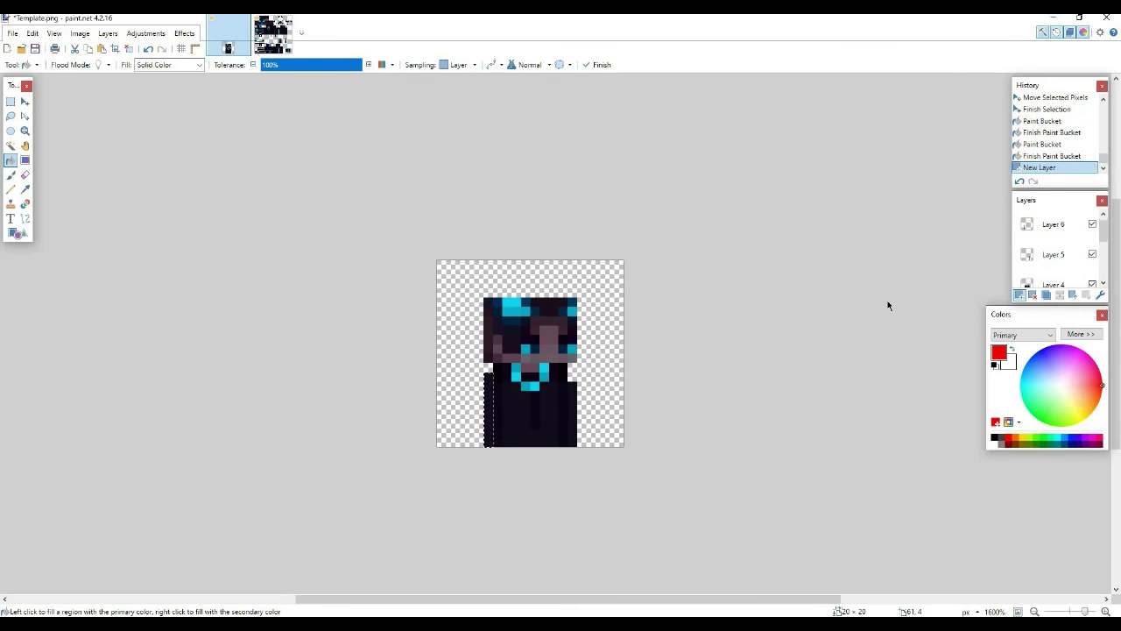
click(608, 293)
click(587, 276)
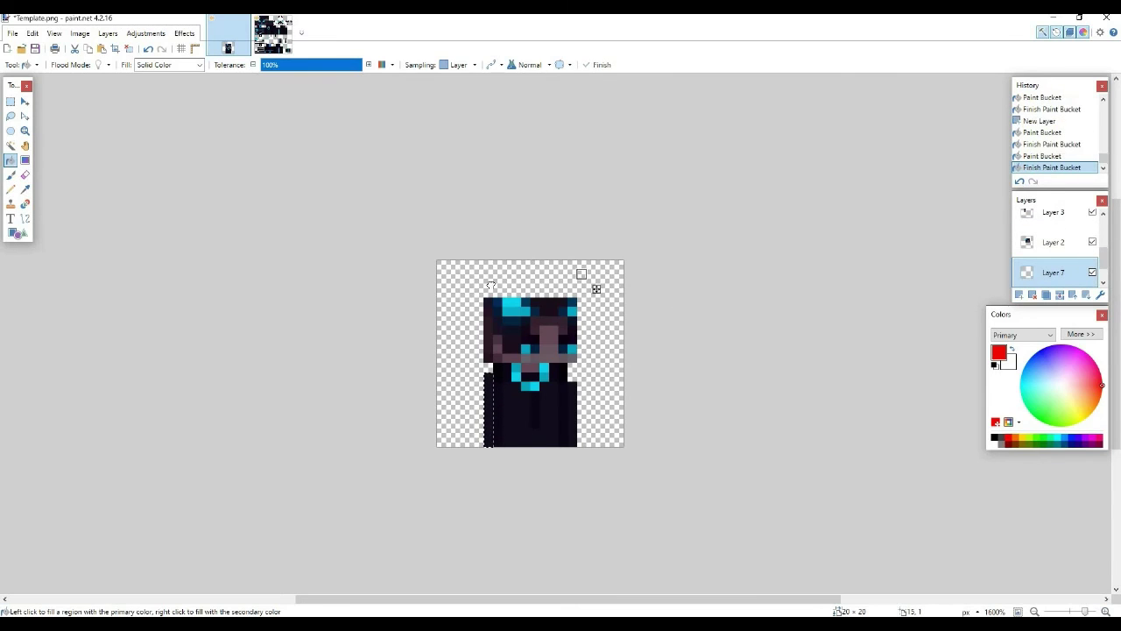
click(442, 265)
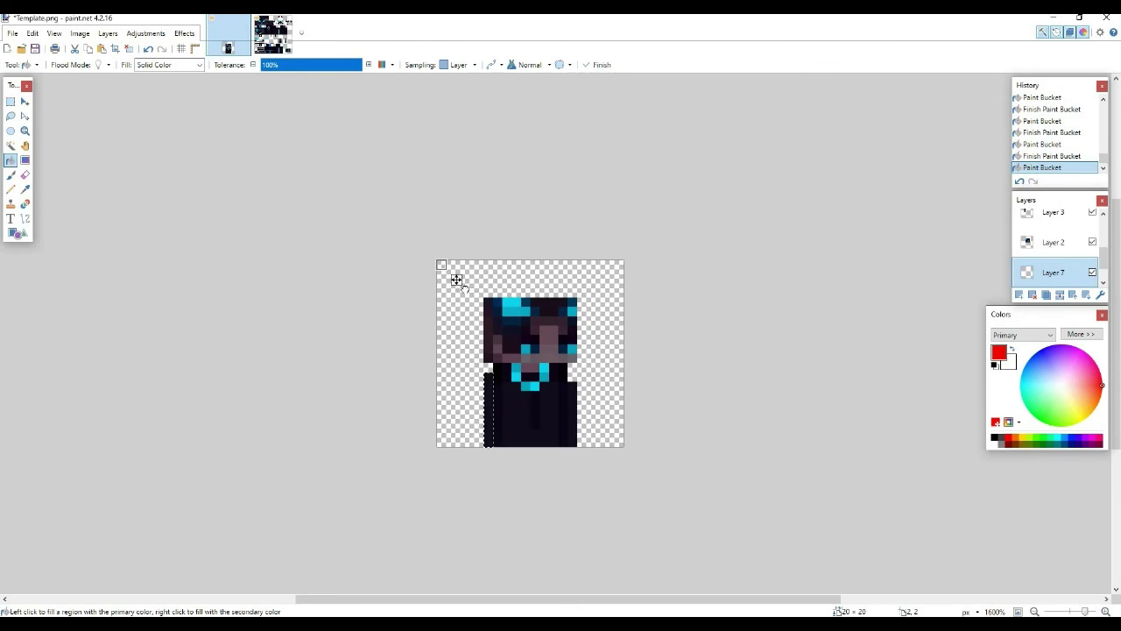
drag(443, 265, 506, 324)
click(487, 386)
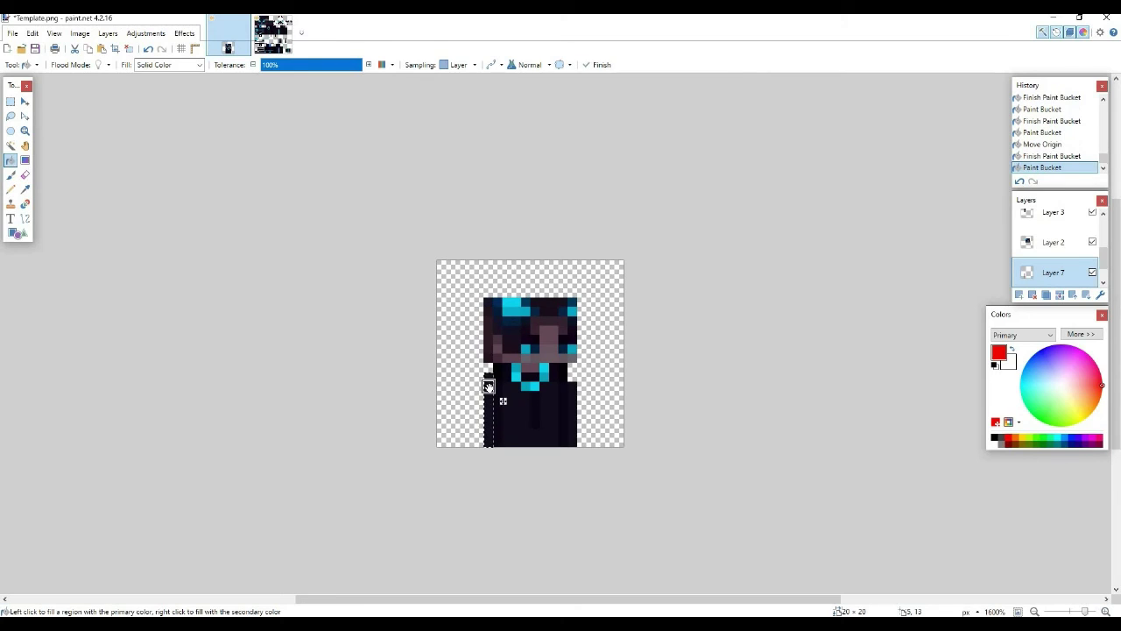
drag(500, 399, 603, 305)
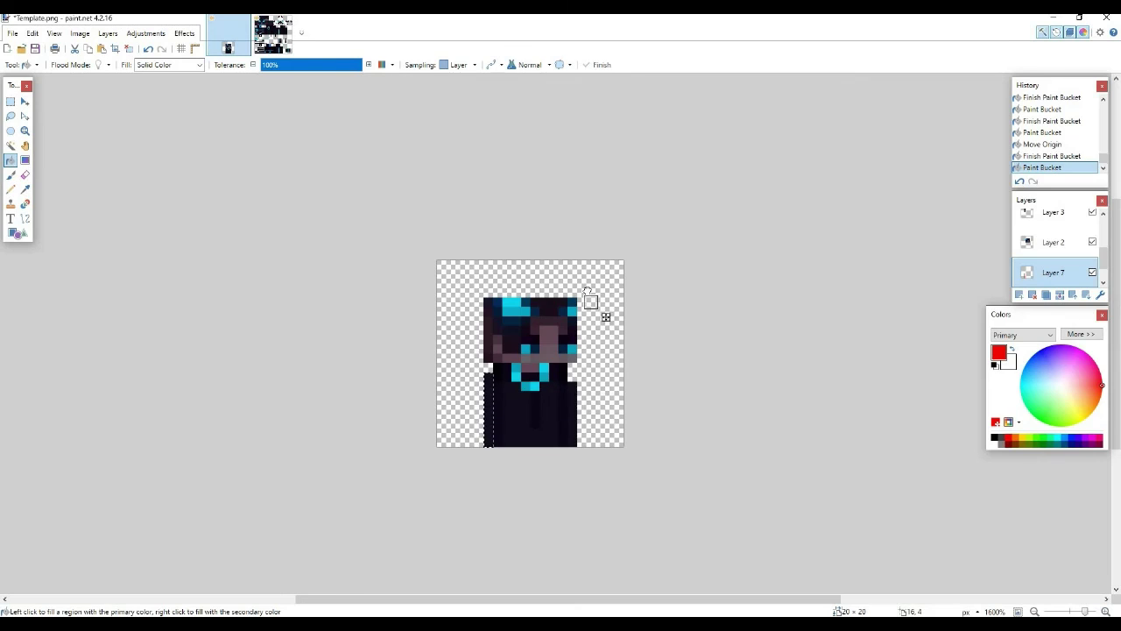
Pick cyan as the primary colour and fill the empty canvas areas beside the character
click(1060, 441)
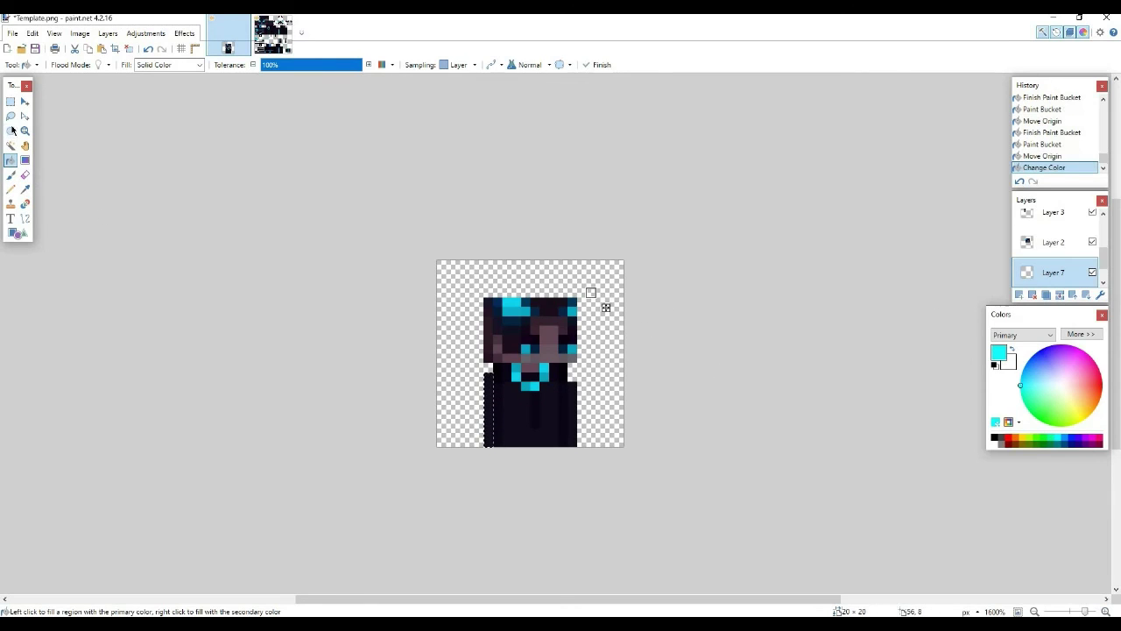
click(460, 330)
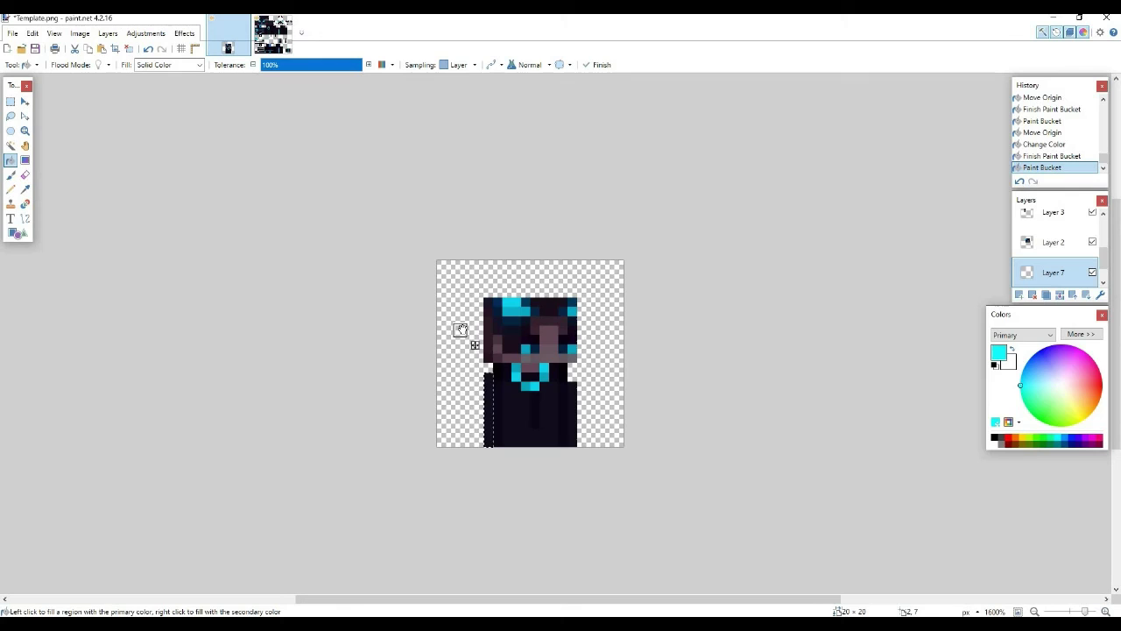
click(463, 272)
click(570, 280)
click(618, 339)
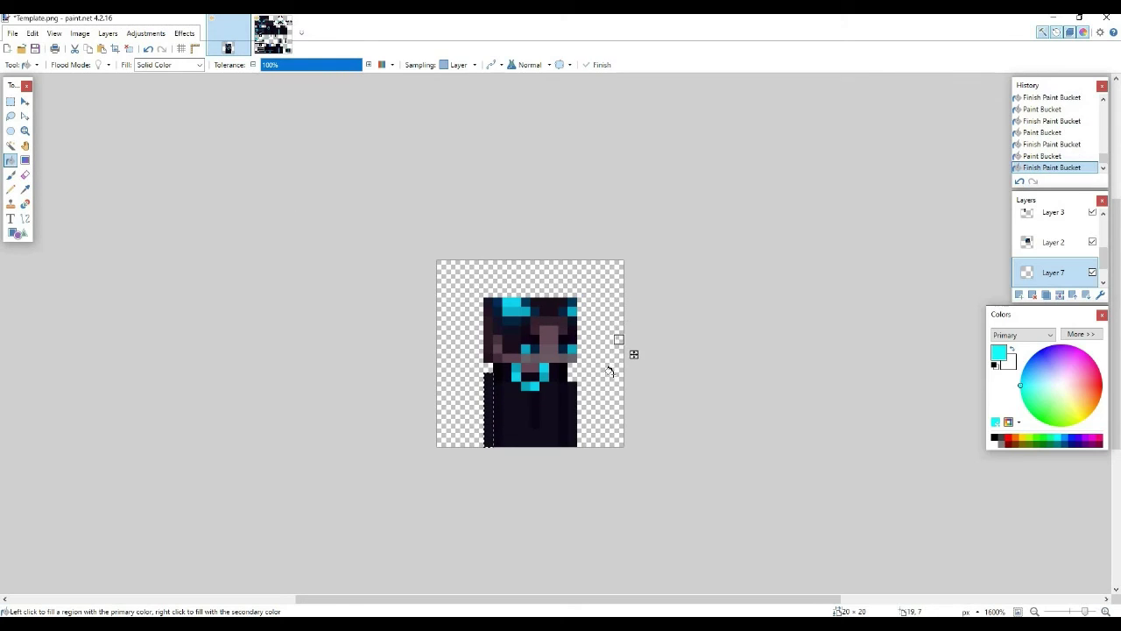
drag(610, 371, 618, 404)
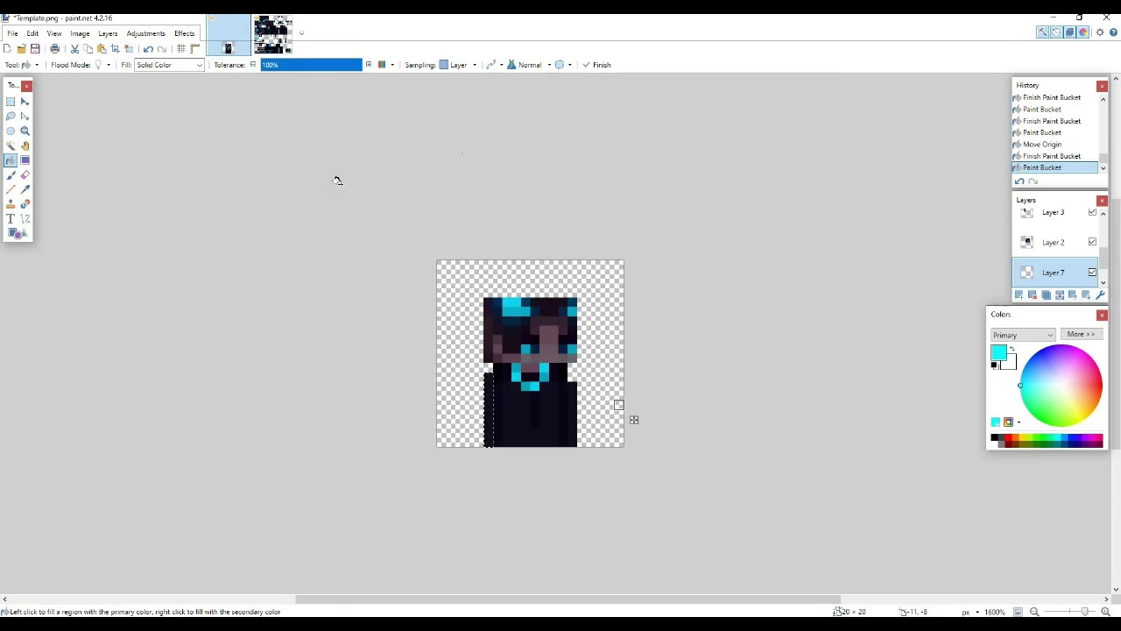
Drag Layer 7 to the top of the layer stack, then fill the area above the head
scroll(1039, 244, up, 2)
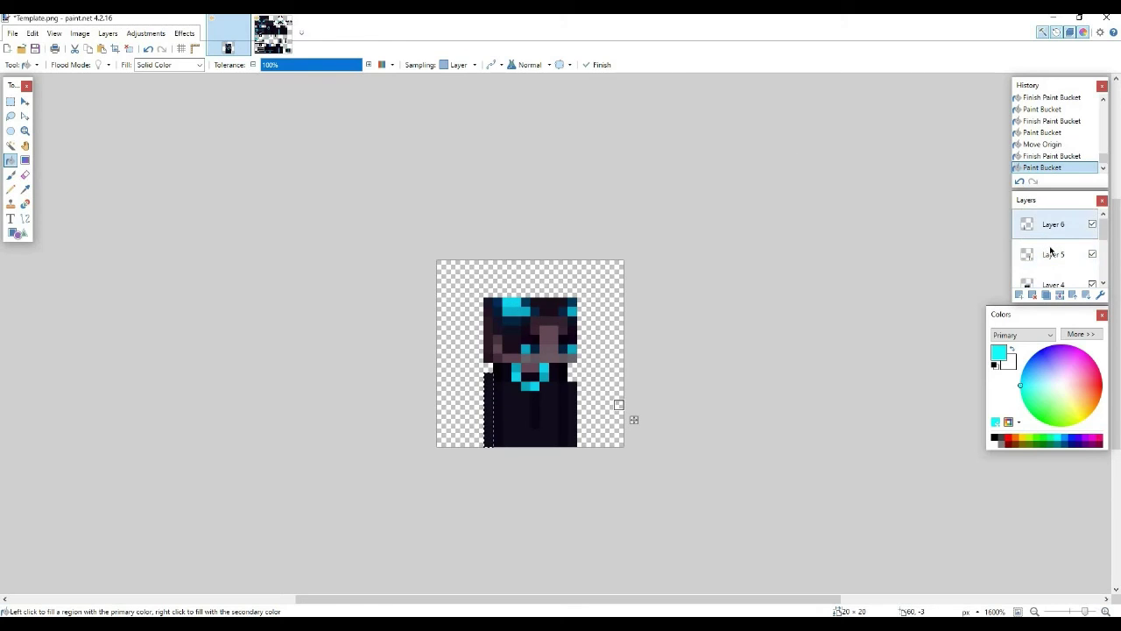
scroll(1051, 252, down, 2)
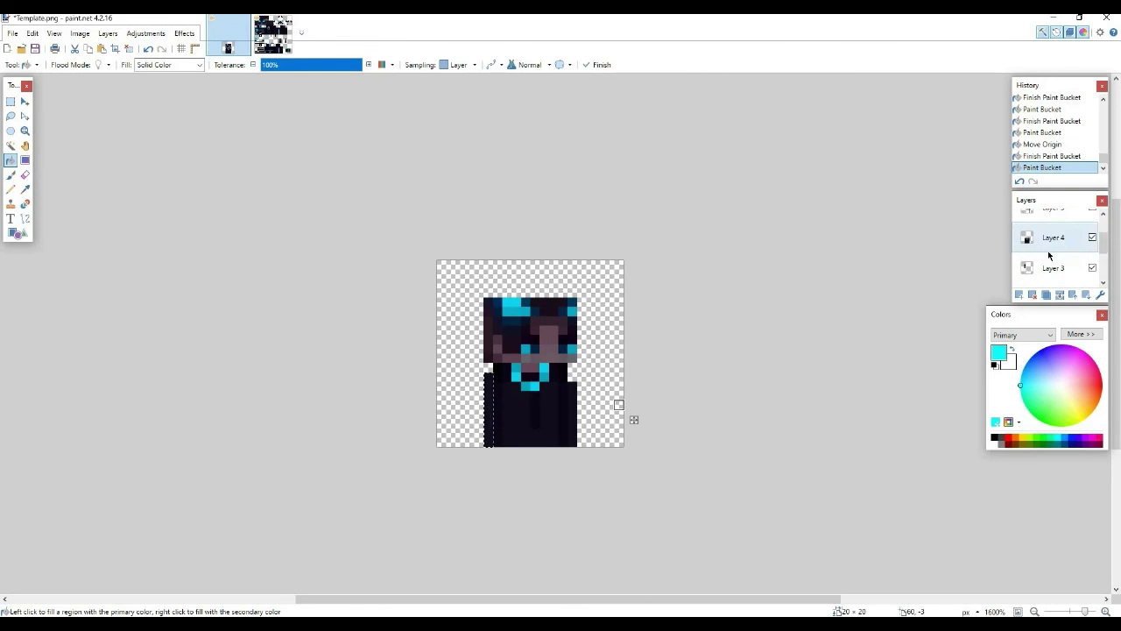
scroll(1050, 254, down, 2)
drag(1050, 262, 1044, 219)
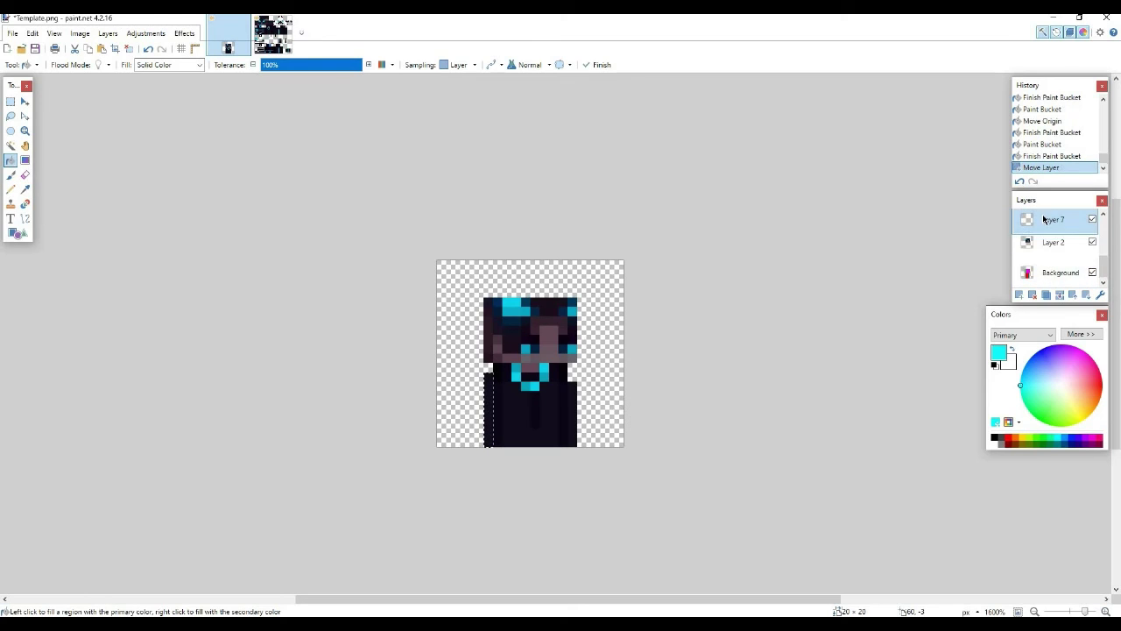
drag(1046, 263, 1050, 232)
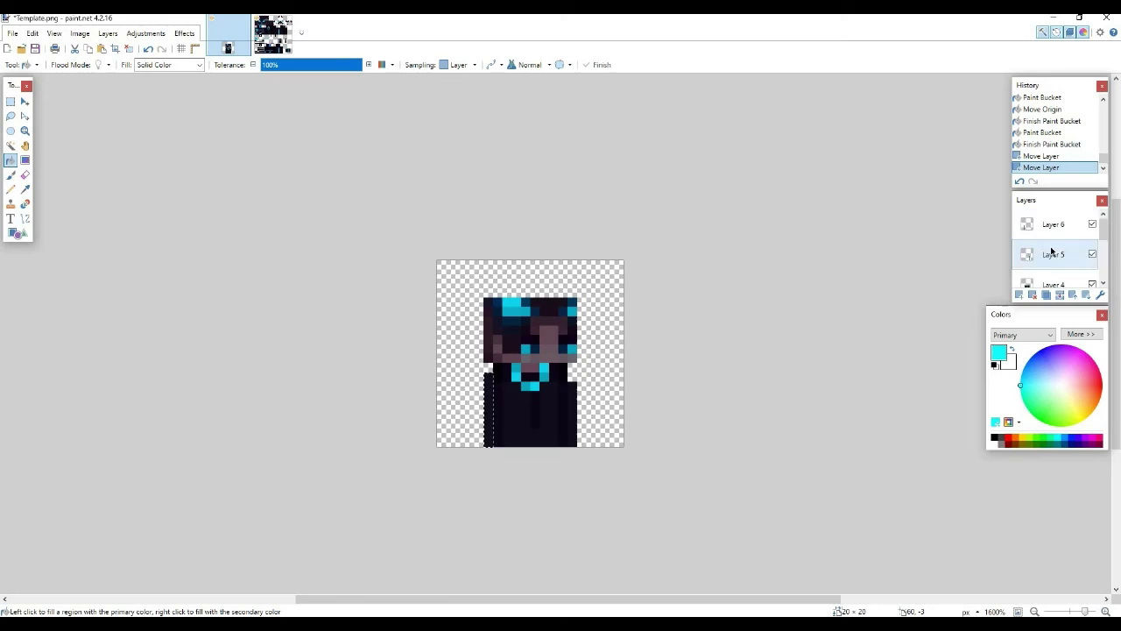
drag(1057, 234, 1048, 225)
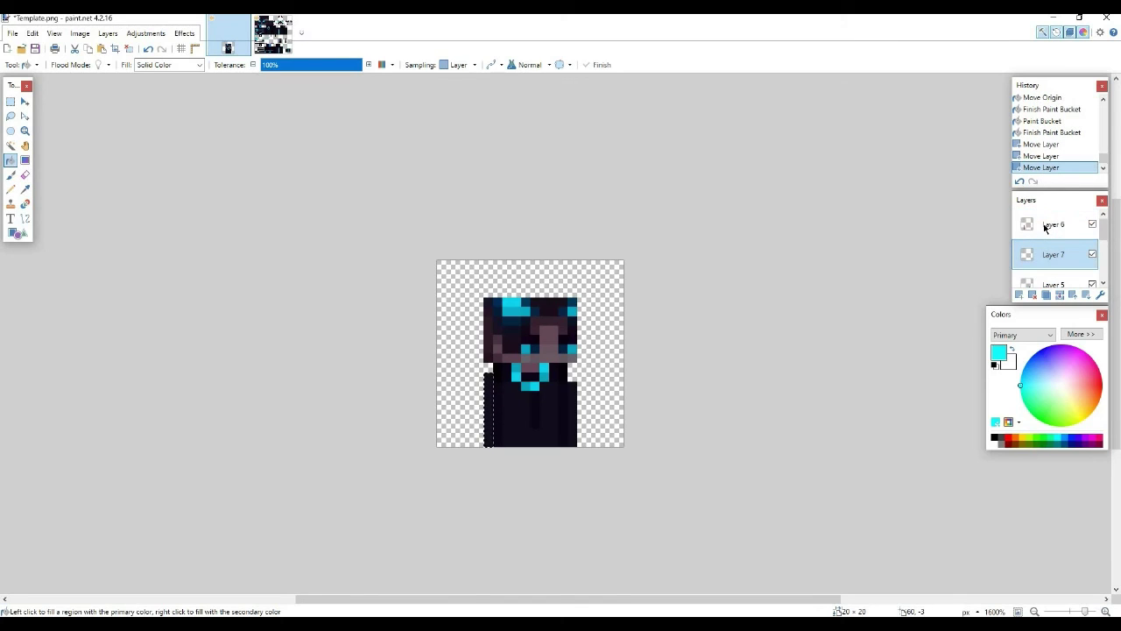
drag(1048, 254, 1048, 226)
click(487, 344)
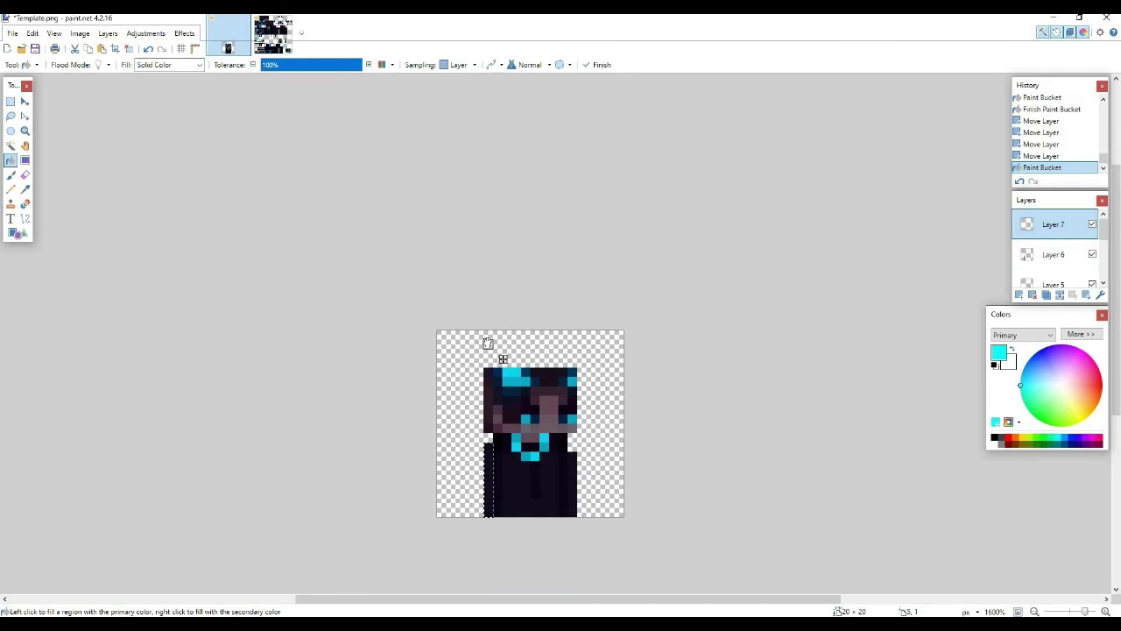
Toggle Layer 6's visibility to check beneath, then bucket-fill two more canvas regions
scroll(561, 184, down, 2)
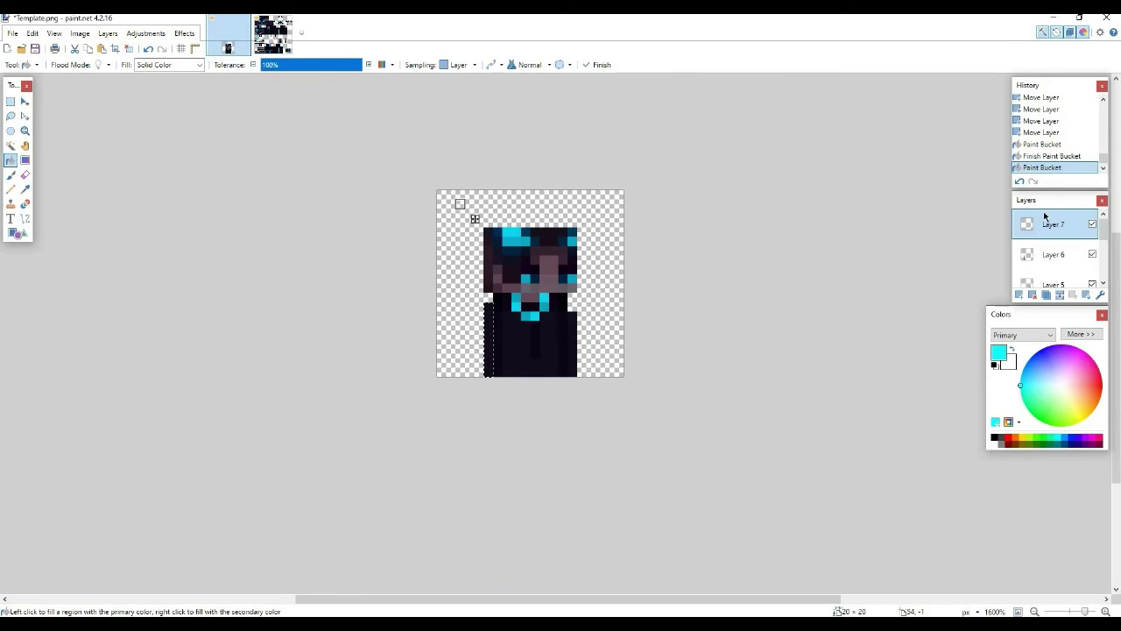
click(1092, 255)
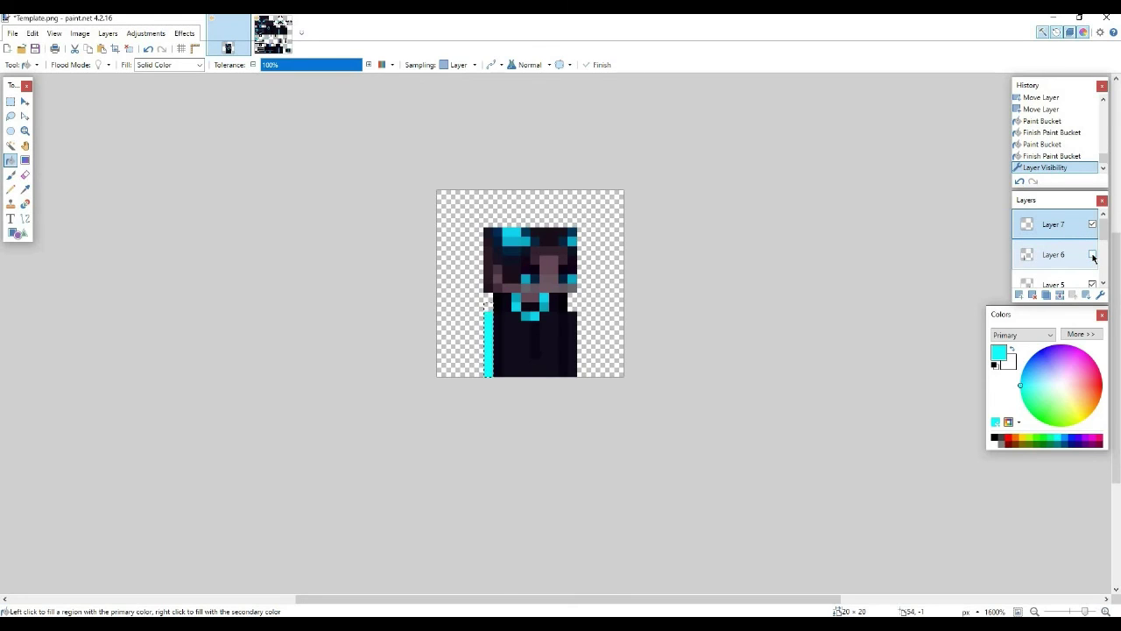
click(1092, 255)
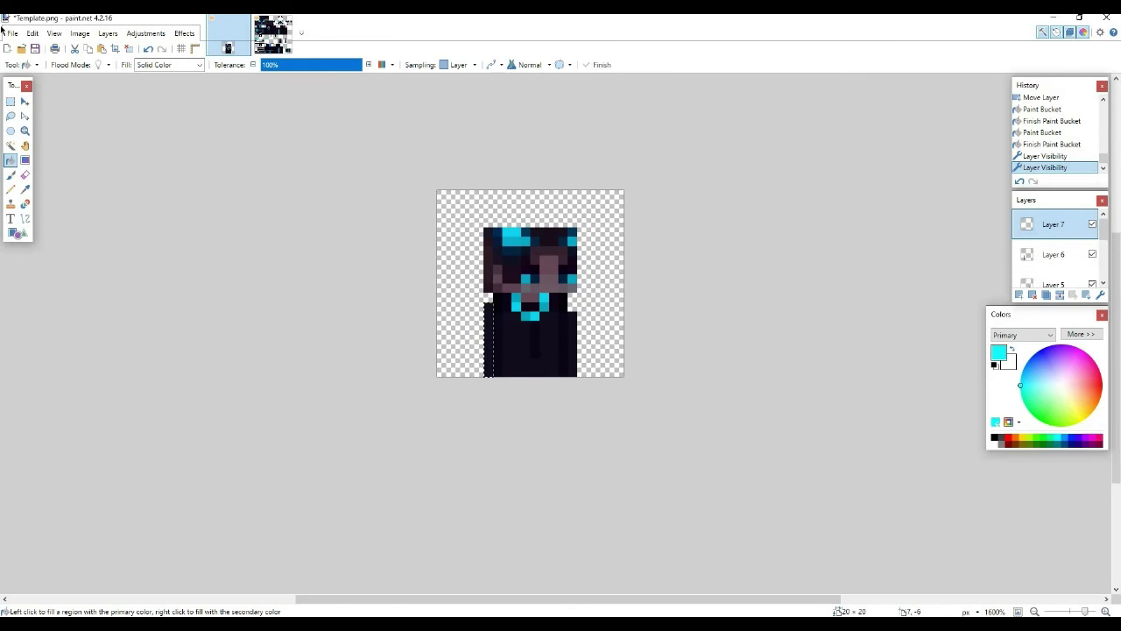
click(12, 176)
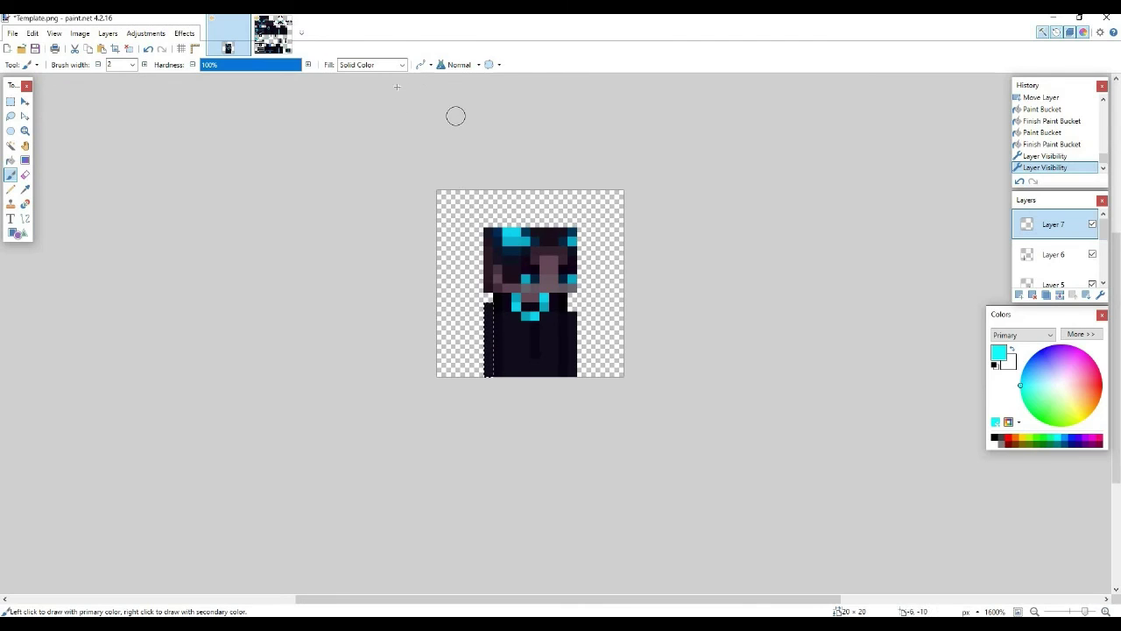
click(10, 160)
click(462, 211)
click(487, 193)
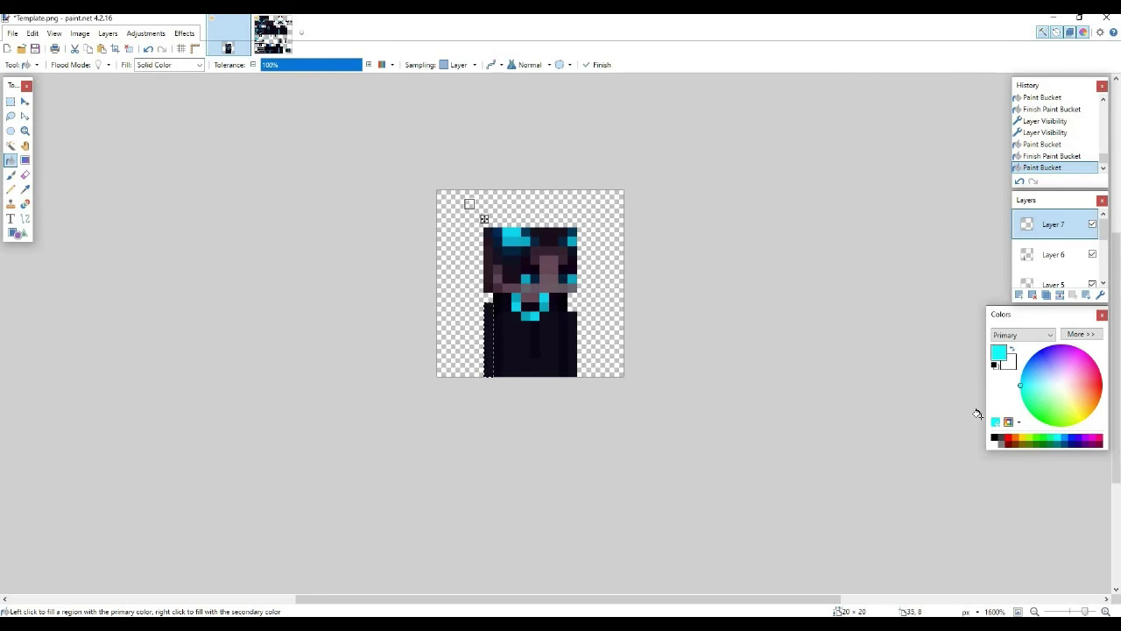
Lower the saturation to a pale cyan, fill more of the background, and close colour settings
click(1089, 335)
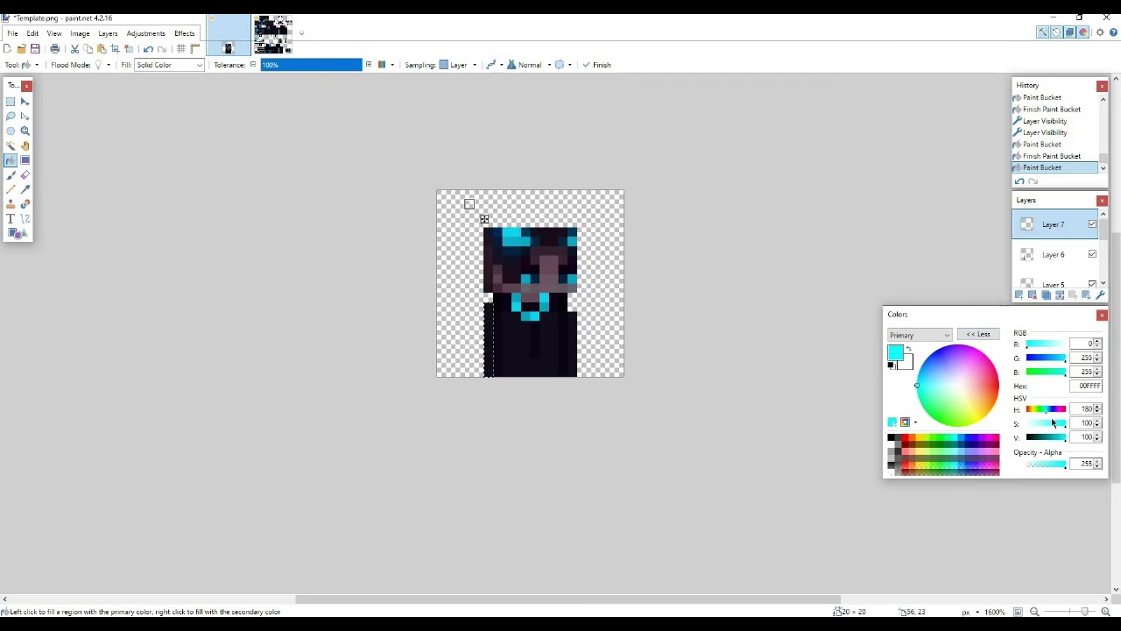
drag(1045, 425, 1040, 421)
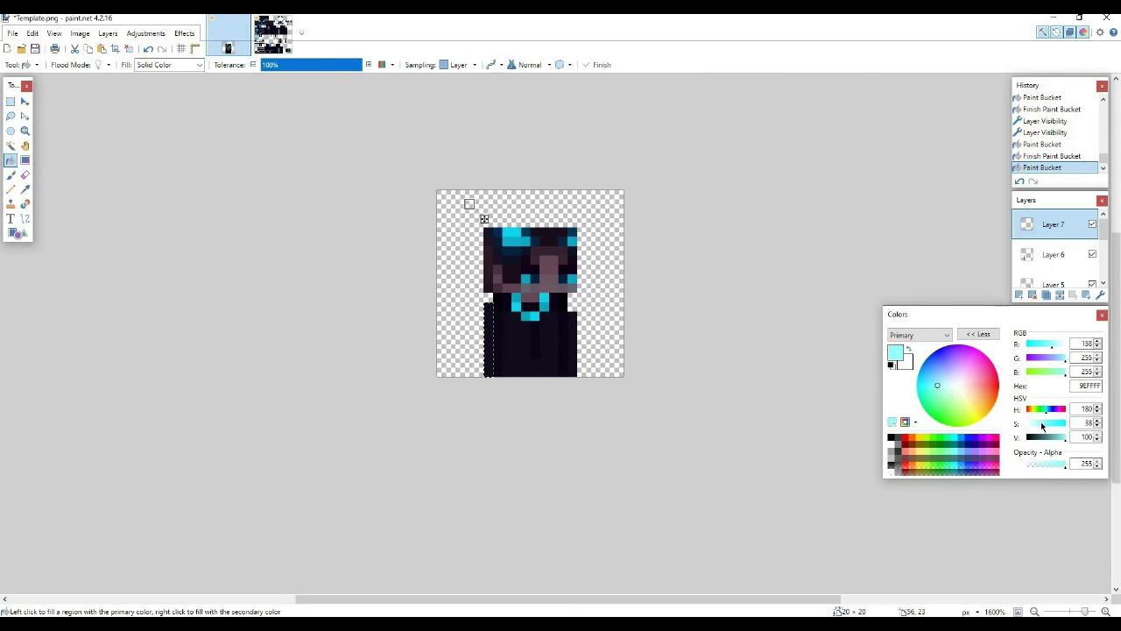
click(601, 226)
click(544, 204)
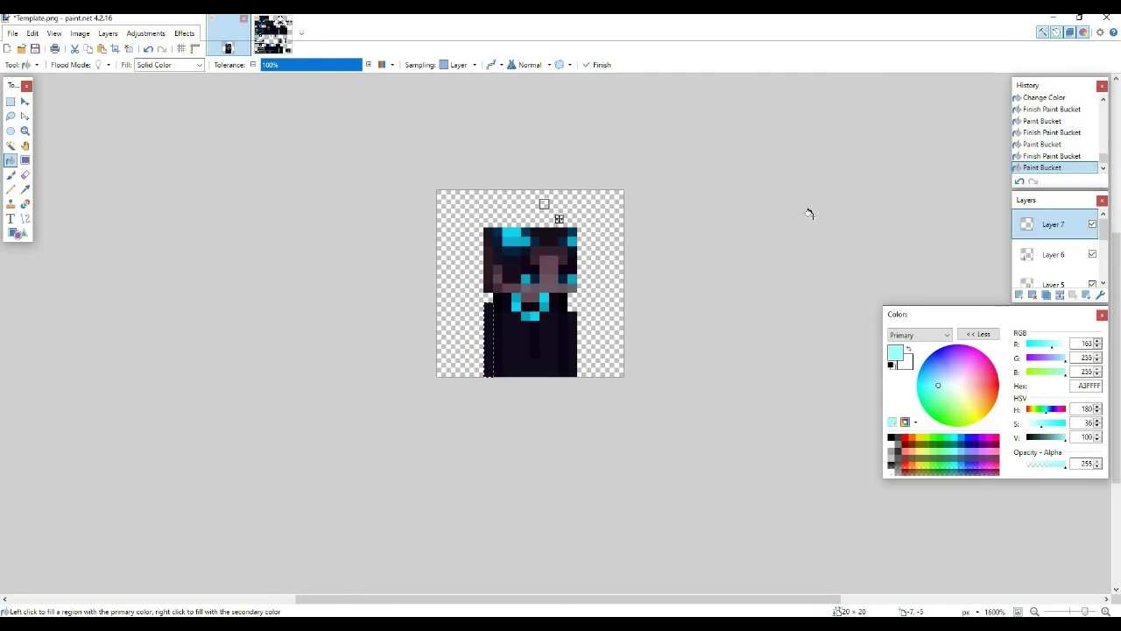
click(1101, 314)
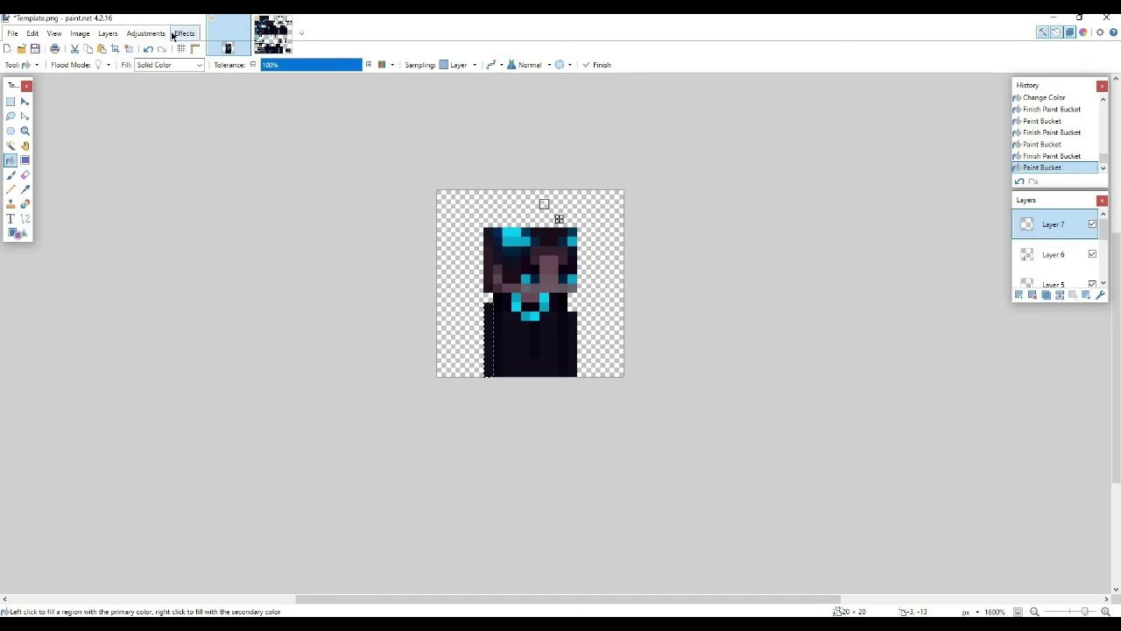
Copy the horned hat region from the skin and paste it atop the template character's head
click(271, 35)
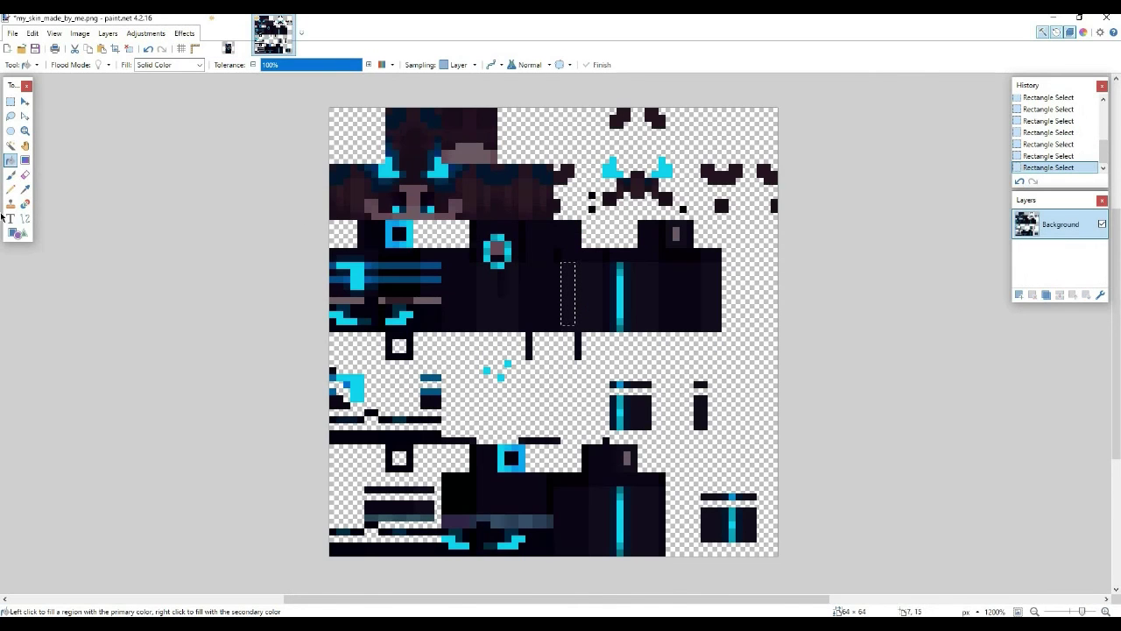
click(10, 101)
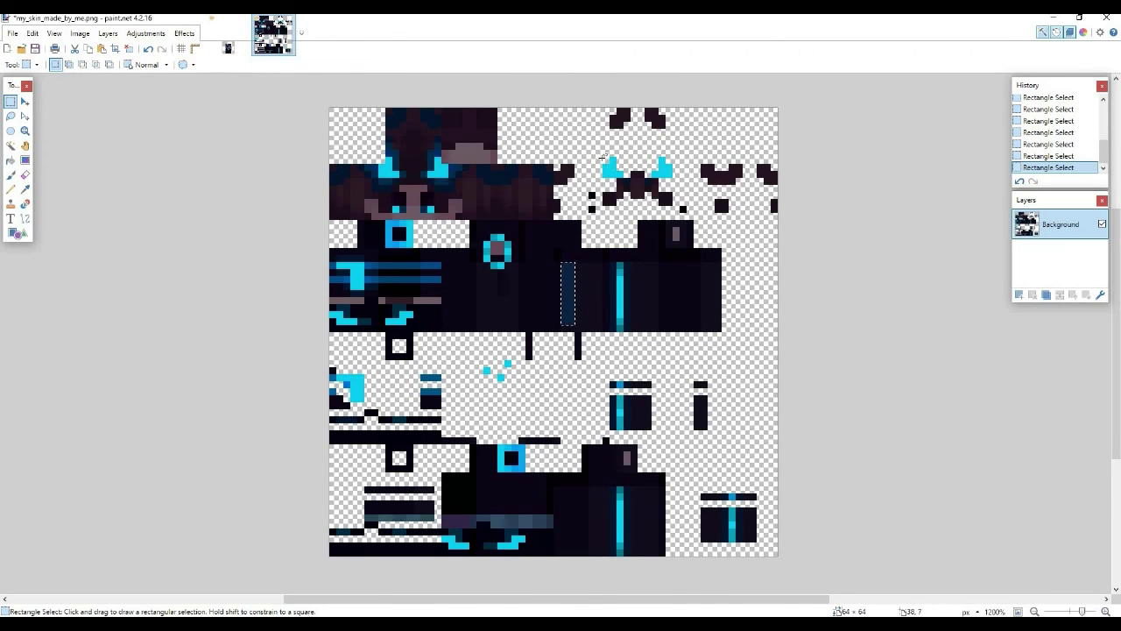
drag(602, 157, 676, 210)
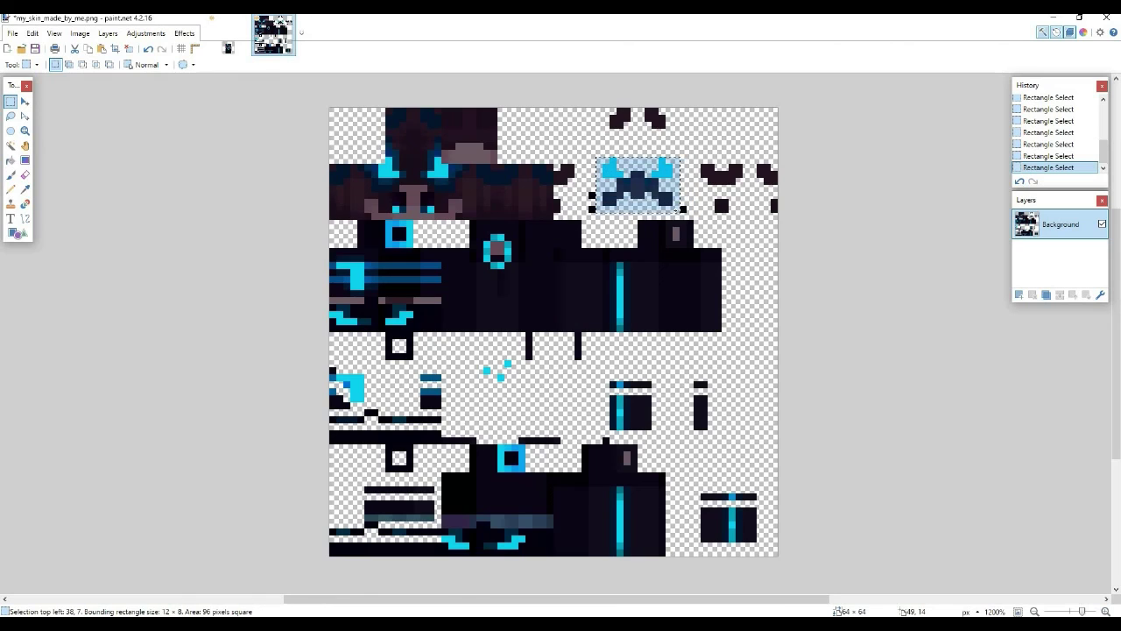
key(ctrl+c)
click(228, 35)
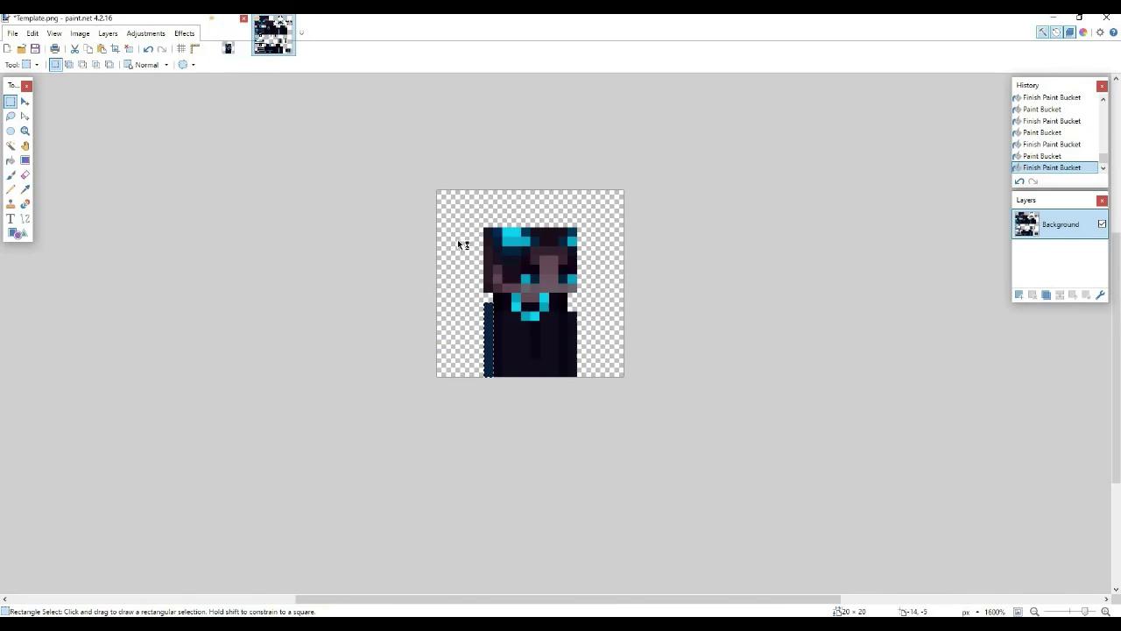
key(ctrl+shift+v)
mouse_move(602, 321)
mouse_down()
mouse_move(569, 232)
mouse_move(562, 244)
mouse_up()
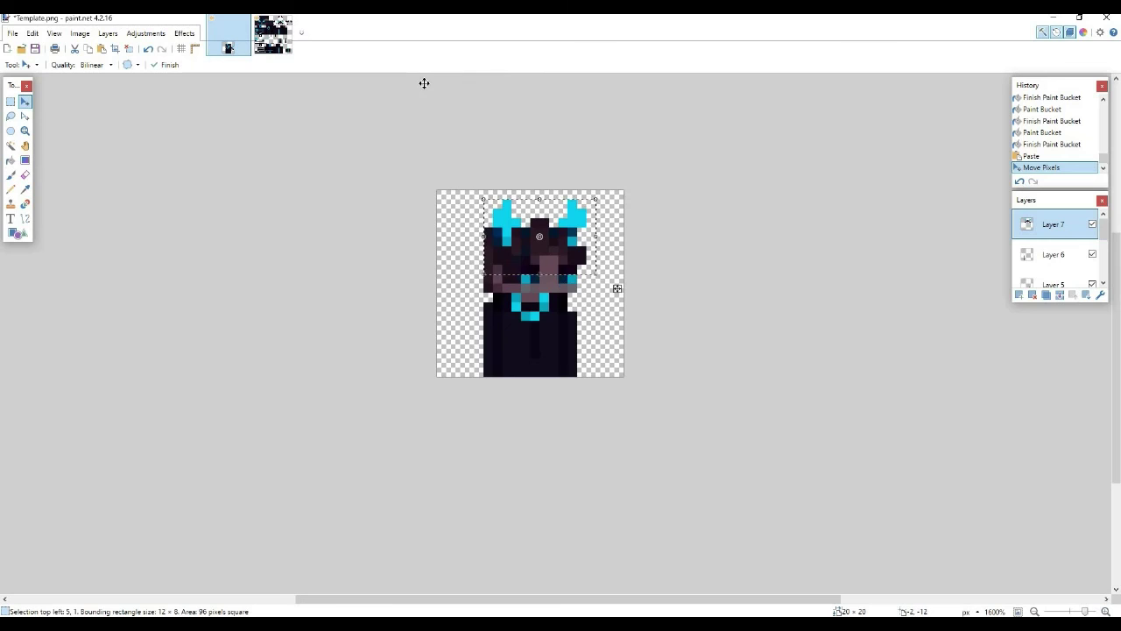
Apply a -180 hue shift with Hue / Saturation to the pasted horn layer
click(146, 33)
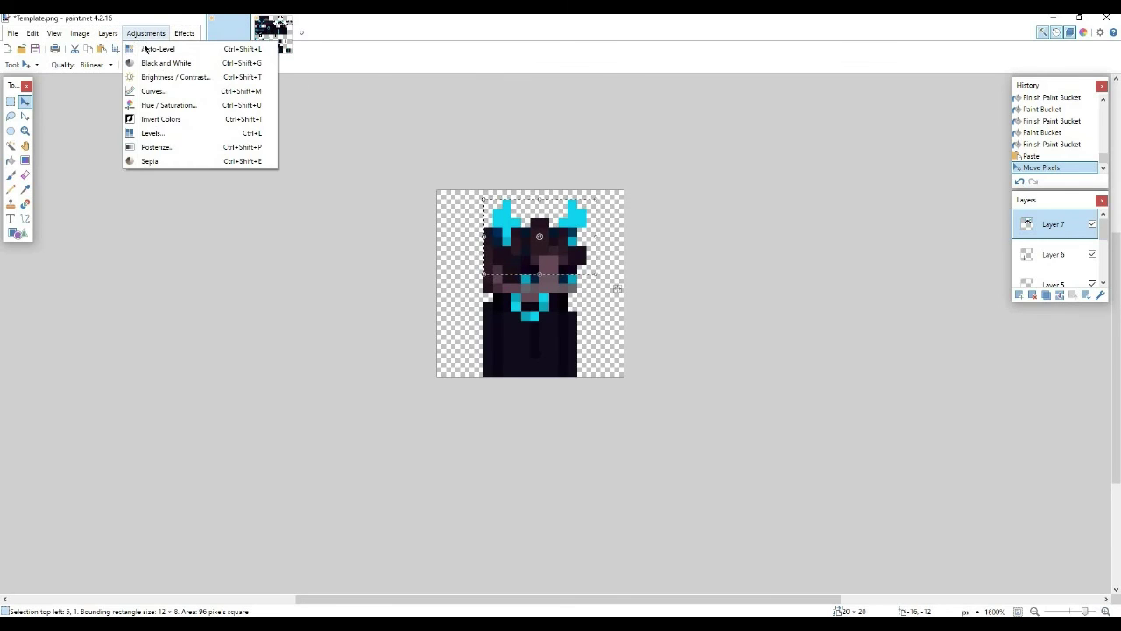
click(166, 105)
mouse_move(613, 264)
mouse_down()
mouse_move(838, 255)
mouse_move(922, 298)
mouse_up()
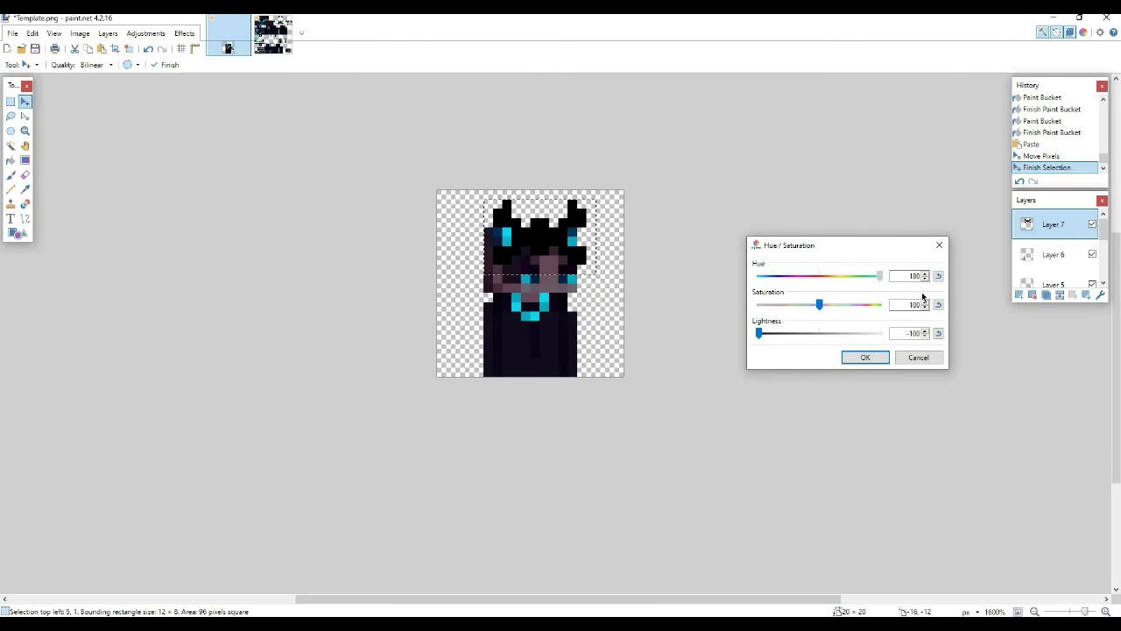
drag(841, 277, 720, 287)
scroll(876, 275, up, 10)
drag(769, 277, 732, 286)
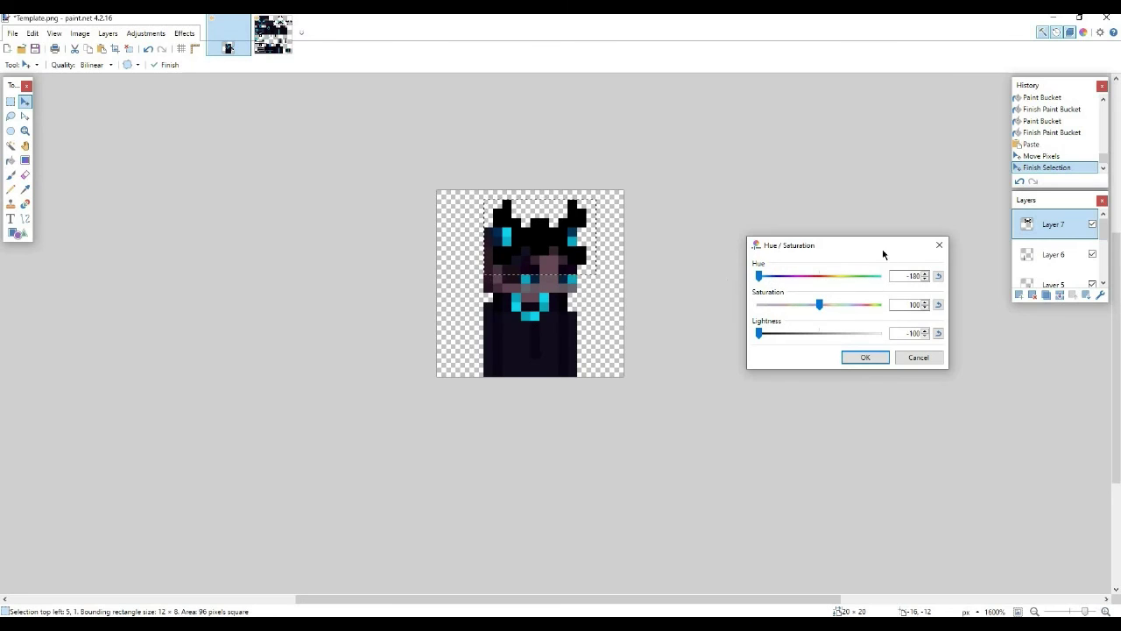
click(936, 248)
scroll(1051, 250, down, 3)
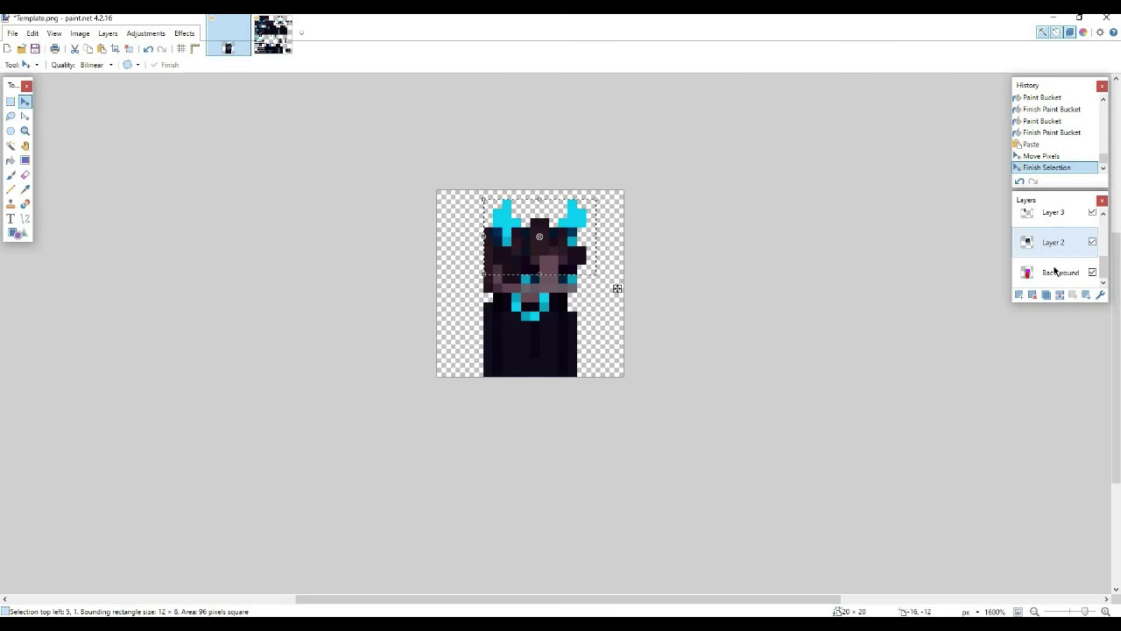
Darken the Background layer with hue 0 and lightness -100
click(1054, 271)
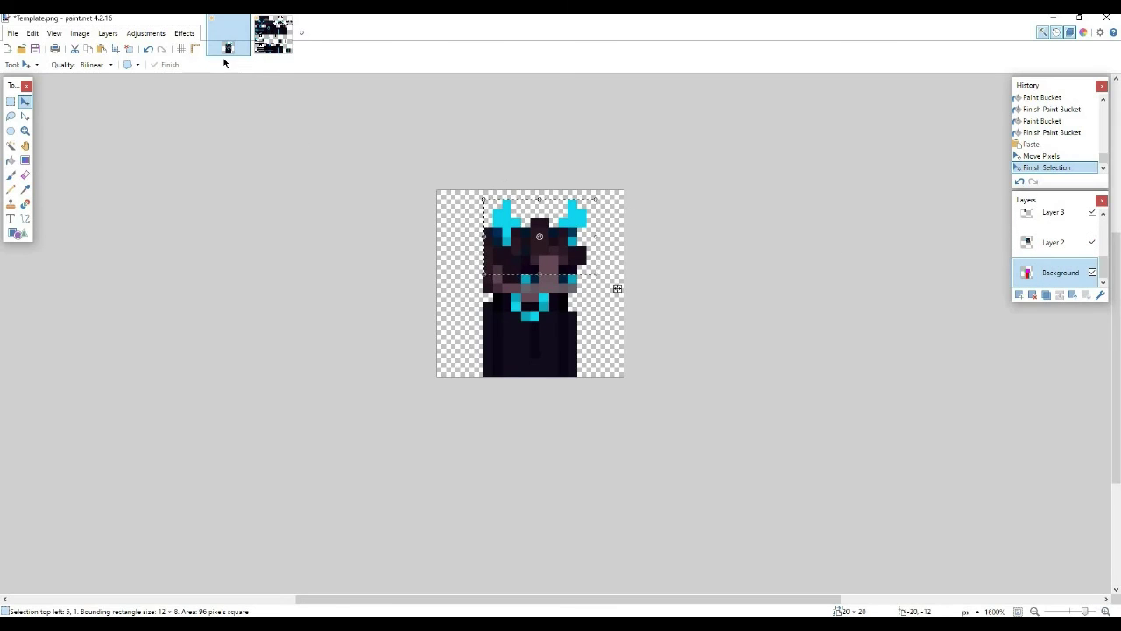
click(145, 34)
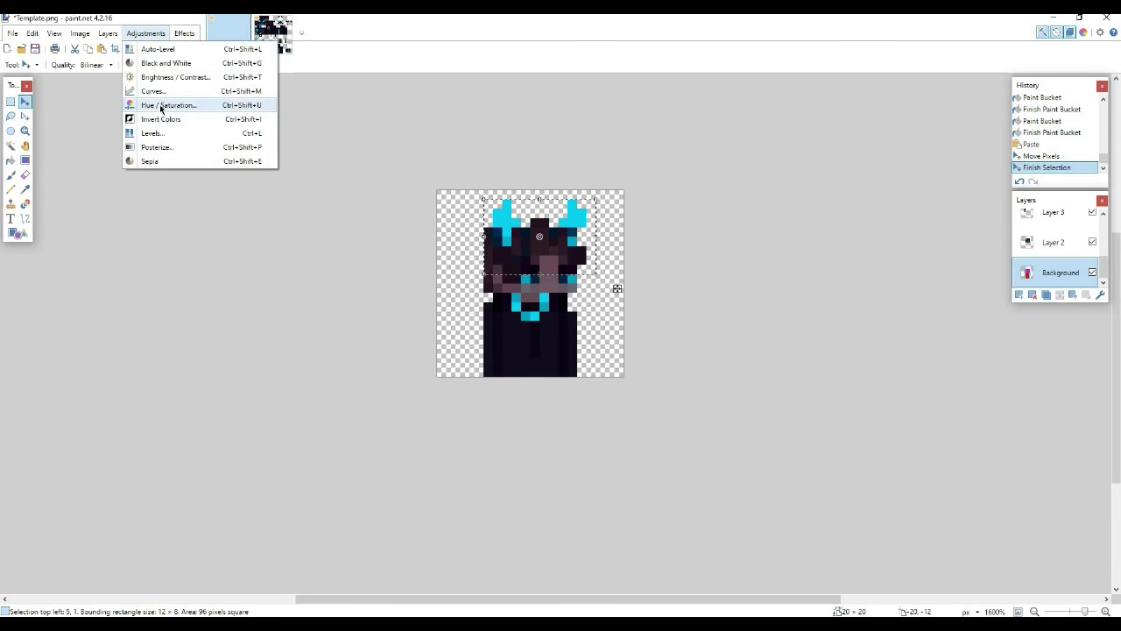
click(161, 105)
mouse_move(565, 250)
mouse_down()
mouse_move(783, 239)
mouse_move(705, 273)
mouse_move(654, 278)
mouse_up()
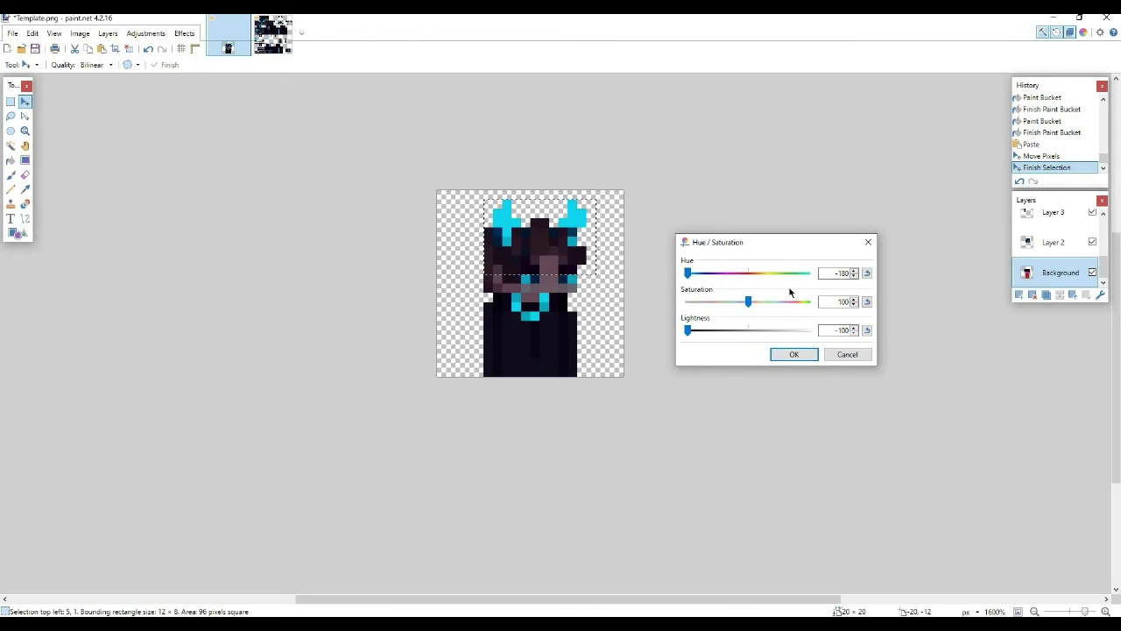
click(866, 272)
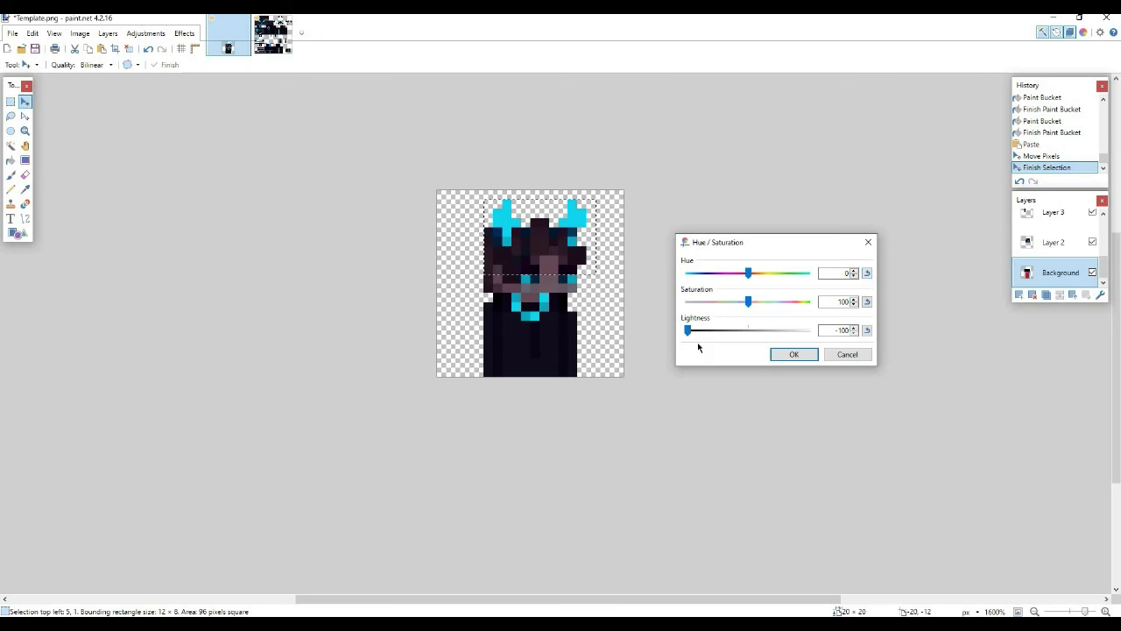
click(866, 330)
drag(750, 329, 688, 330)
click(793, 353)
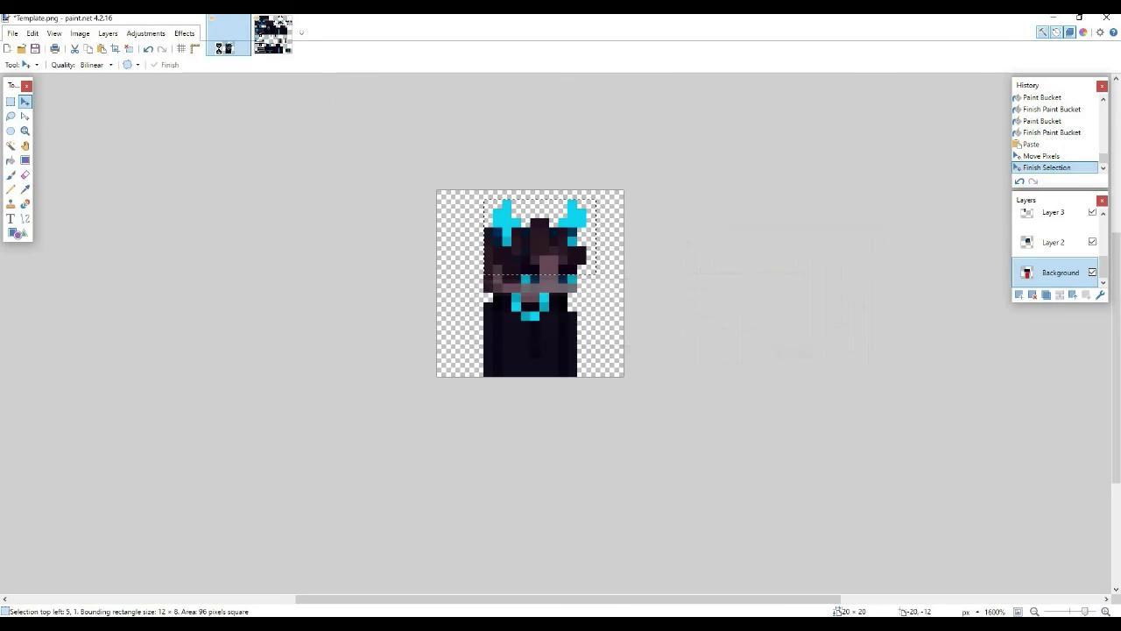
click(184, 34)
mouse_move(199, 137)
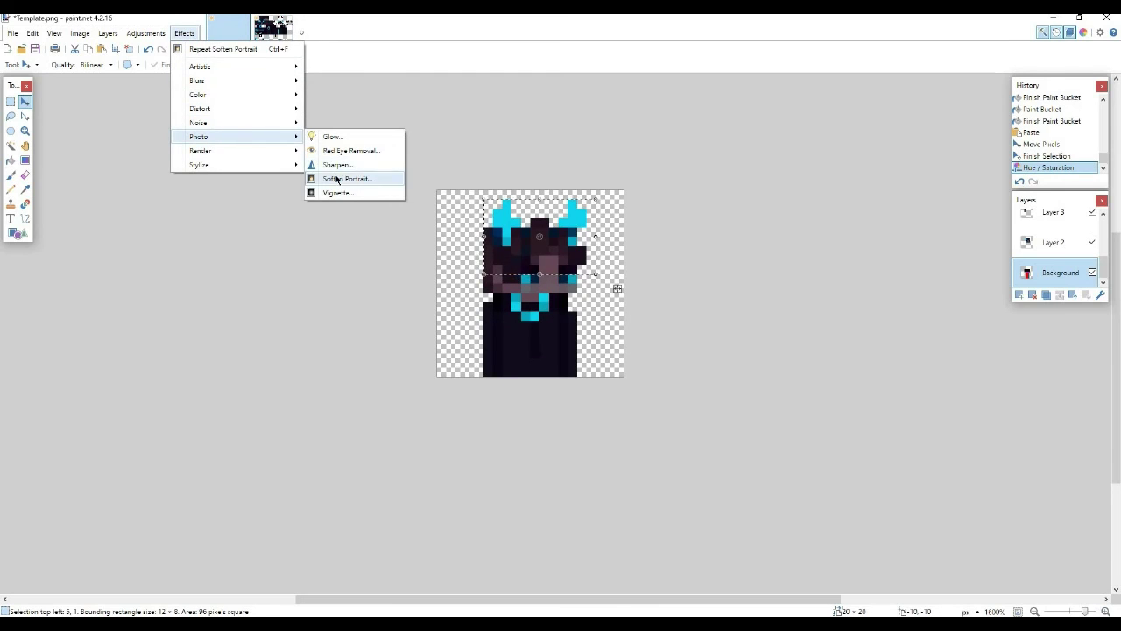
Set Soften Portrait lighting to -20 and softness to 0
click(346, 178)
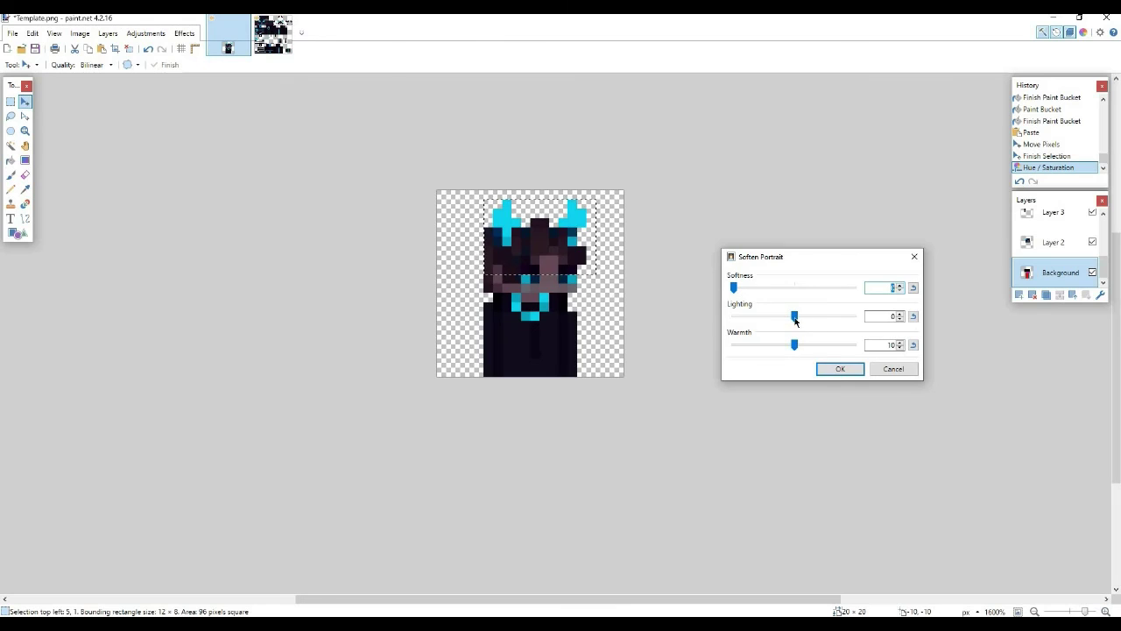
drag(794, 316, 733, 317)
click(913, 287)
mouse_move(795, 287)
mouse_down()
mouse_move(726, 287)
mouse_move(854, 288)
mouse_move(732, 289)
mouse_move(763, 288)
mouse_up()
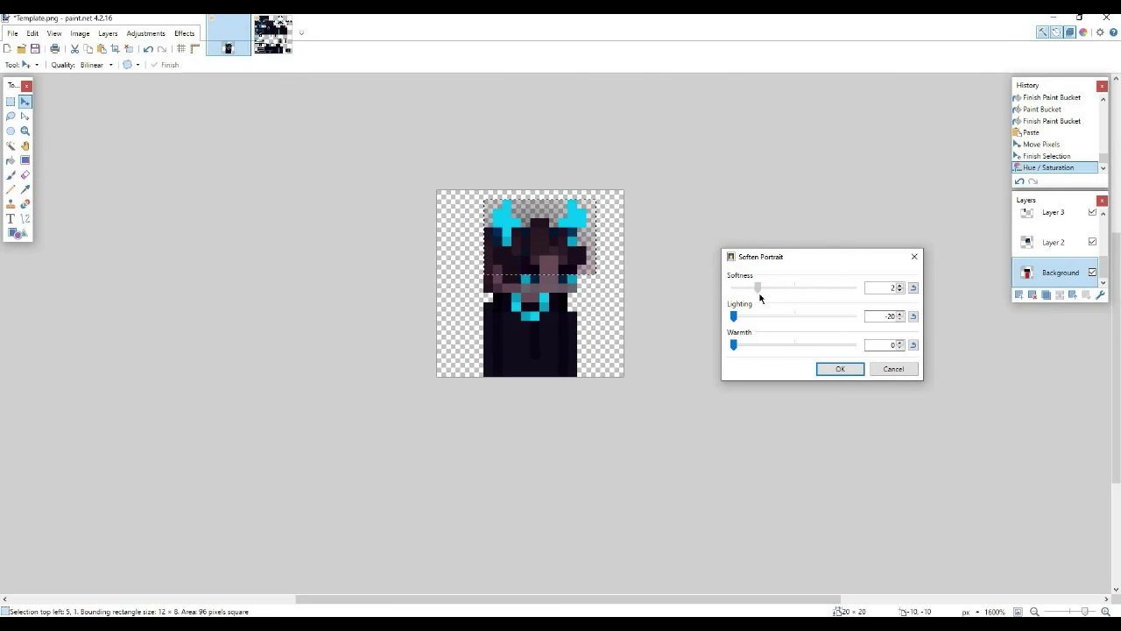
drag(757, 296, 708, 293)
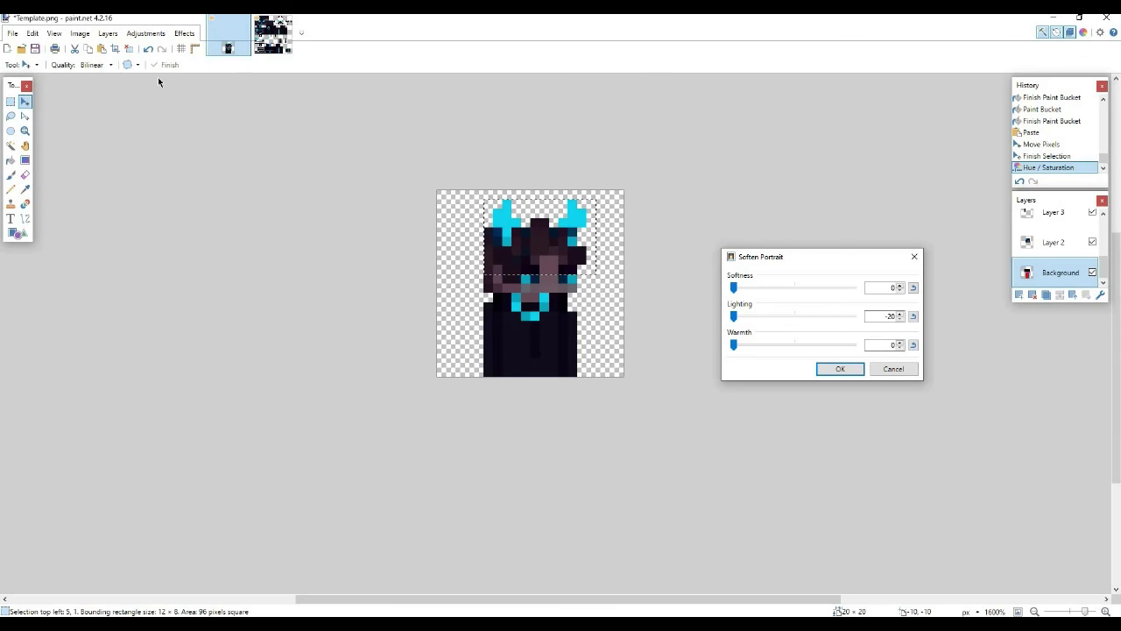
click(837, 369)
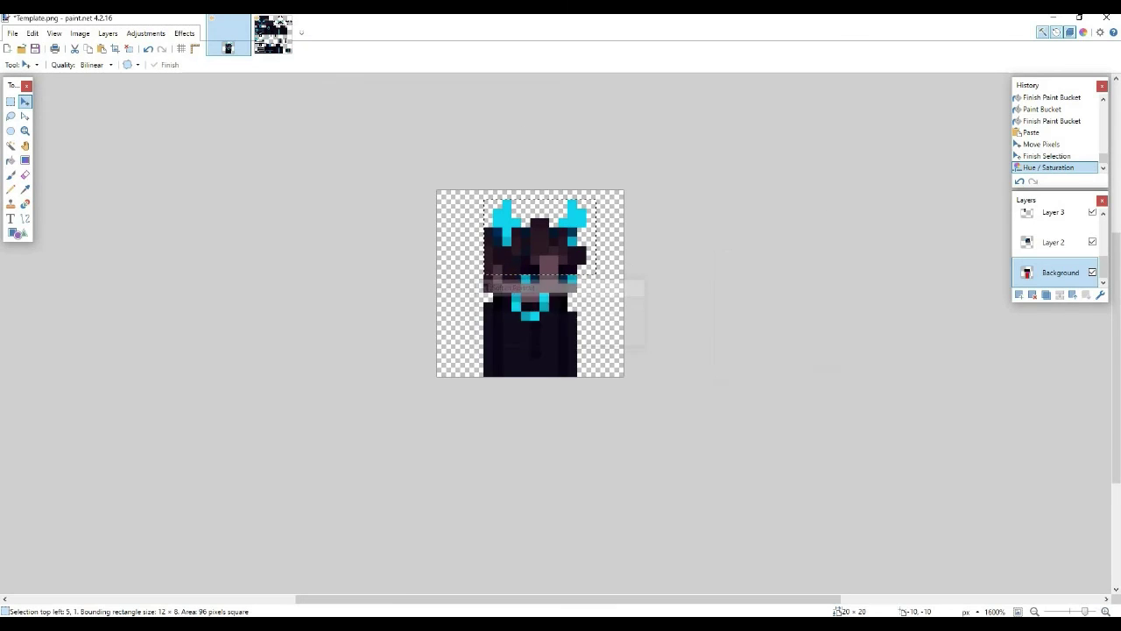
click(28, 66)
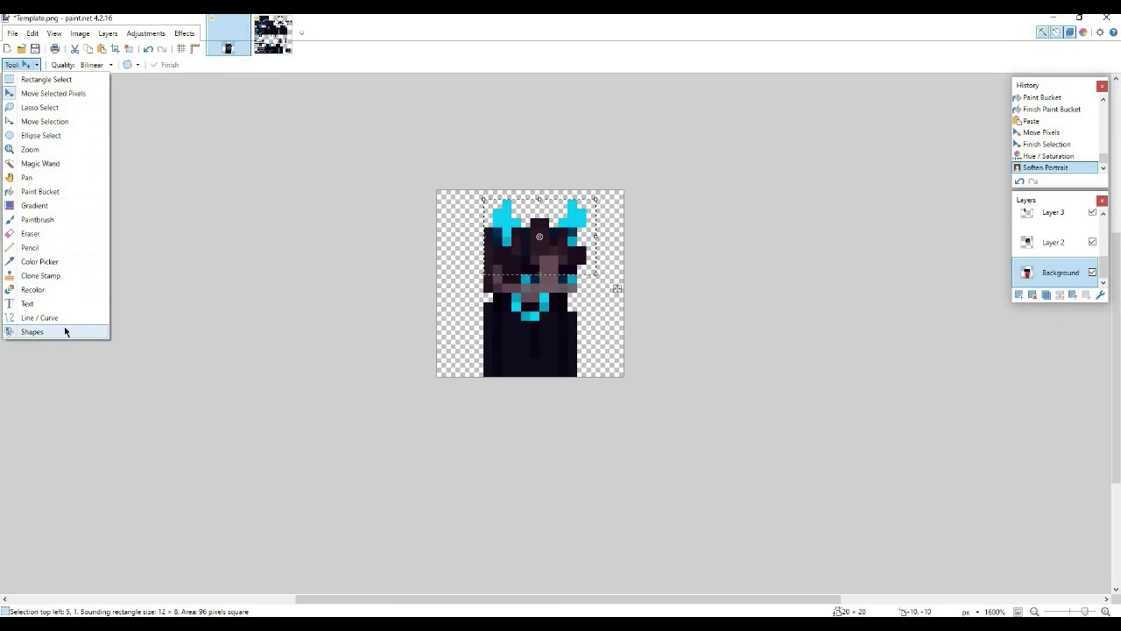
click(209, 173)
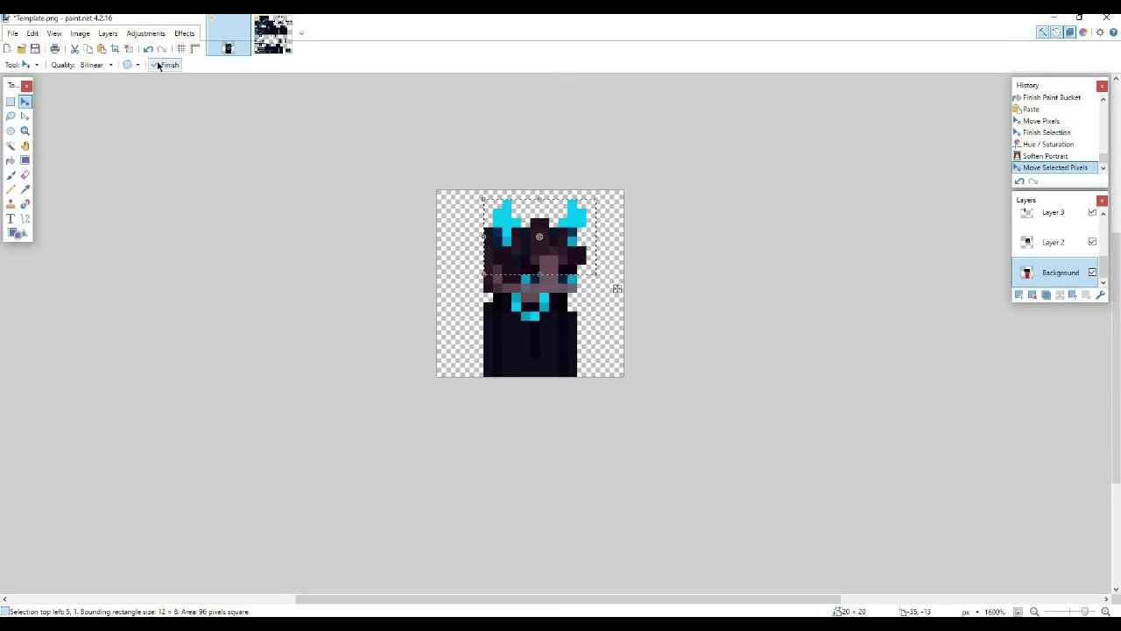
click(164, 65)
click(260, 209)
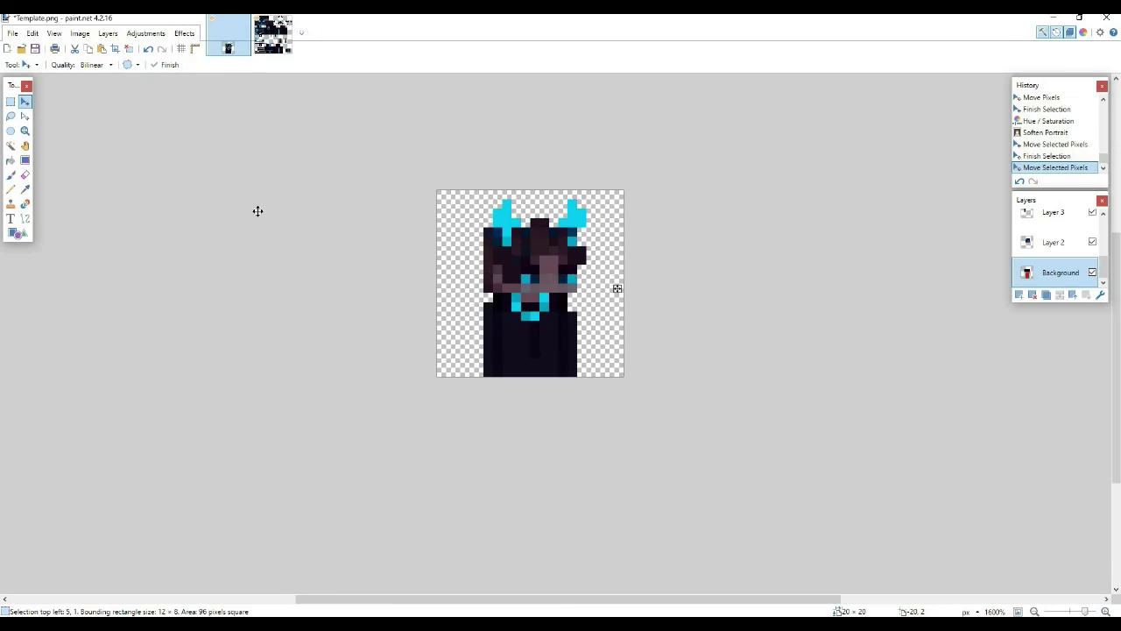
drag(540, 237, 569, 222)
click(538, 242)
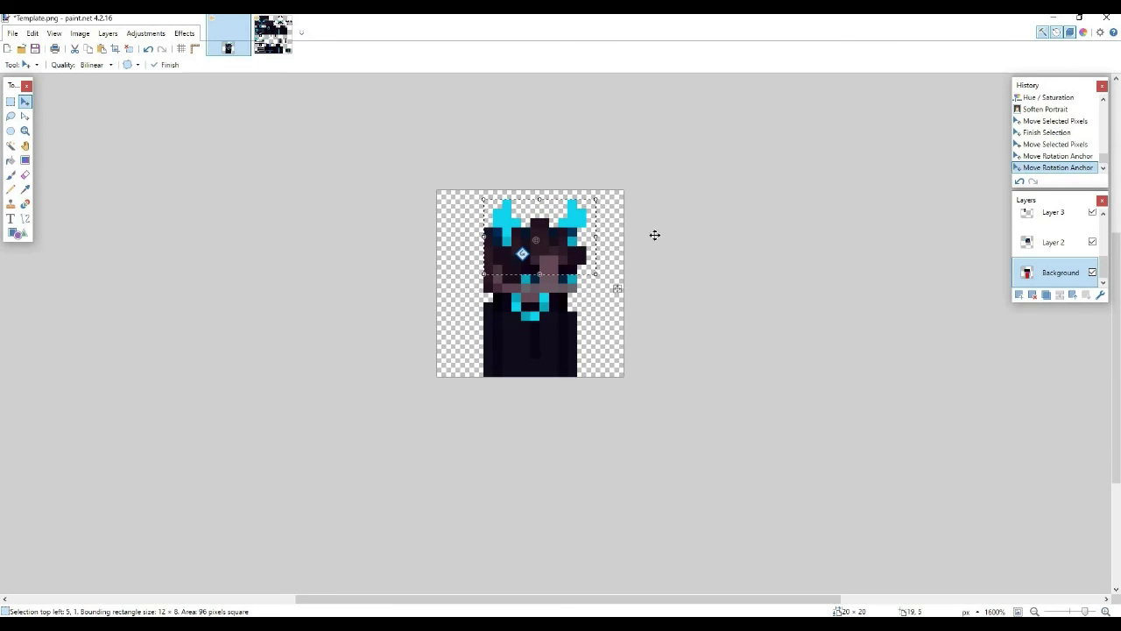
drag(653, 236, 600, 212)
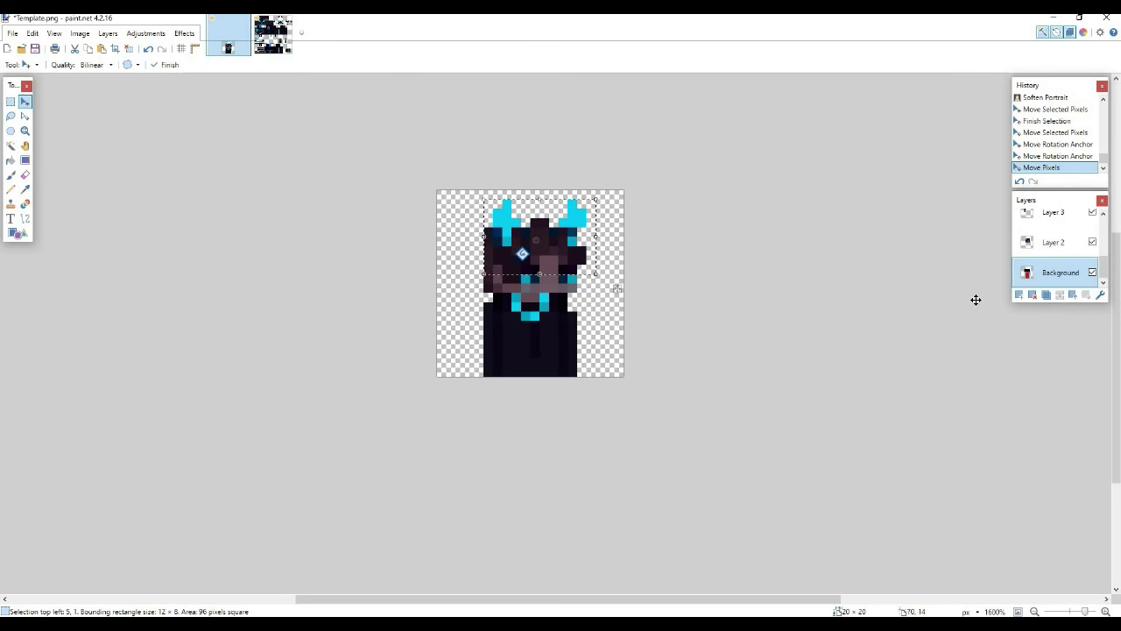
scroll(1050, 248, up, 3)
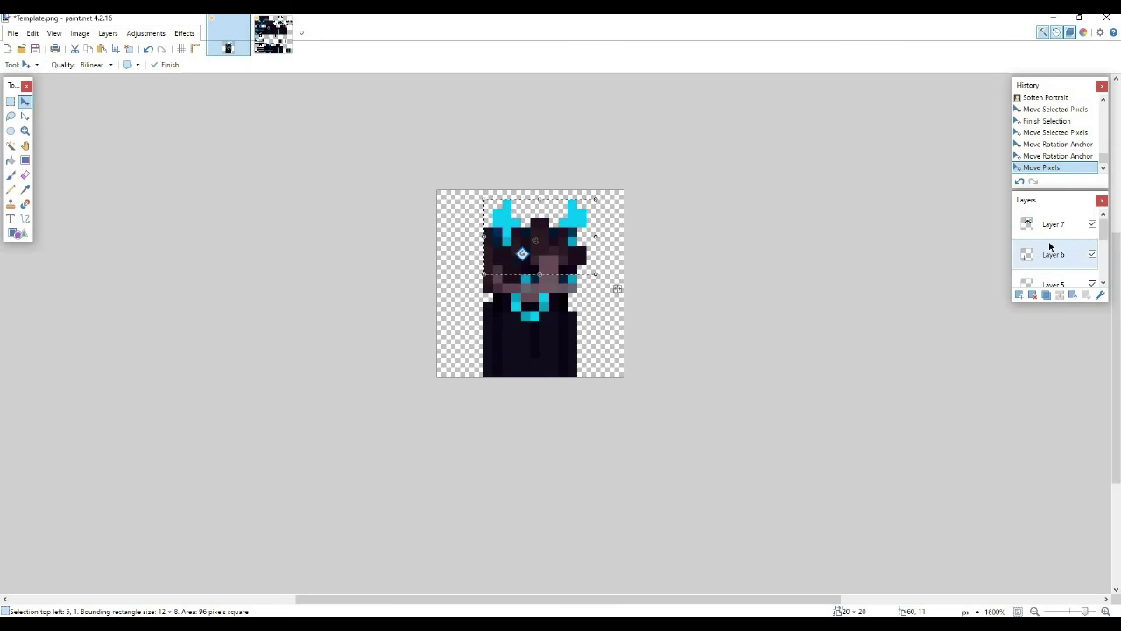
Merge Layer 7 and each layer below it down into the single Background layer
click(1047, 231)
click(1059, 296)
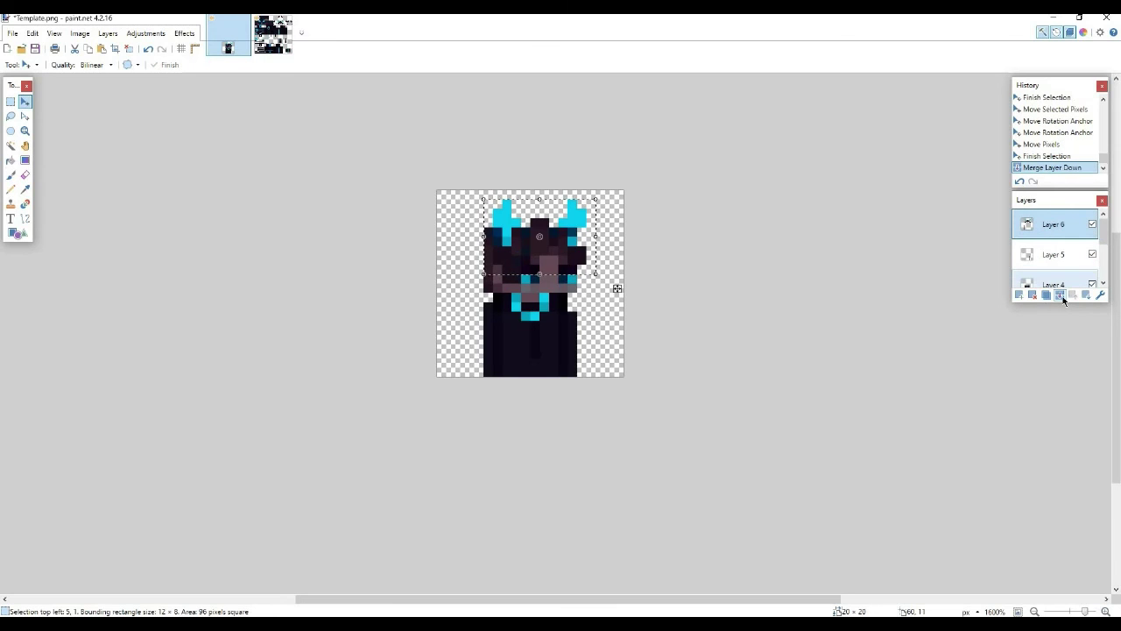
click(1063, 296)
click(1063, 296)
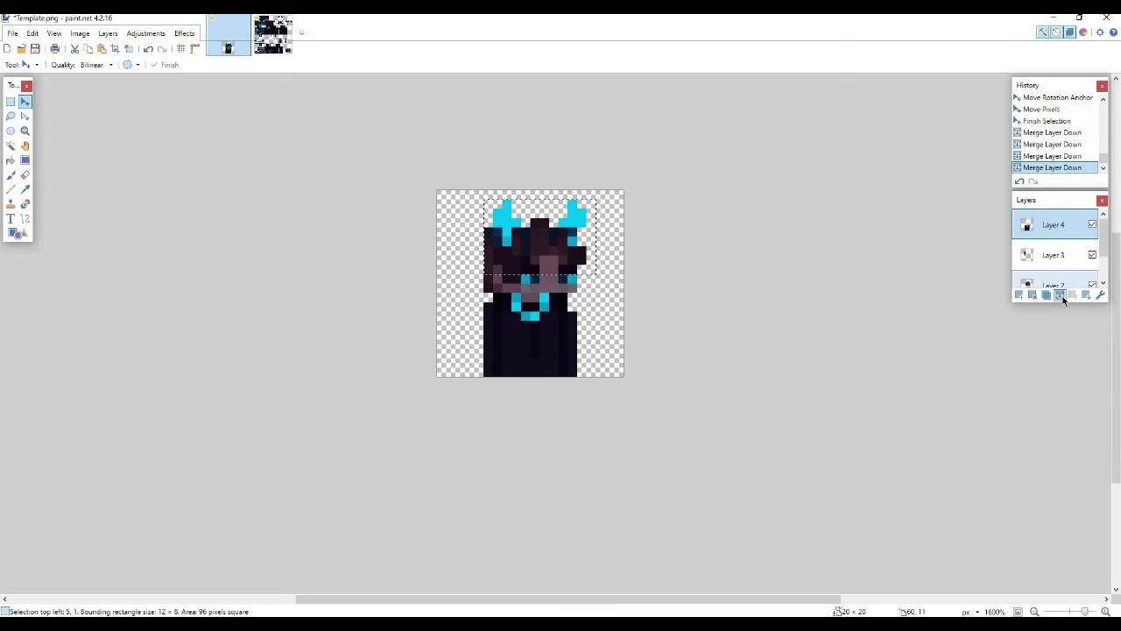
click(1063, 296)
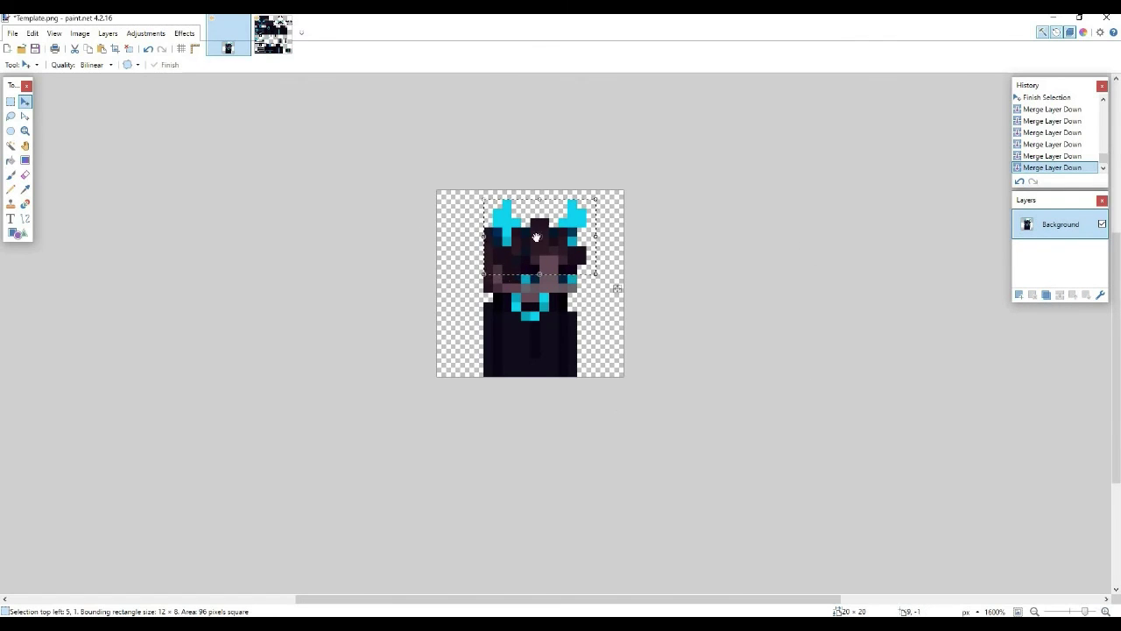
click(817, 232)
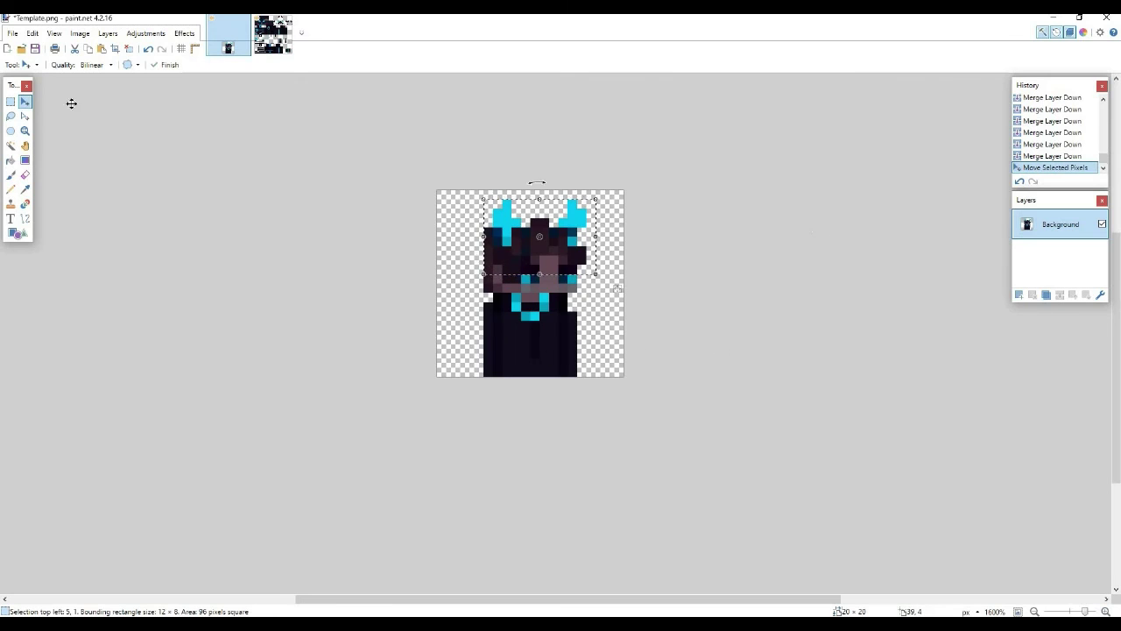
click(13, 34)
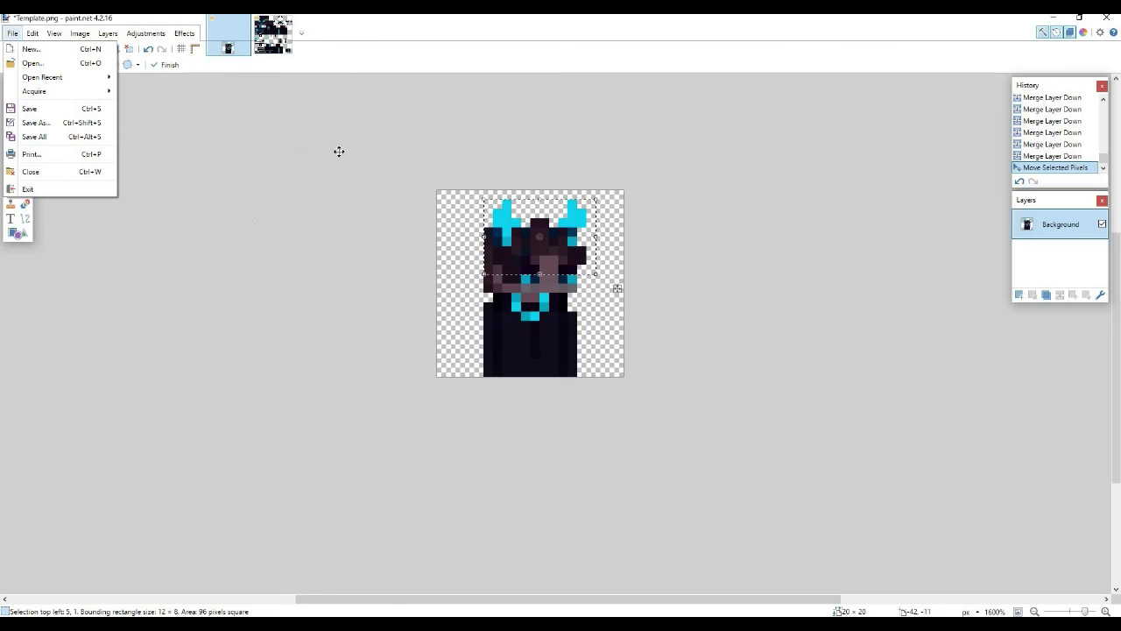
click(194, 239)
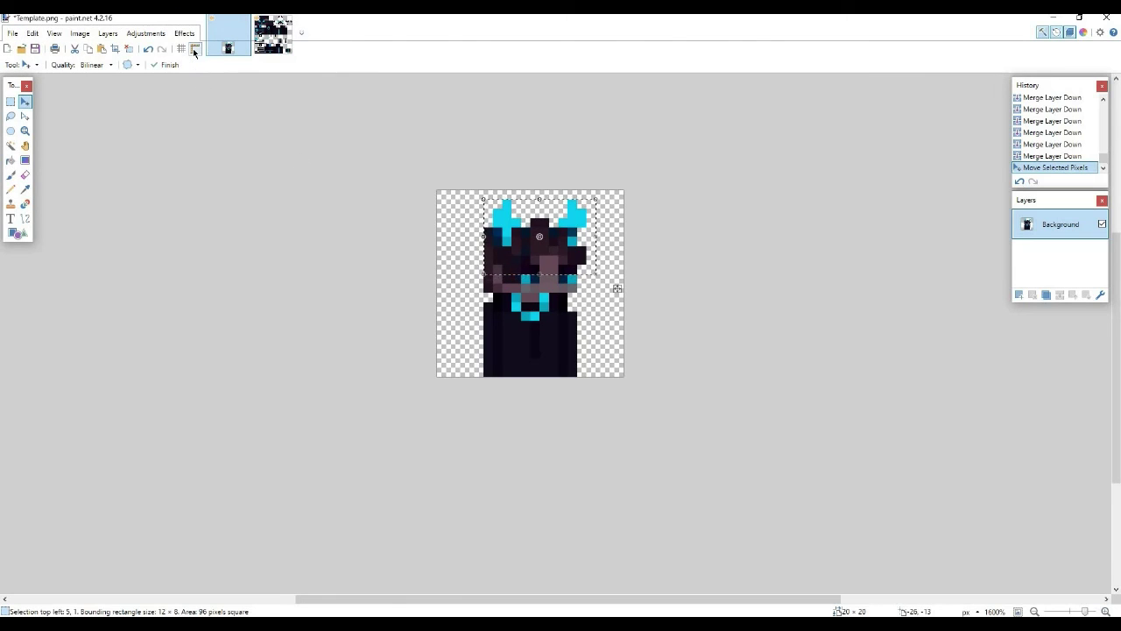